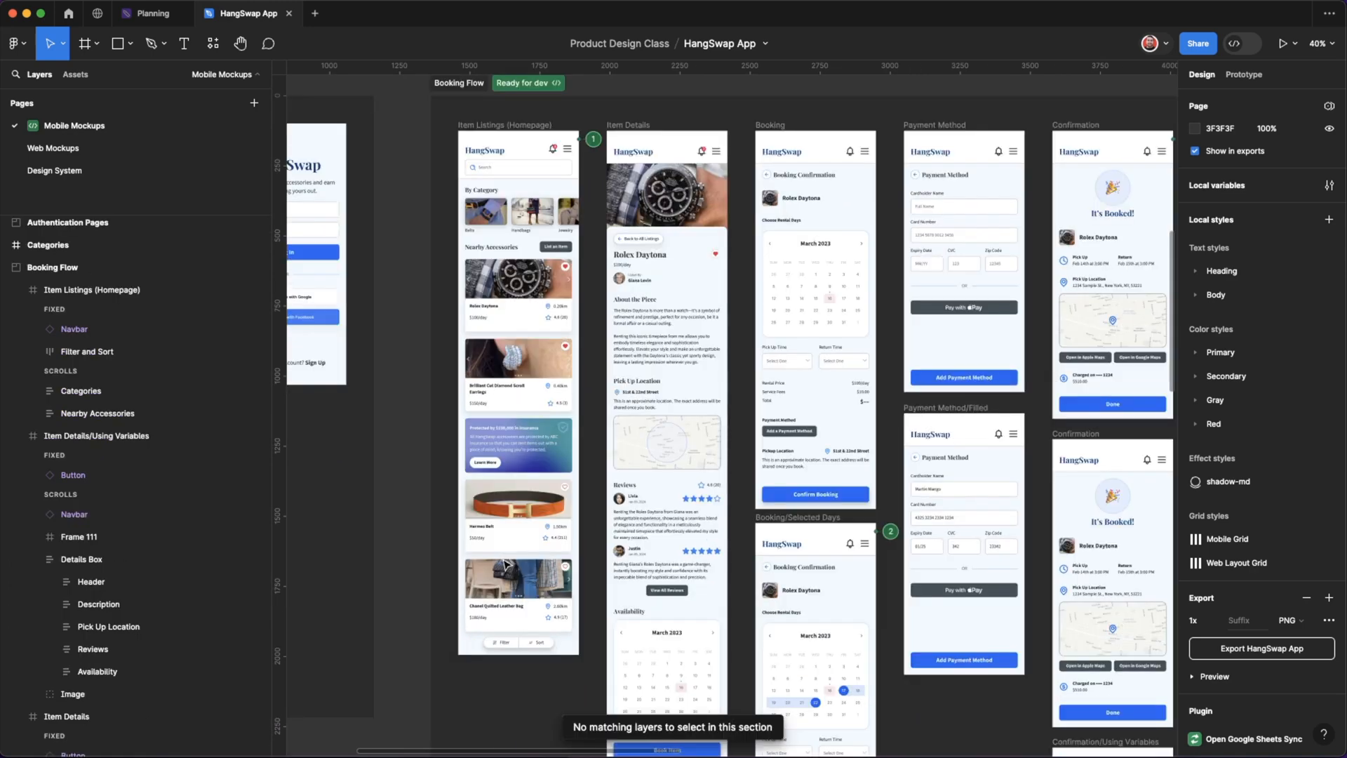
Select the navbar in the Item Listings (Homepage) frame and all its matching layers in the Booking Flow section.
scroll(519, 224, "up", 2)
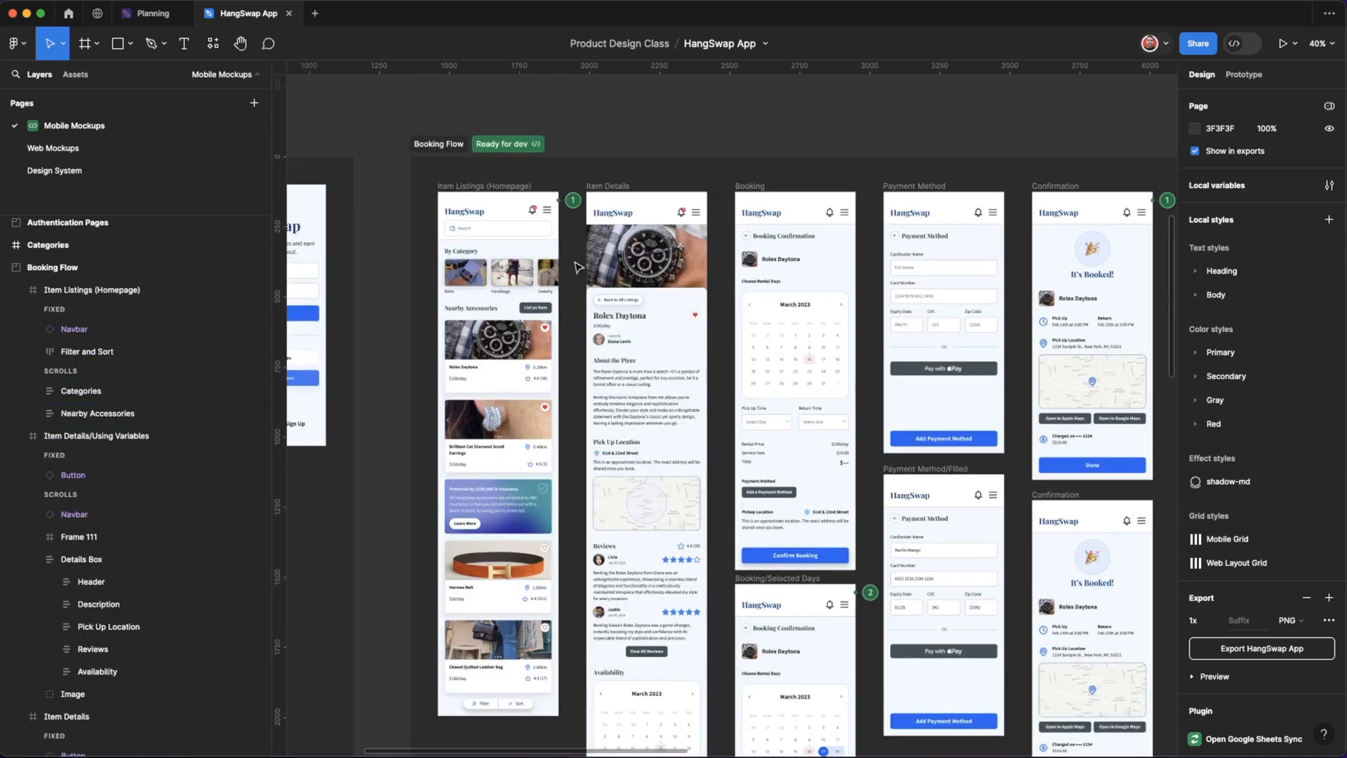
left_click(512, 211)
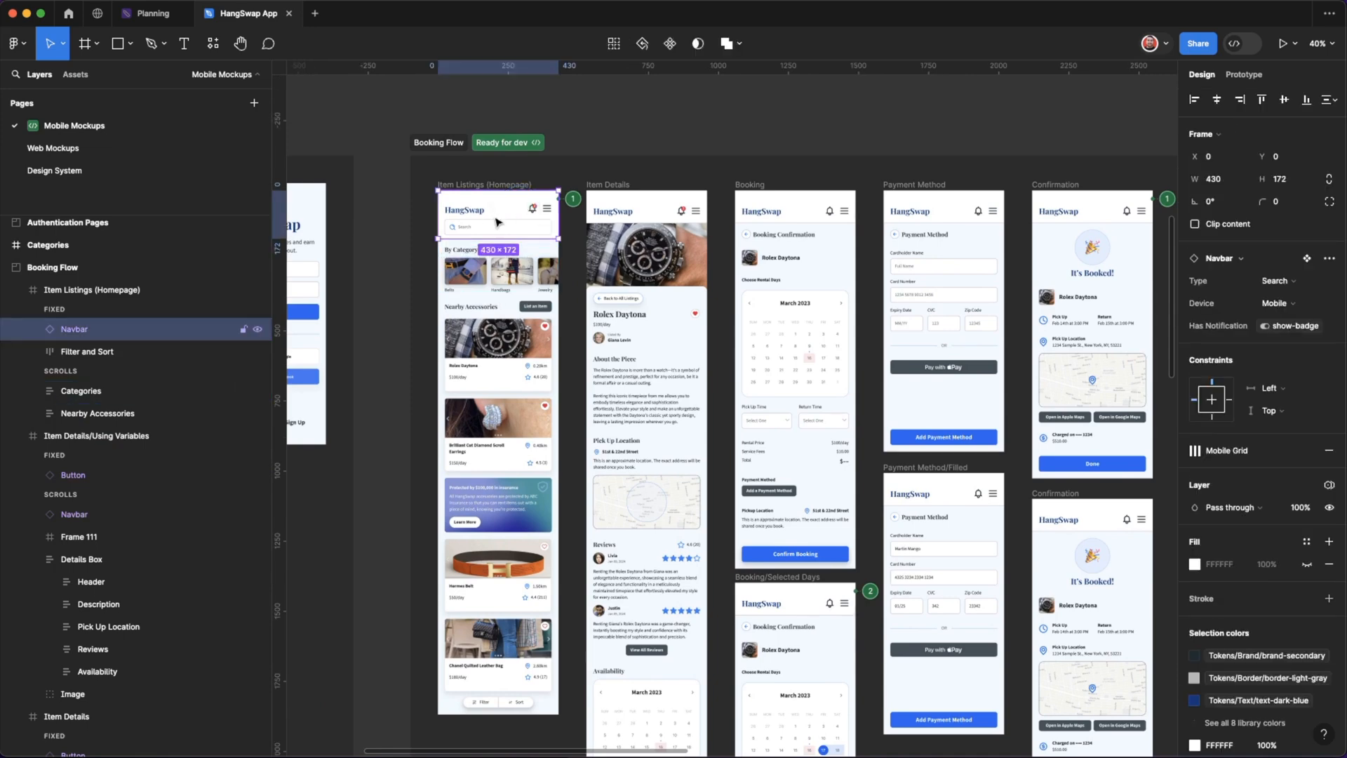
left_click(614, 44)
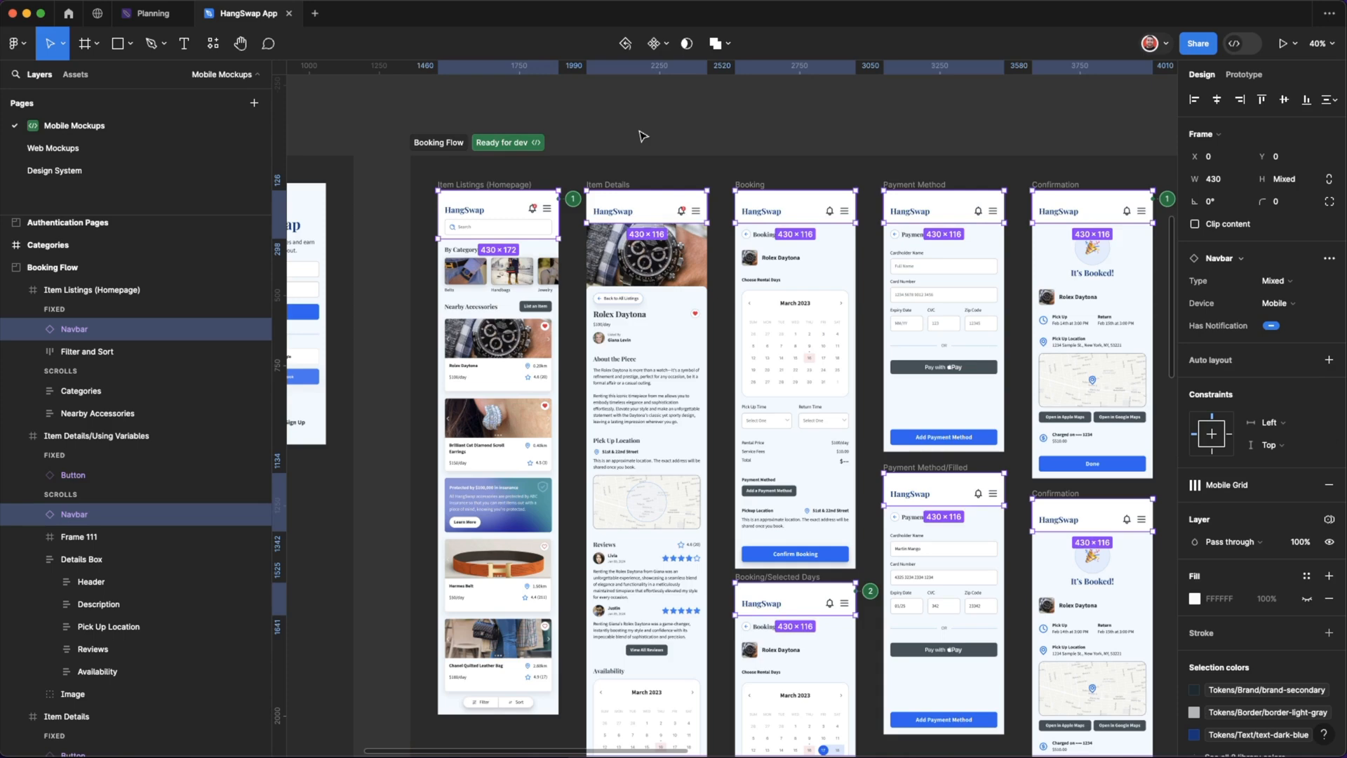
Examine which navbars are selected across the frames of the mobile Booking Flow section.
scroll(641, 135, "right", 2)
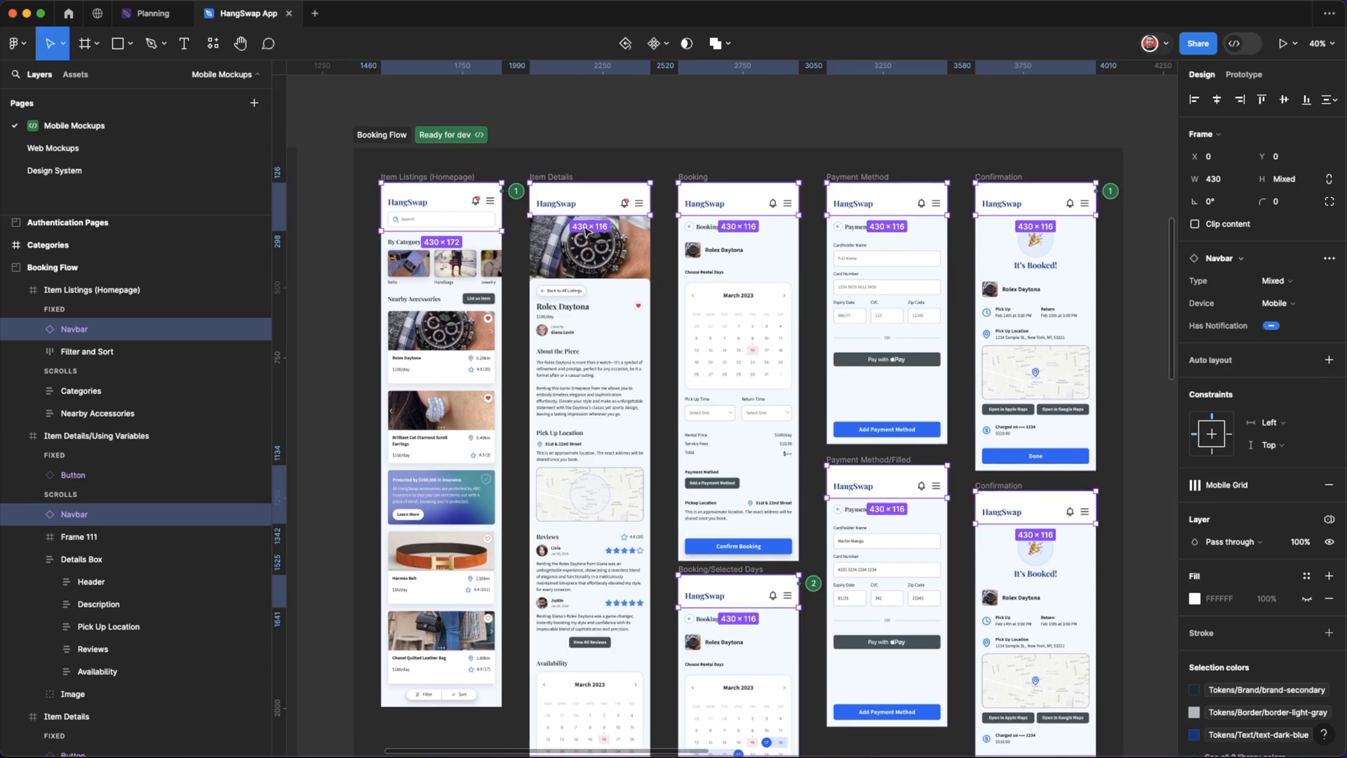
scroll(586, 232, "right", 2)
scroll(586, 232, "down", 1)
scroll(586, 232, "down", 8)
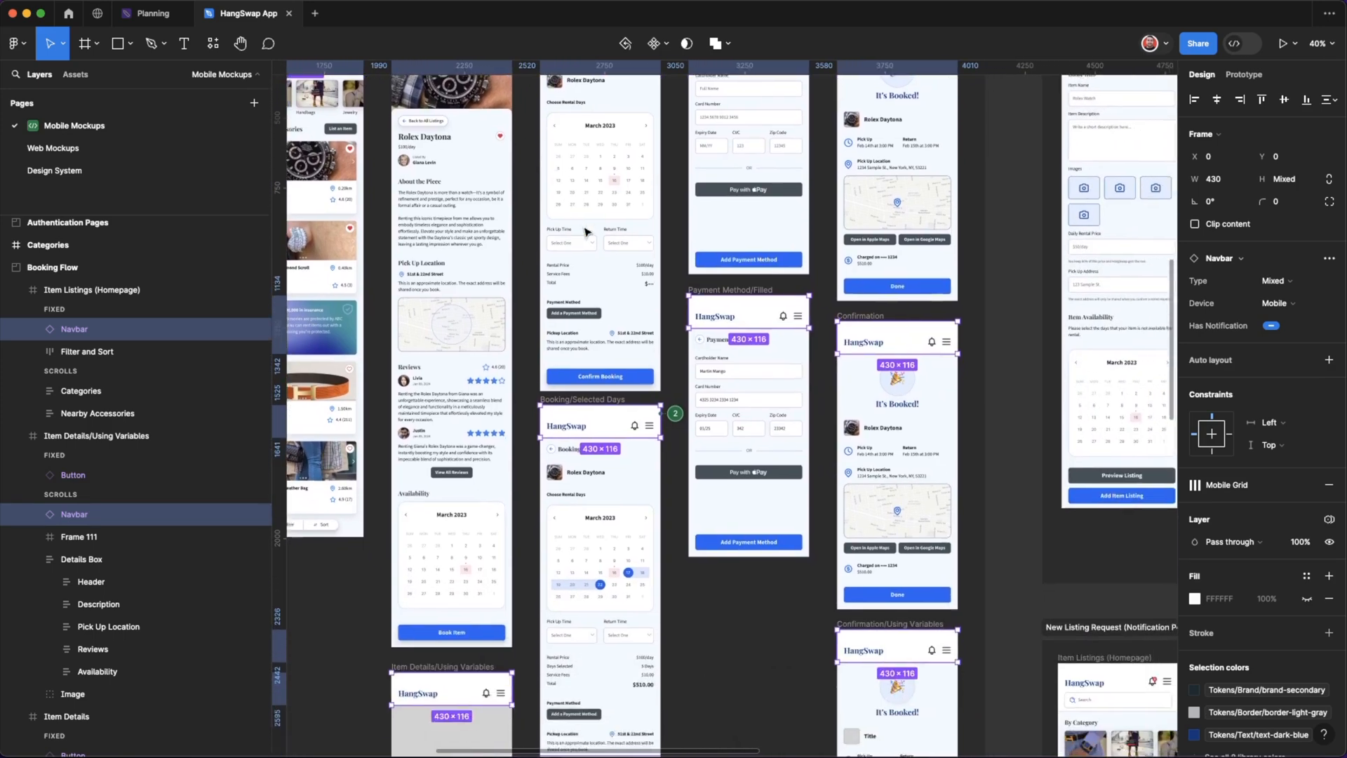
scroll(586, 232, "left", 2)
scroll(586, 232, "up", 8)
scroll(588, 232, "left", 1)
scroll(587, 232, "up", 1)
scroll(586, 231, "right", 1)
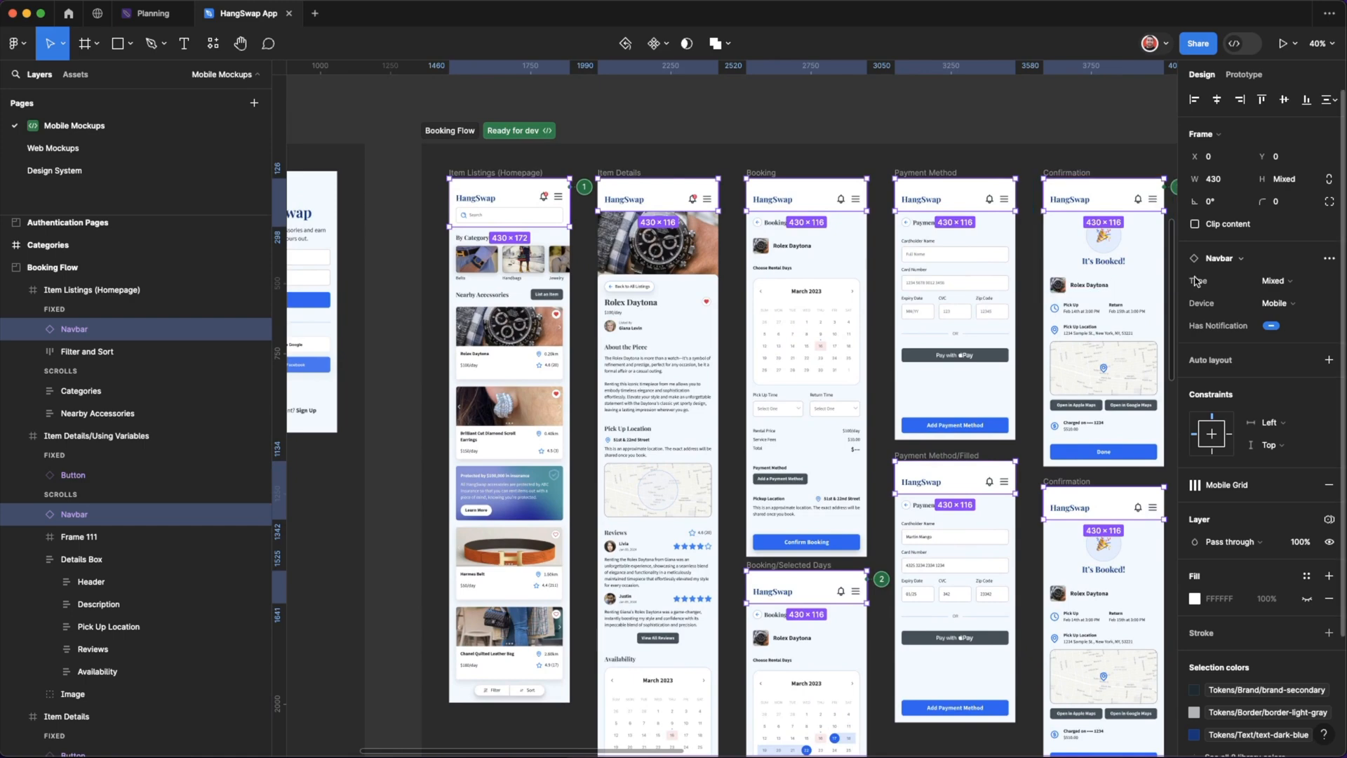
Try switching the Type of all selected navbars to Search.
left_click(1274, 281)
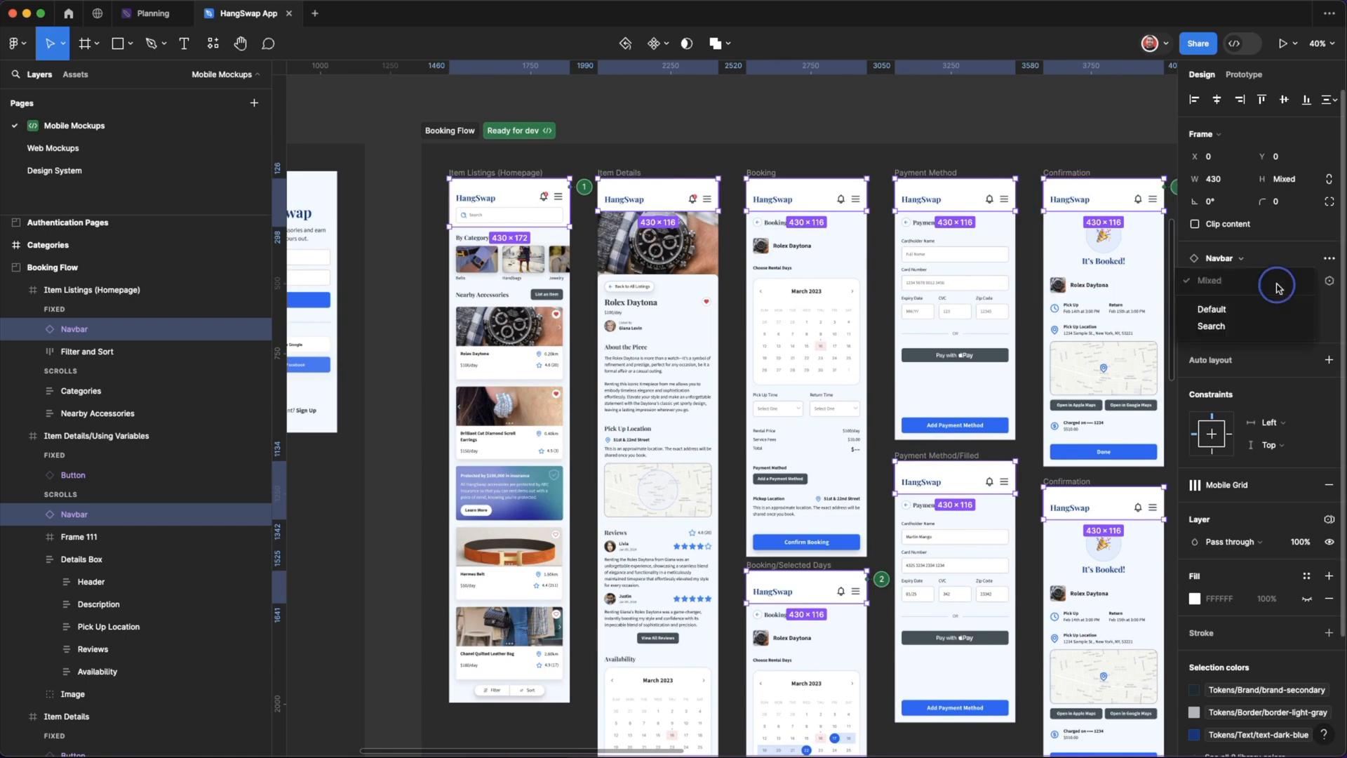
left_click(1245, 330)
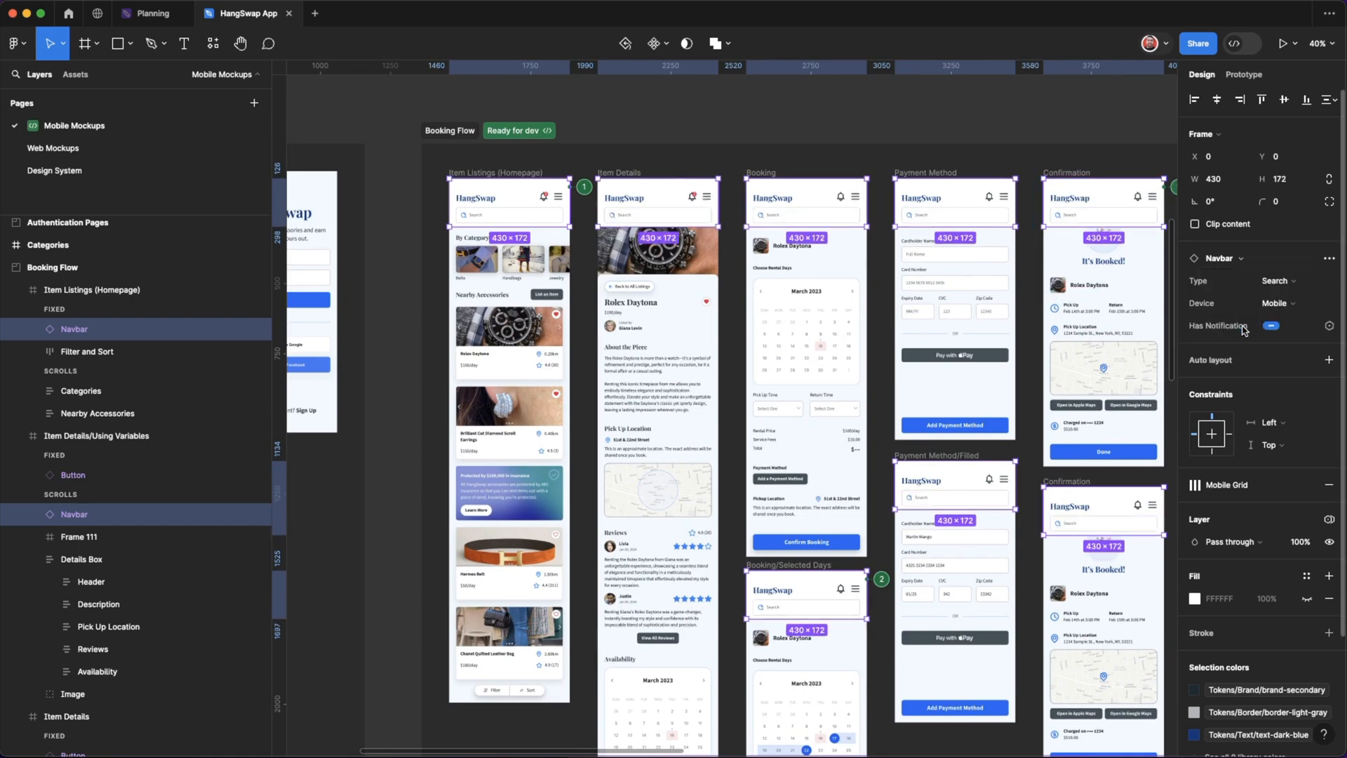
key("super+z")
Try making all selected navbars taller together, stretching the Item Listings (Homepage) navbar to a height of about 224.
left_click_drag(527, 228, 524, 241)
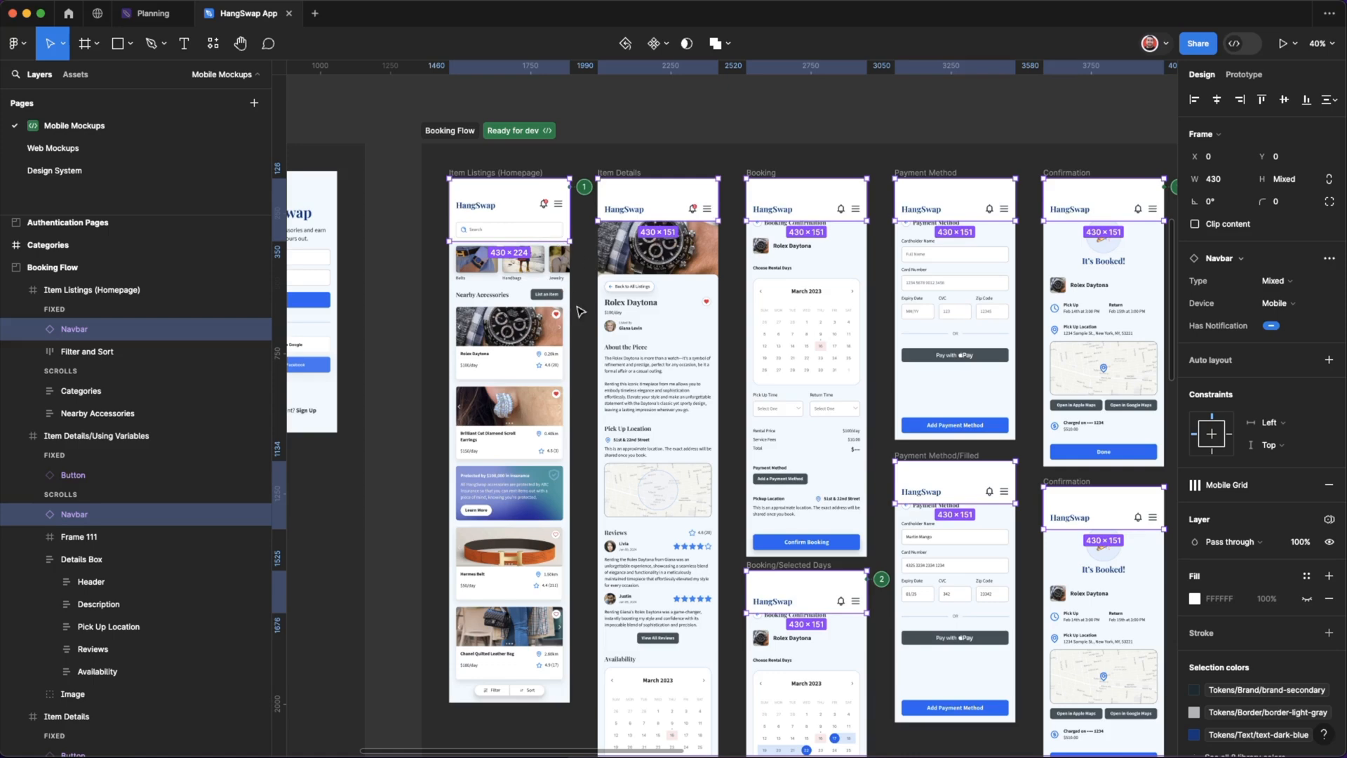
scroll(581, 303, "up", 1)
key("super+z")
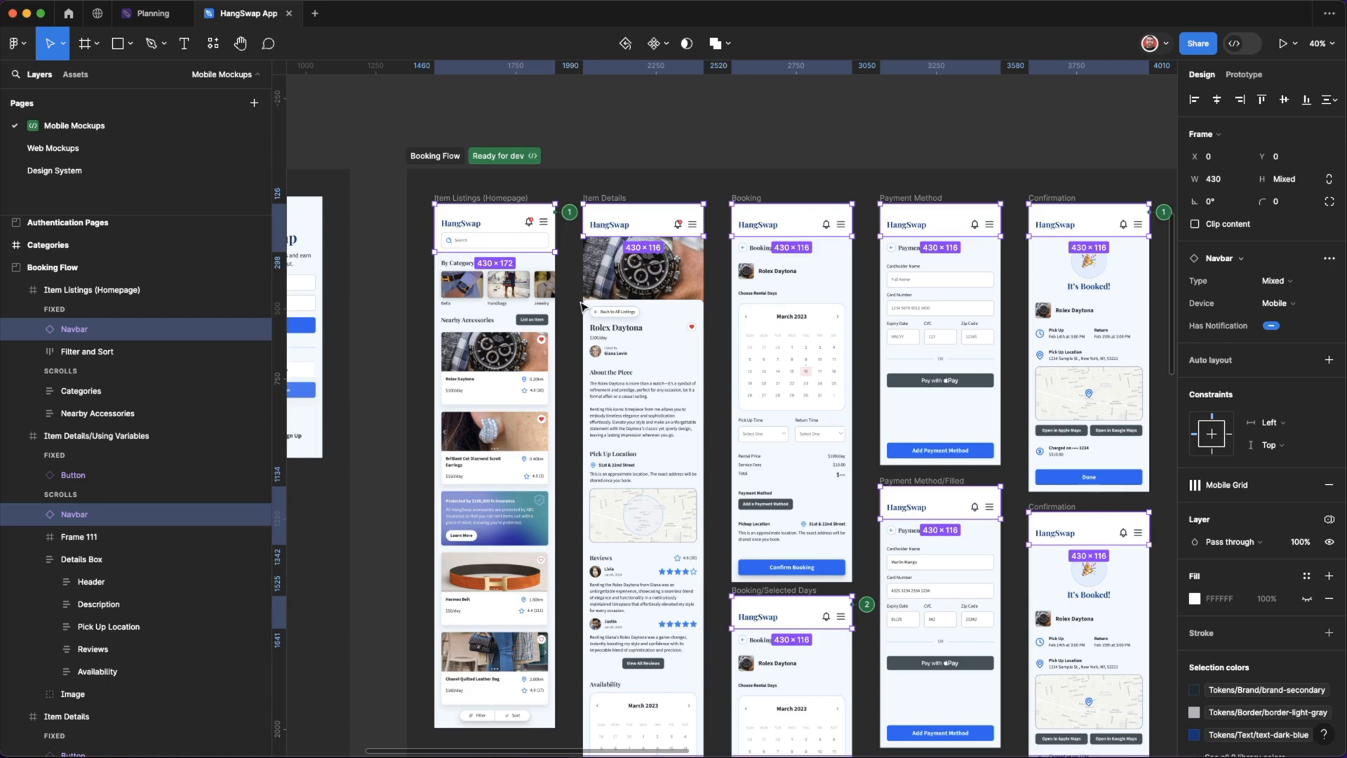
left_click(574, 304)
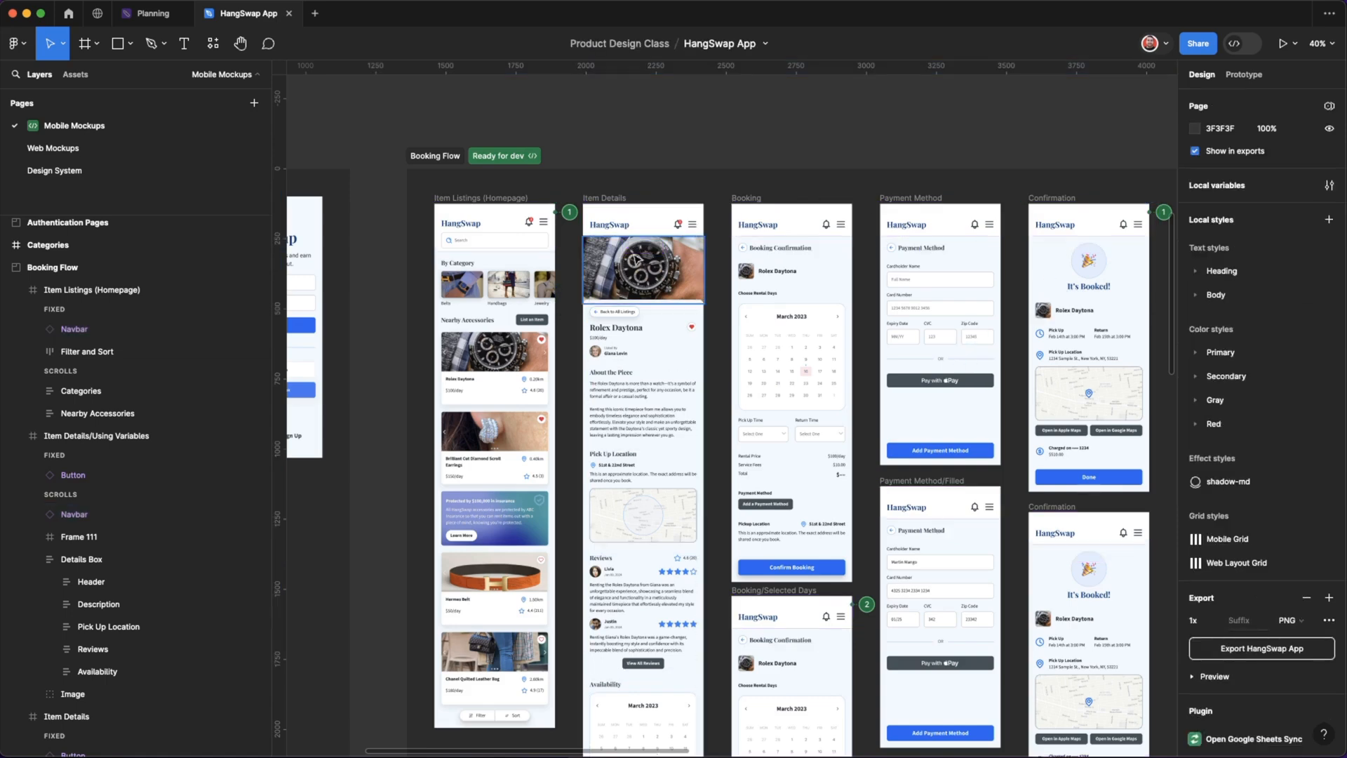
Open the Web Mockups page.
scroll(637, 261, "left", 2)
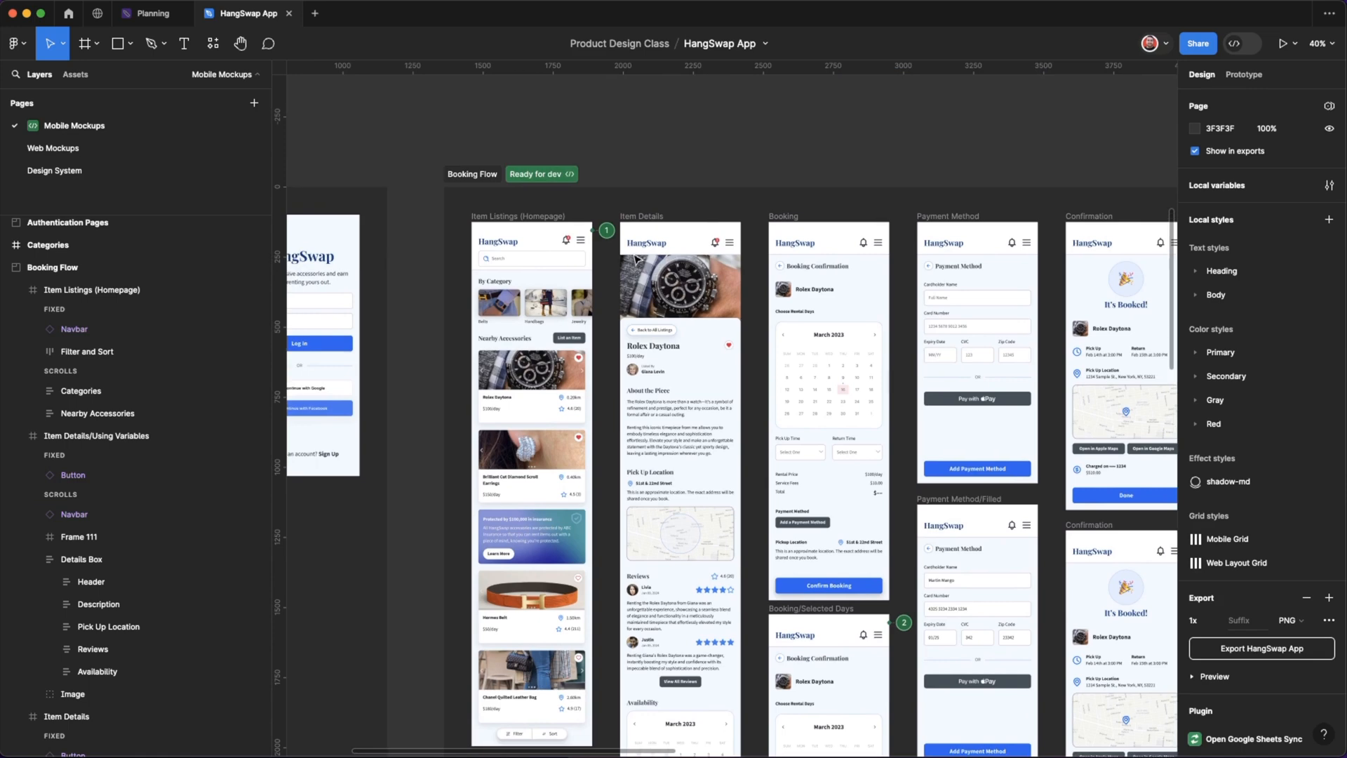
scroll(637, 261, "down", 2)
scroll(636, 261, "left", 2)
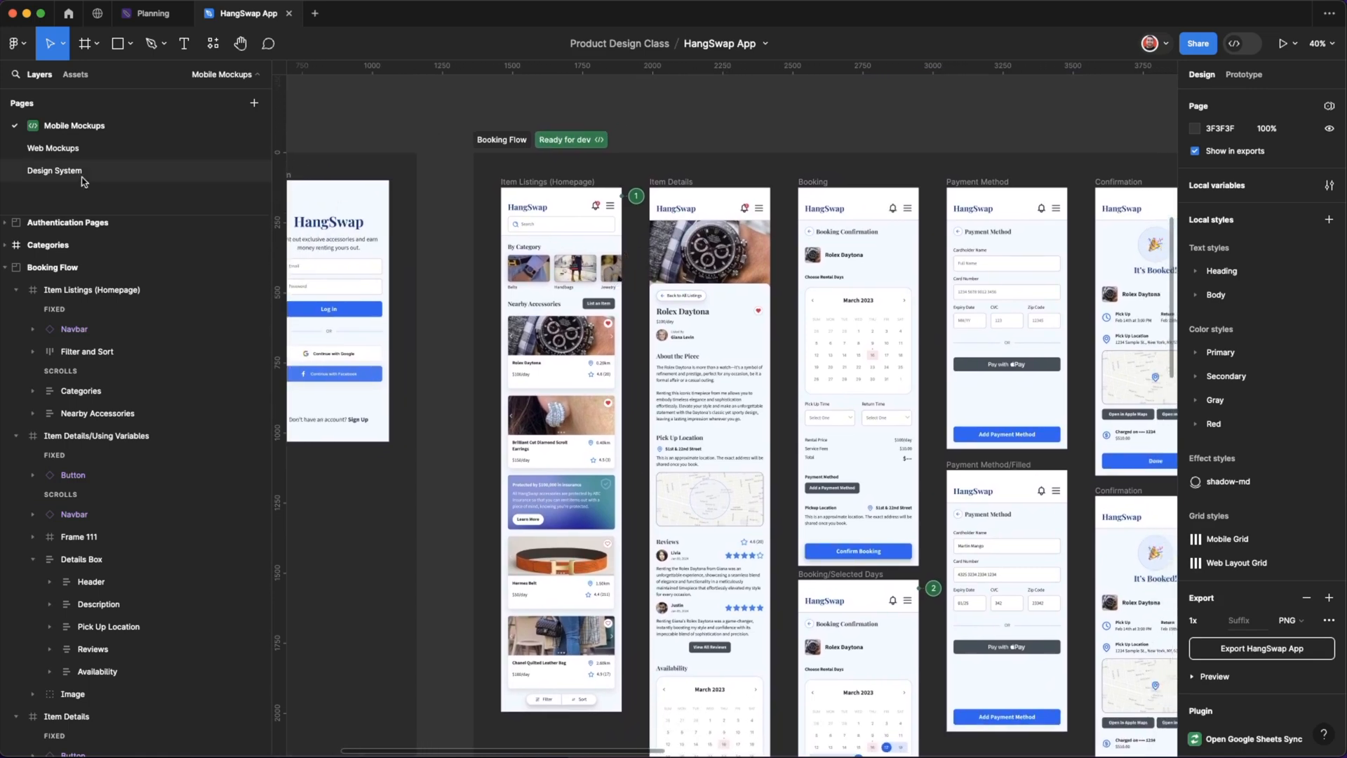
left_click(94, 170)
left_click(92, 148)
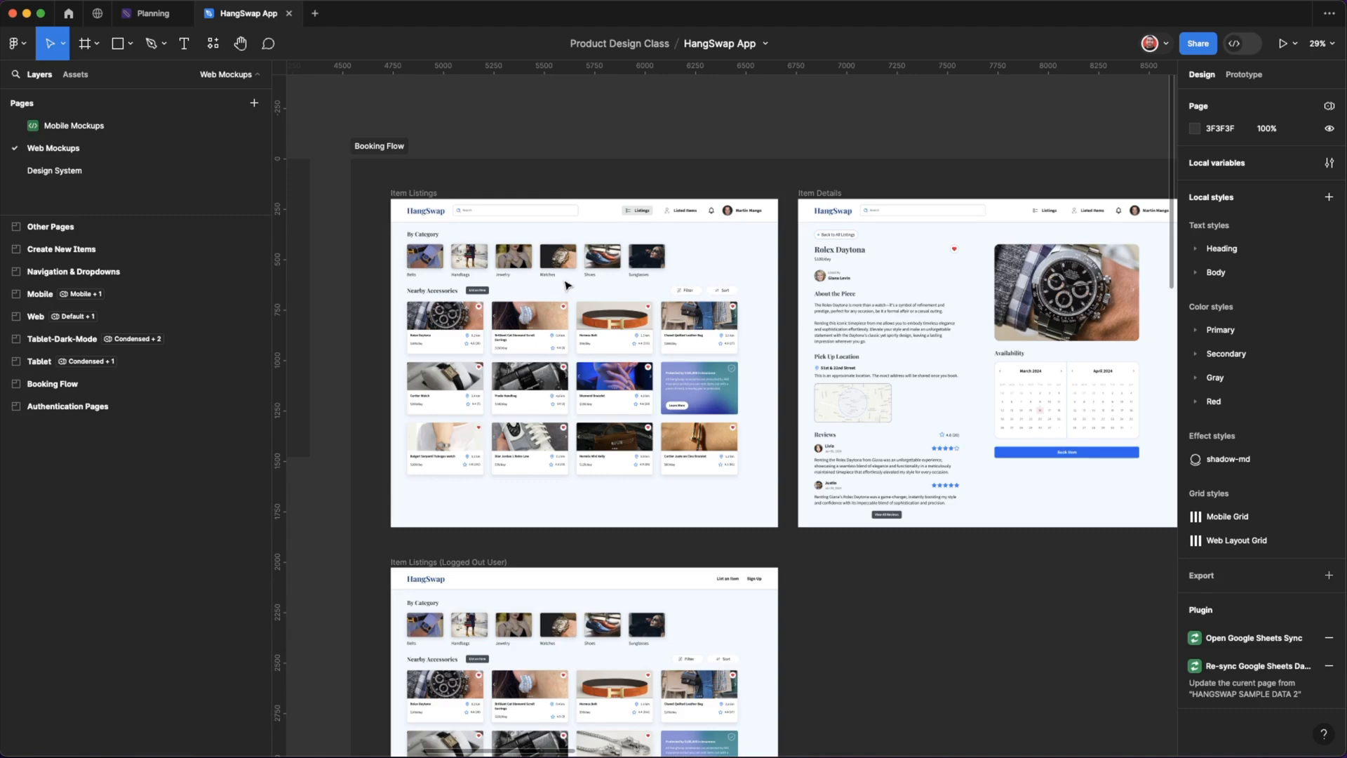
Change the "By Category" heading in the Item Listings frame to "Select a Category".
scroll(671, 320, "right", 4)
scroll(672, 320, "up", 2)
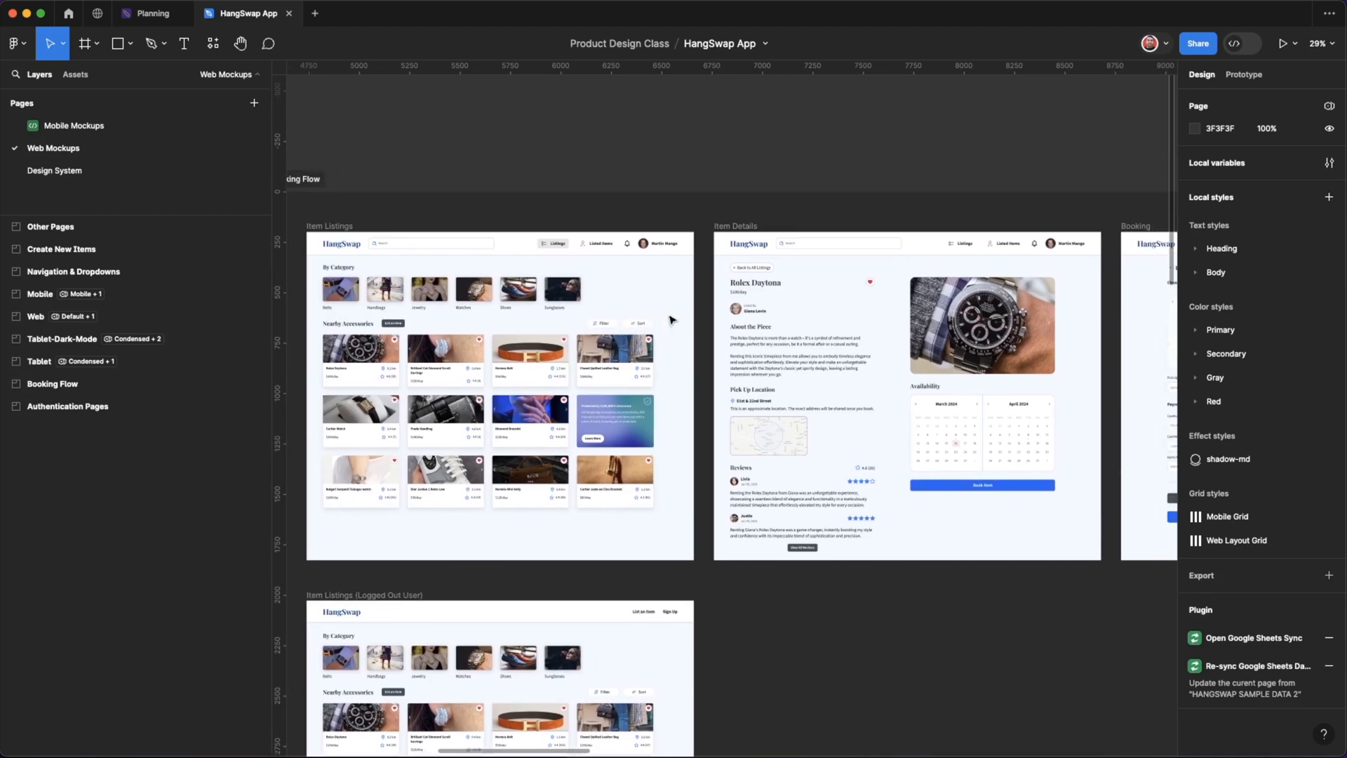
scroll(672, 320, "down", 4)
scroll(454, 211, "up", 8)
scroll(455, 210, "down", 2)
scroll(454, 210, "up", 6)
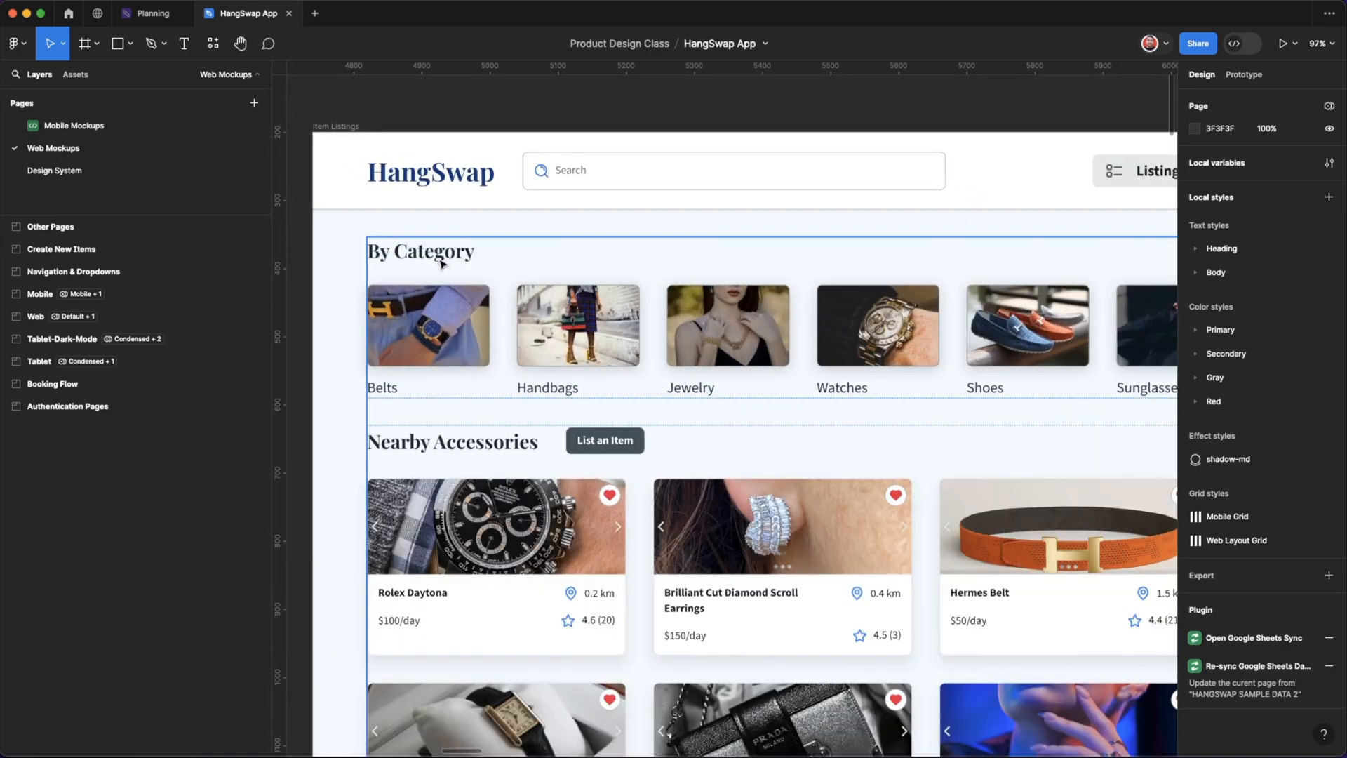
left_click(440, 263)
double_click(439, 258)
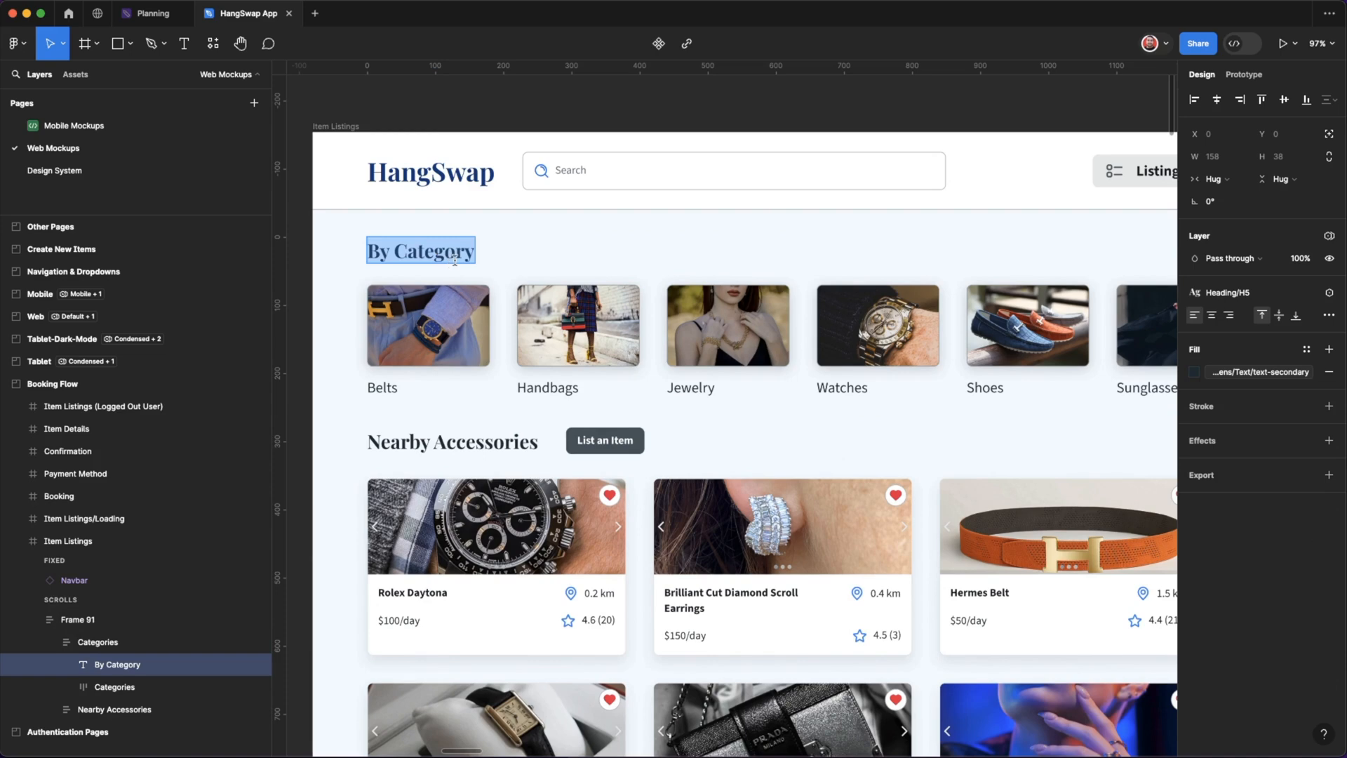
key("Left")
key("Right")
key("Right")
key("Right")
key("BackSpace")
key("BackSpace")
key("BackSpace")
type("Select")
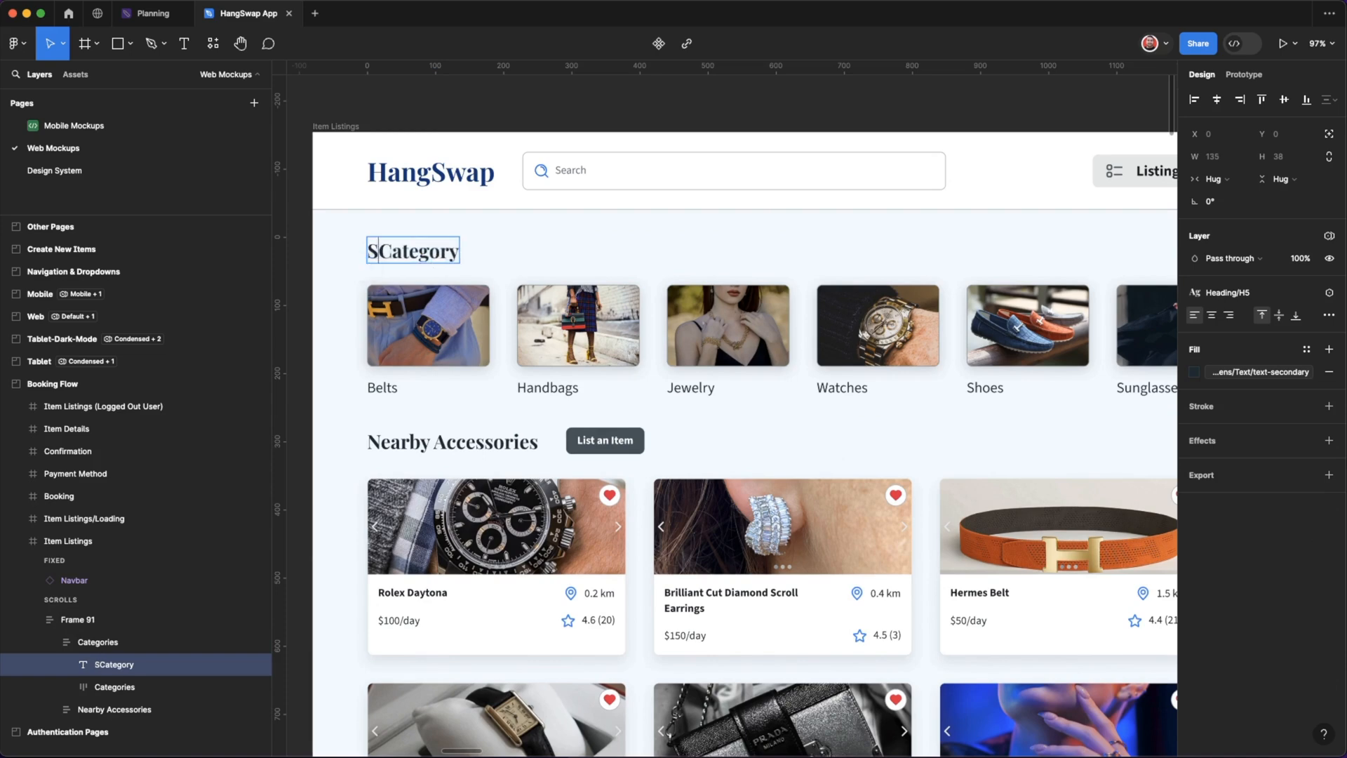
type(" a")
left_click(339, 273)
Change the category heading in the Item Listings frame back to "By Category".
scroll(330, 296, "down", 5)
scroll(330, 296, "down", 10)
scroll(423, 372, "down", 6)
scroll(420, 554, "right", 3)
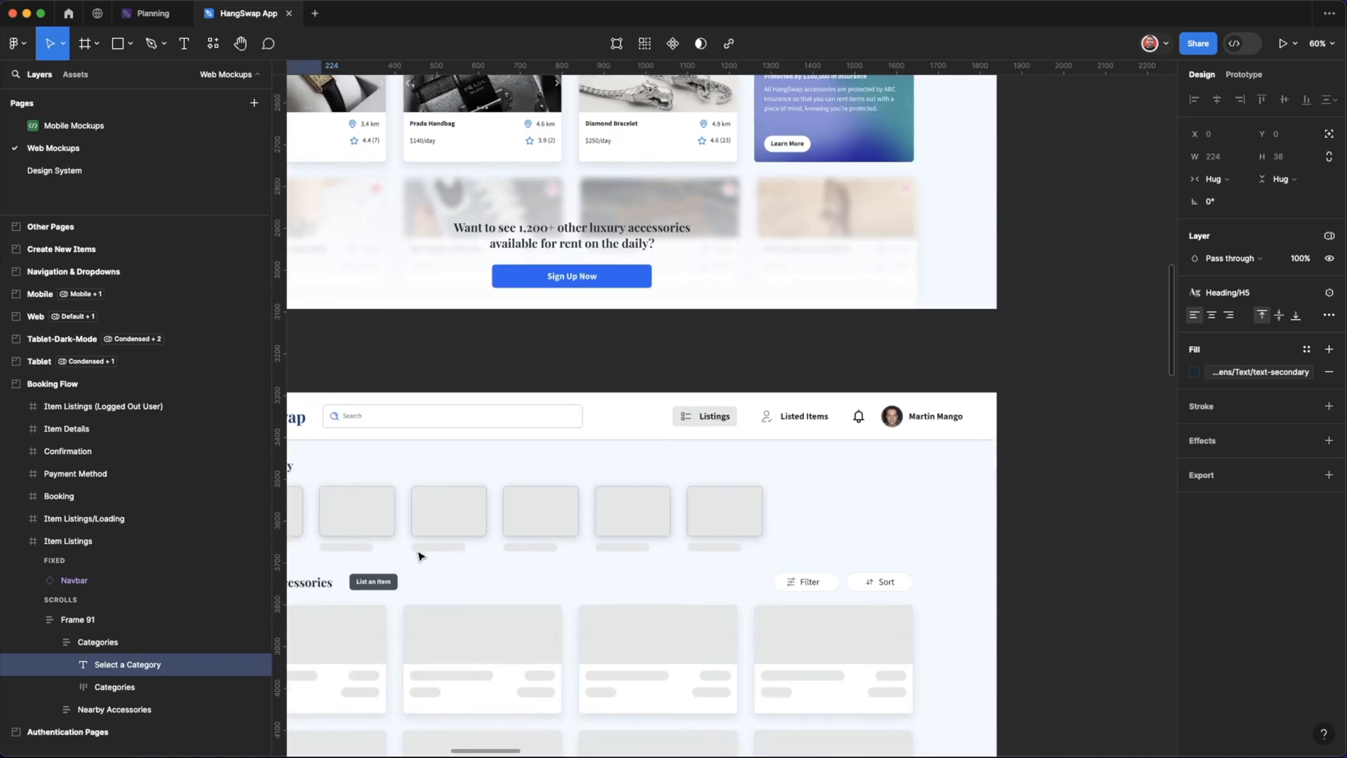
scroll(420, 554, "left", 4)
scroll(420, 555, "down", 3)
scroll(419, 555, "up", 10)
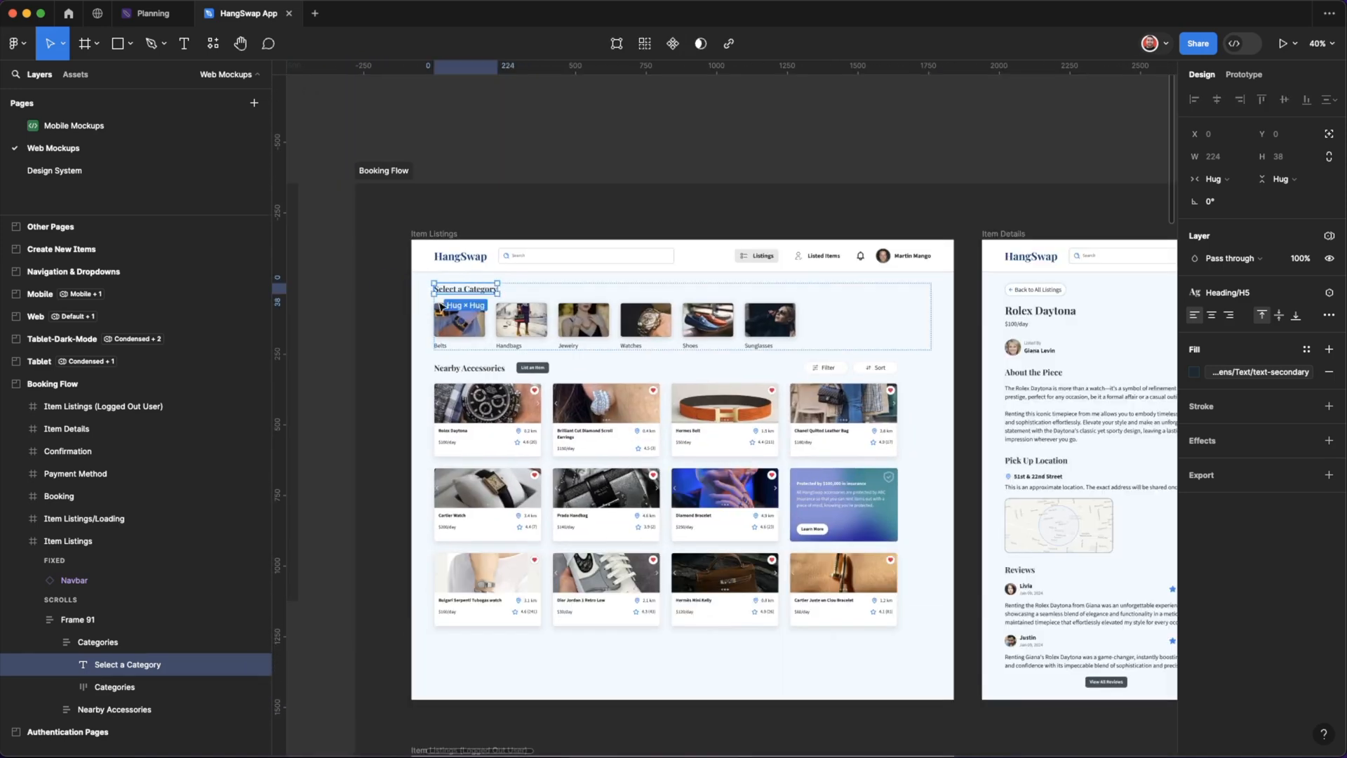
double_click(475, 293)
type("By Category")
key("Escape")
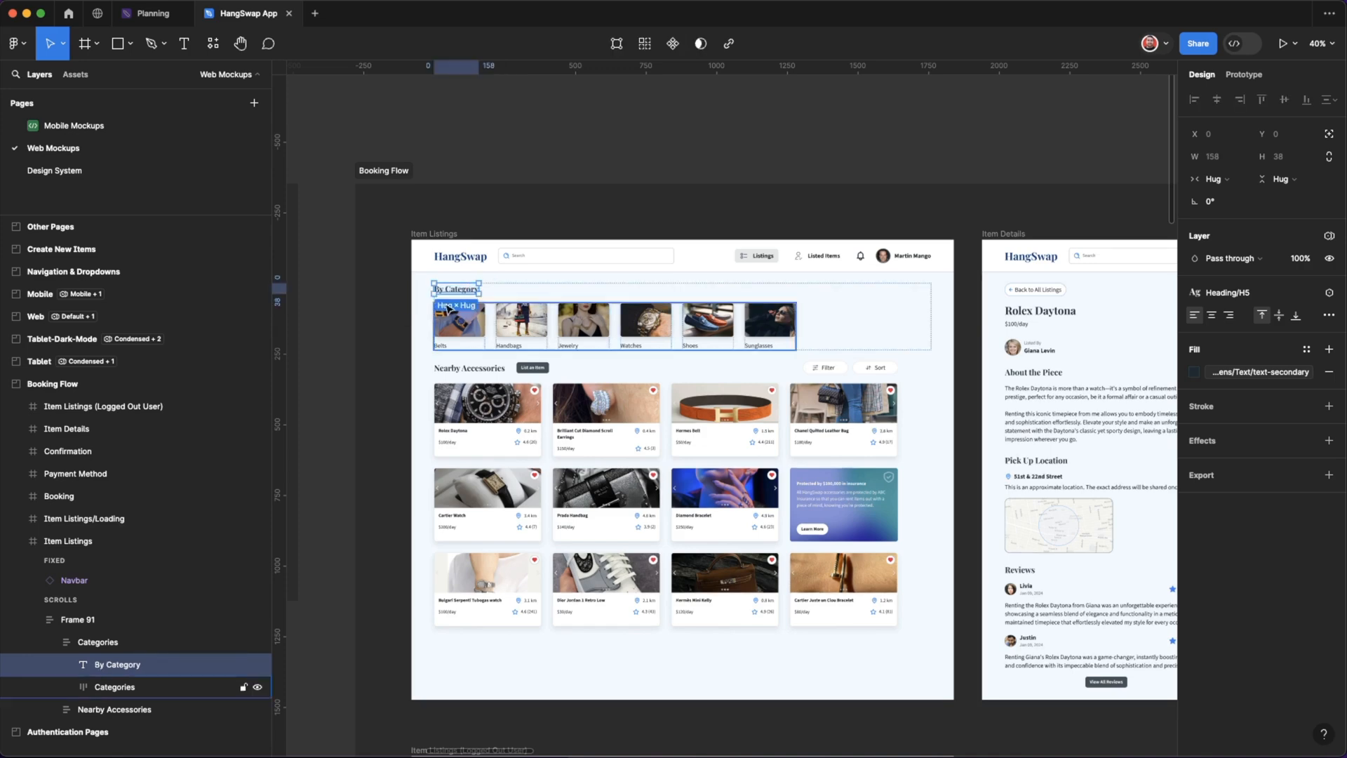
Select all layers matching the "By Category" heading across the Booking Flow frames.
scroll(456, 251, "up", 5)
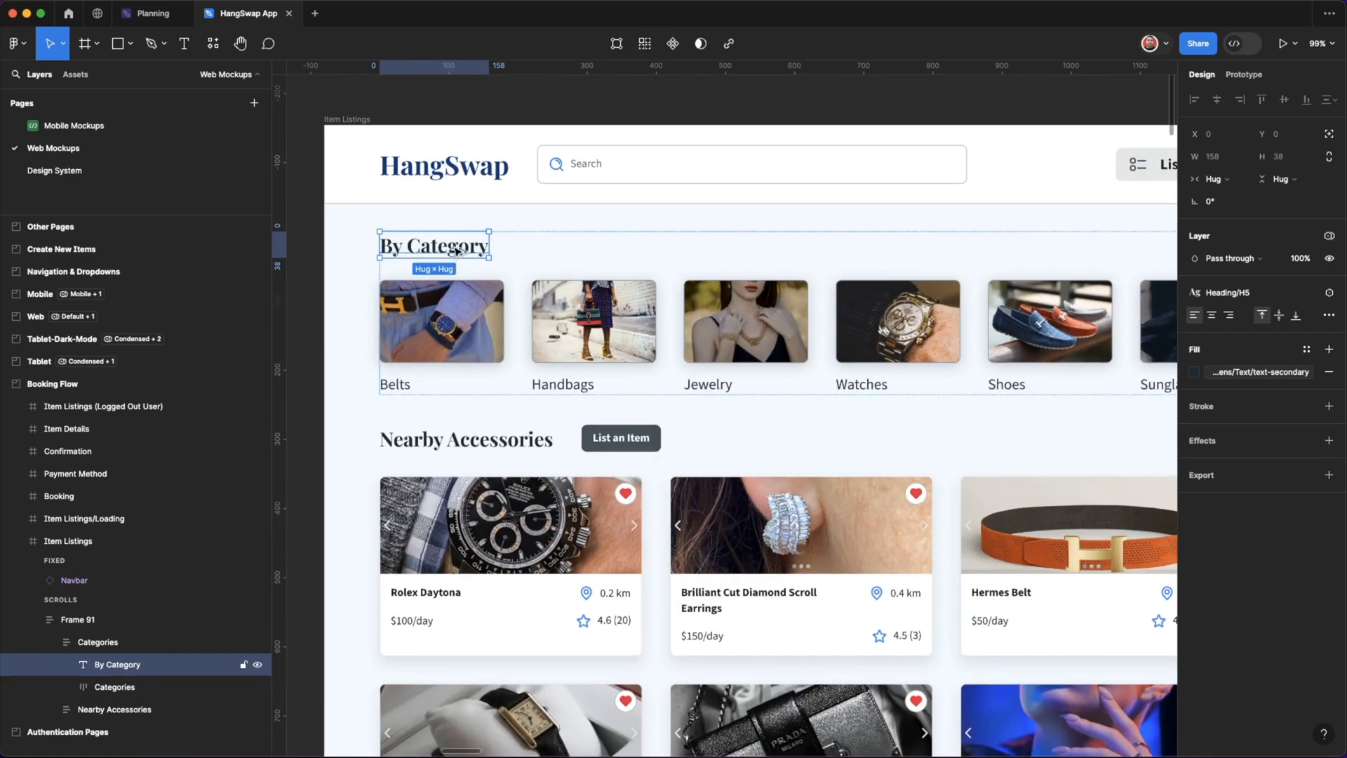
key("alt+super+a")
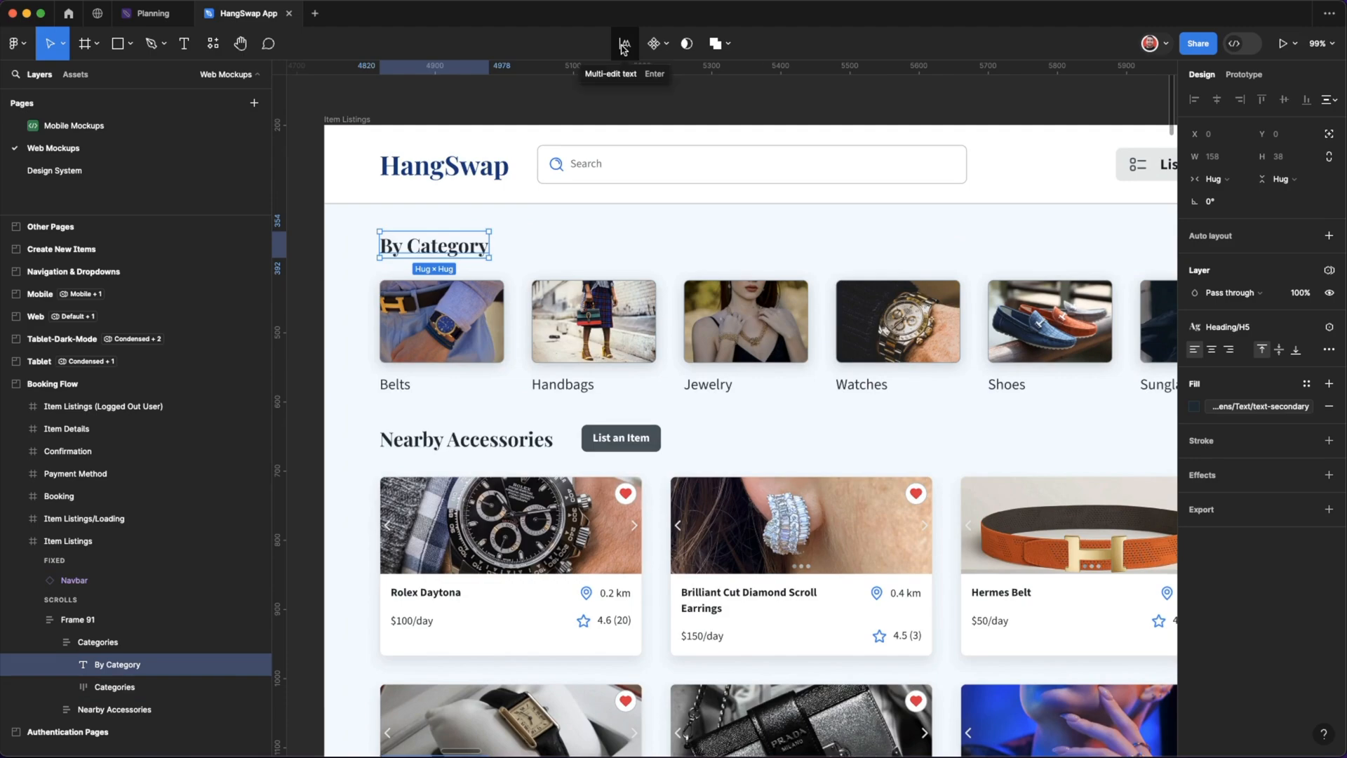
scroll(580, 309, "down", 5)
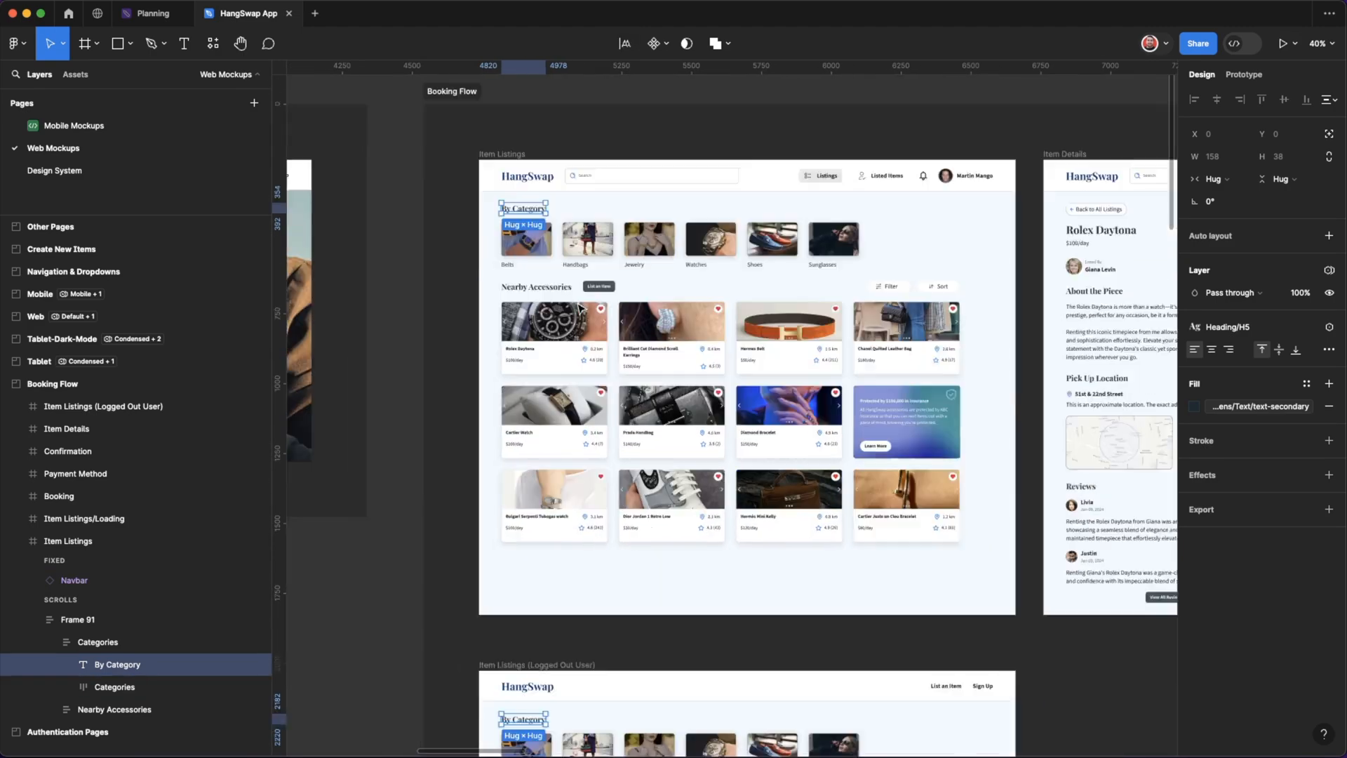
scroll(580, 309, "down", 3)
scroll(580, 308, "up", 2)
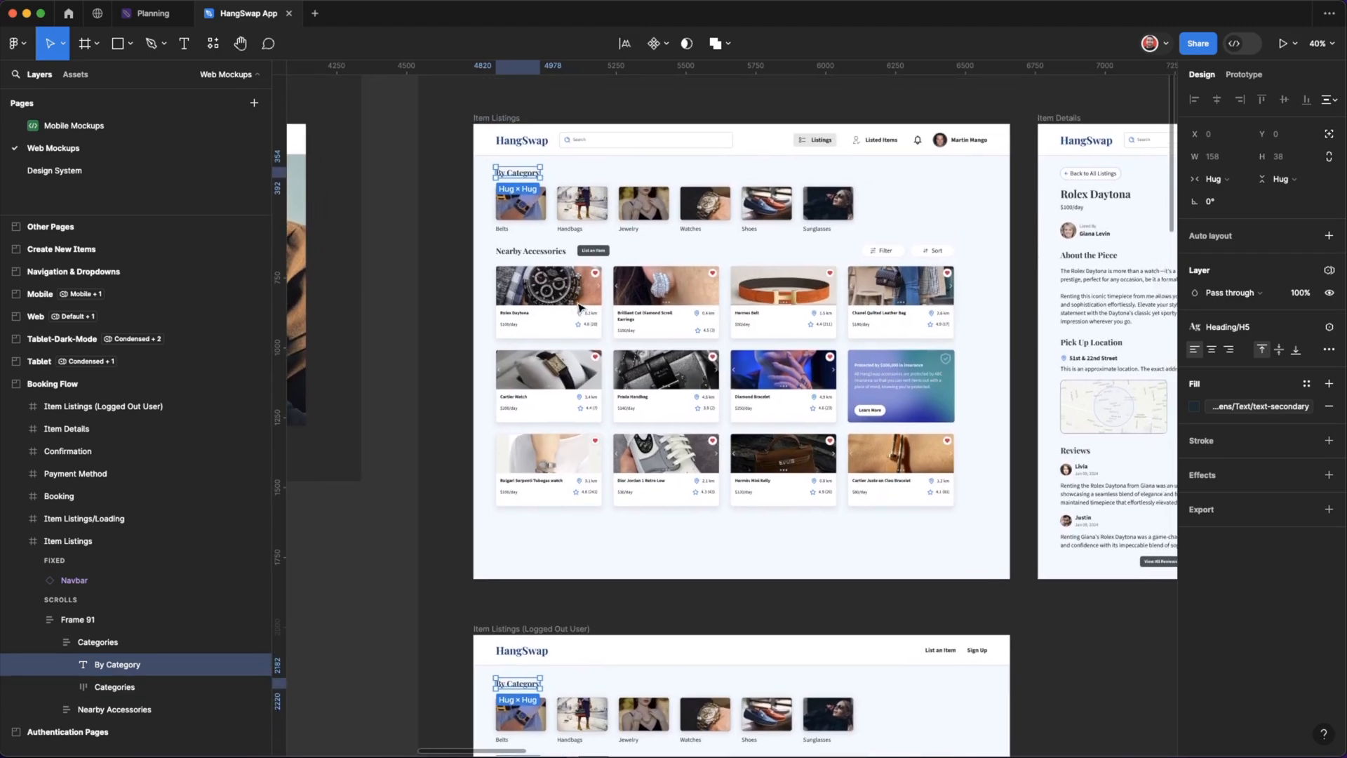
Multi-edit the selected category headings to read "Select a Category" and clear the selection.
left_click(625, 48)
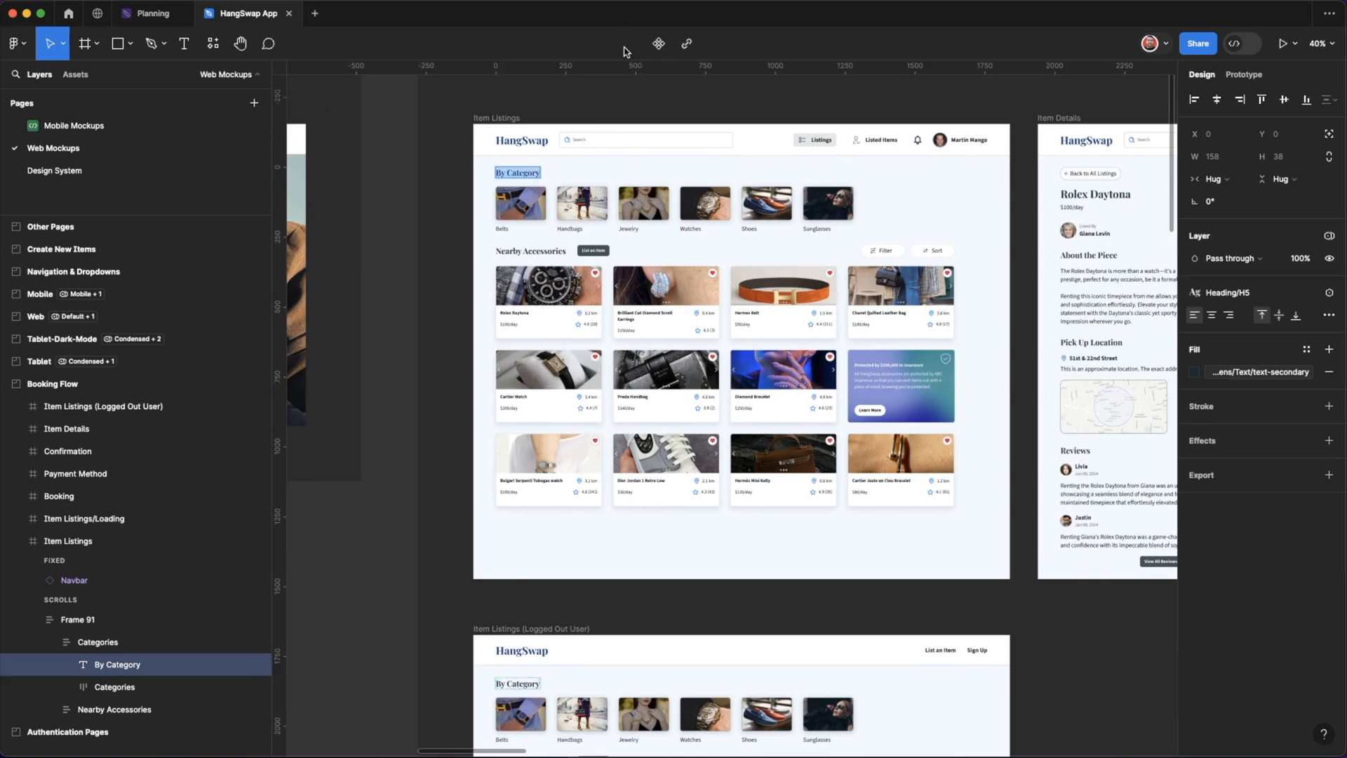
type("S")
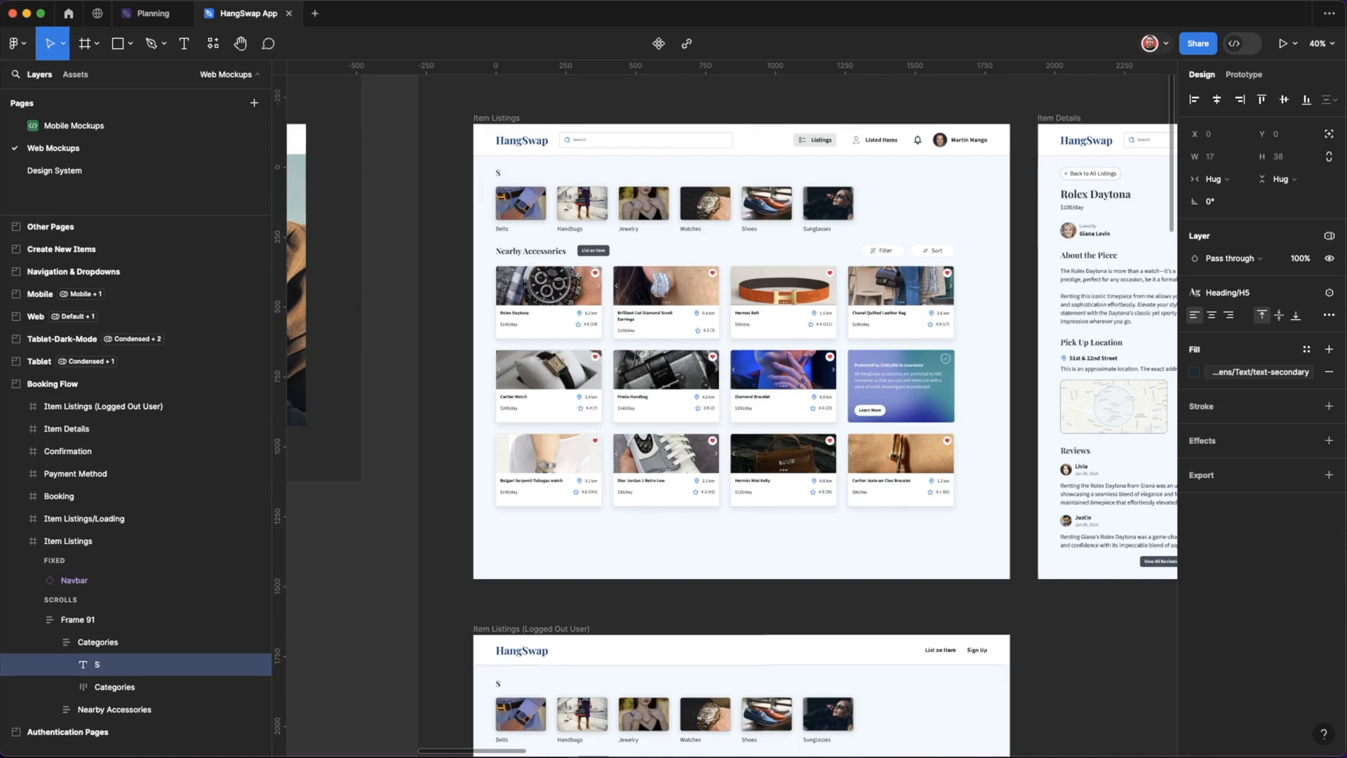
type("elect a Category")
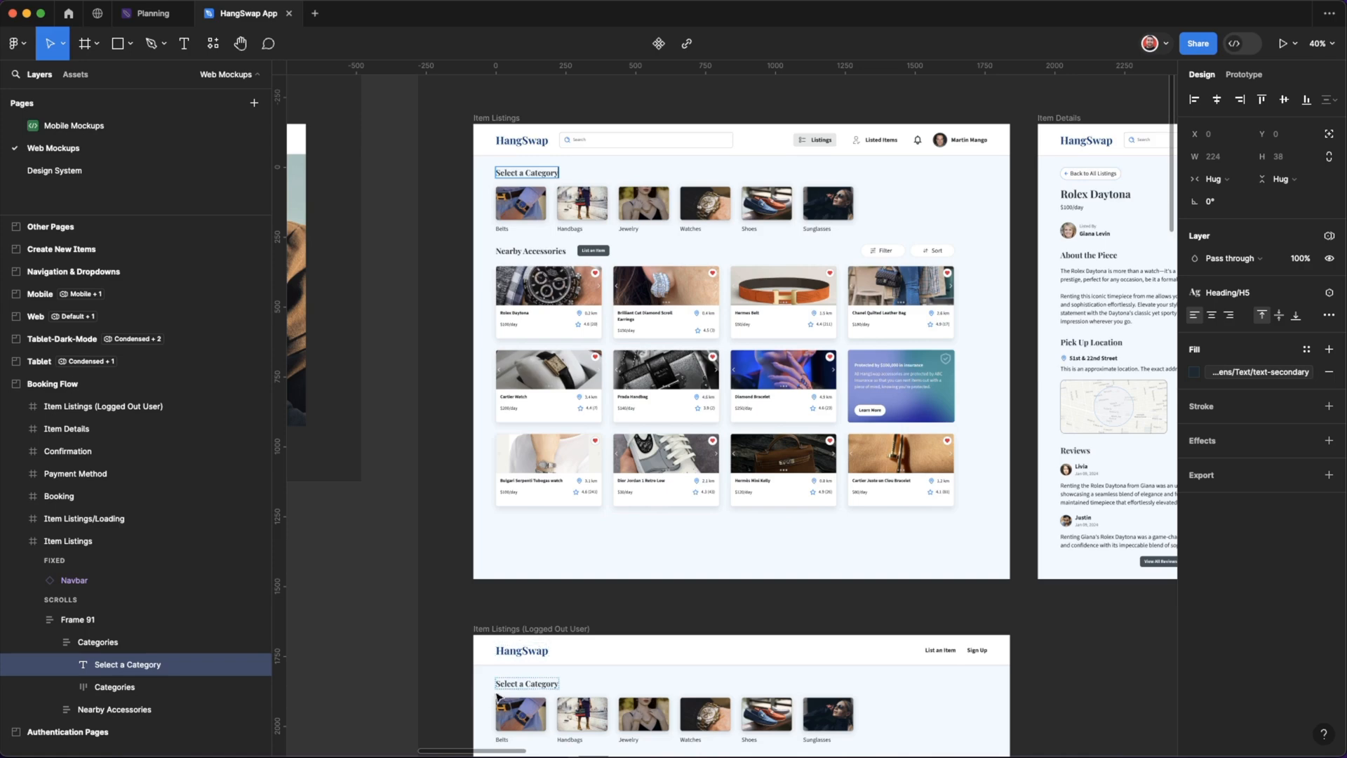
key("Escape")
scroll(407, 671, "down", 10)
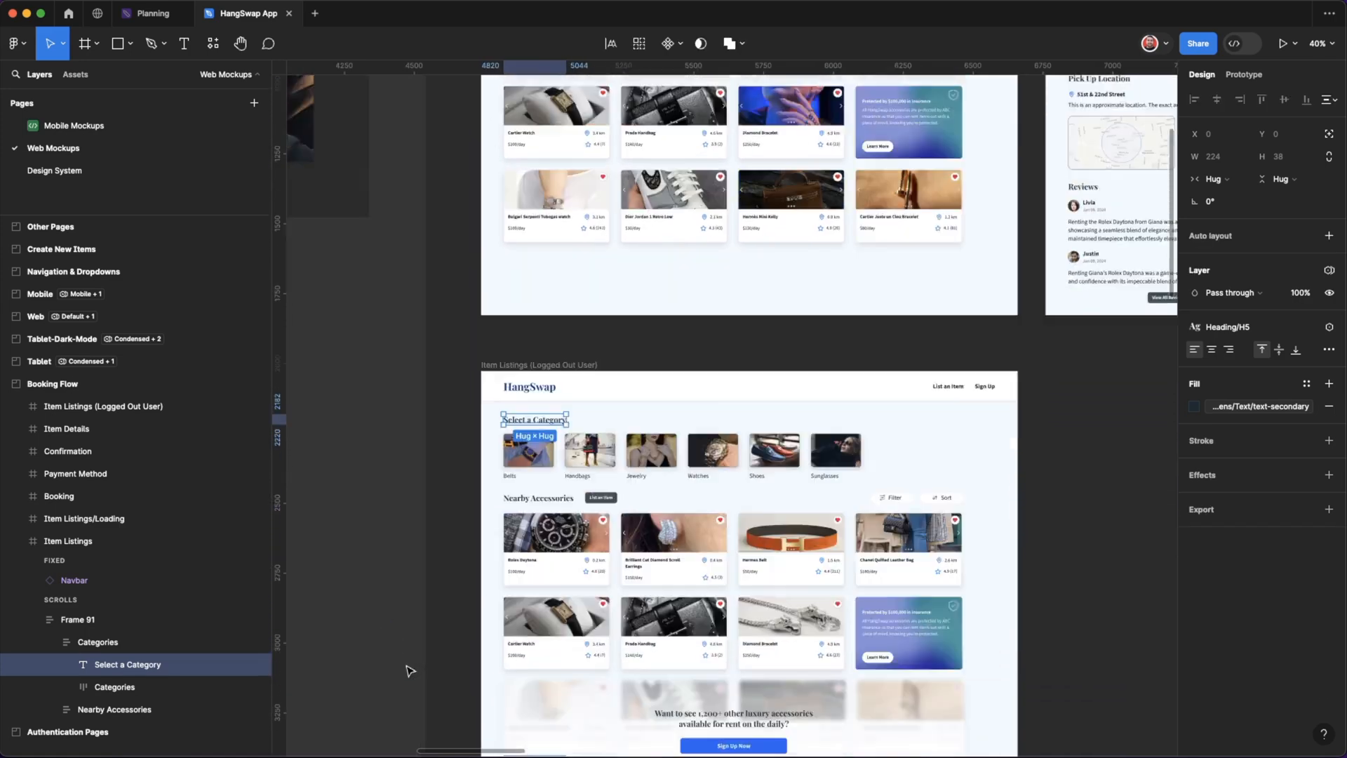
left_click(412, 592)
Compare the category headings in the Item Listings and Item Listings (Logged Out User) frames.
scroll(412, 592, "up", 15)
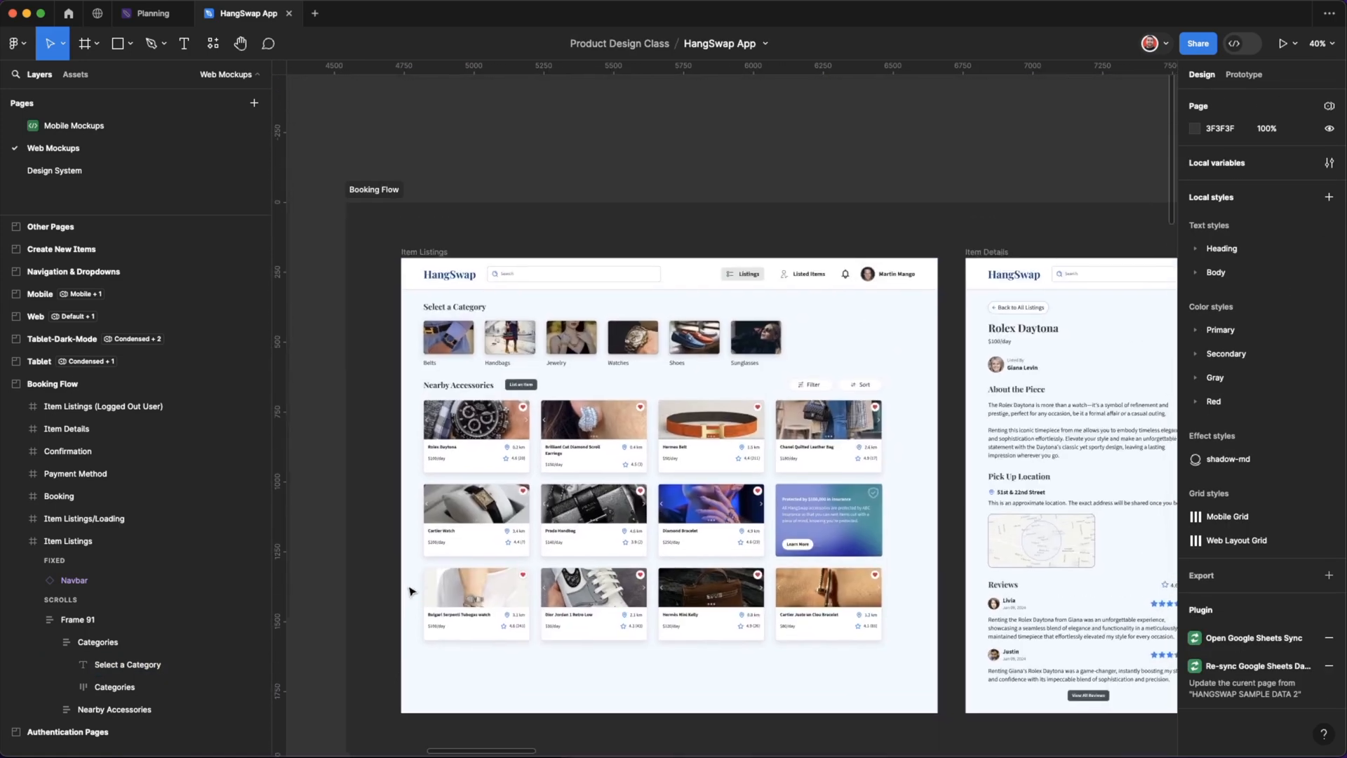
scroll(412, 592, "down", 15)
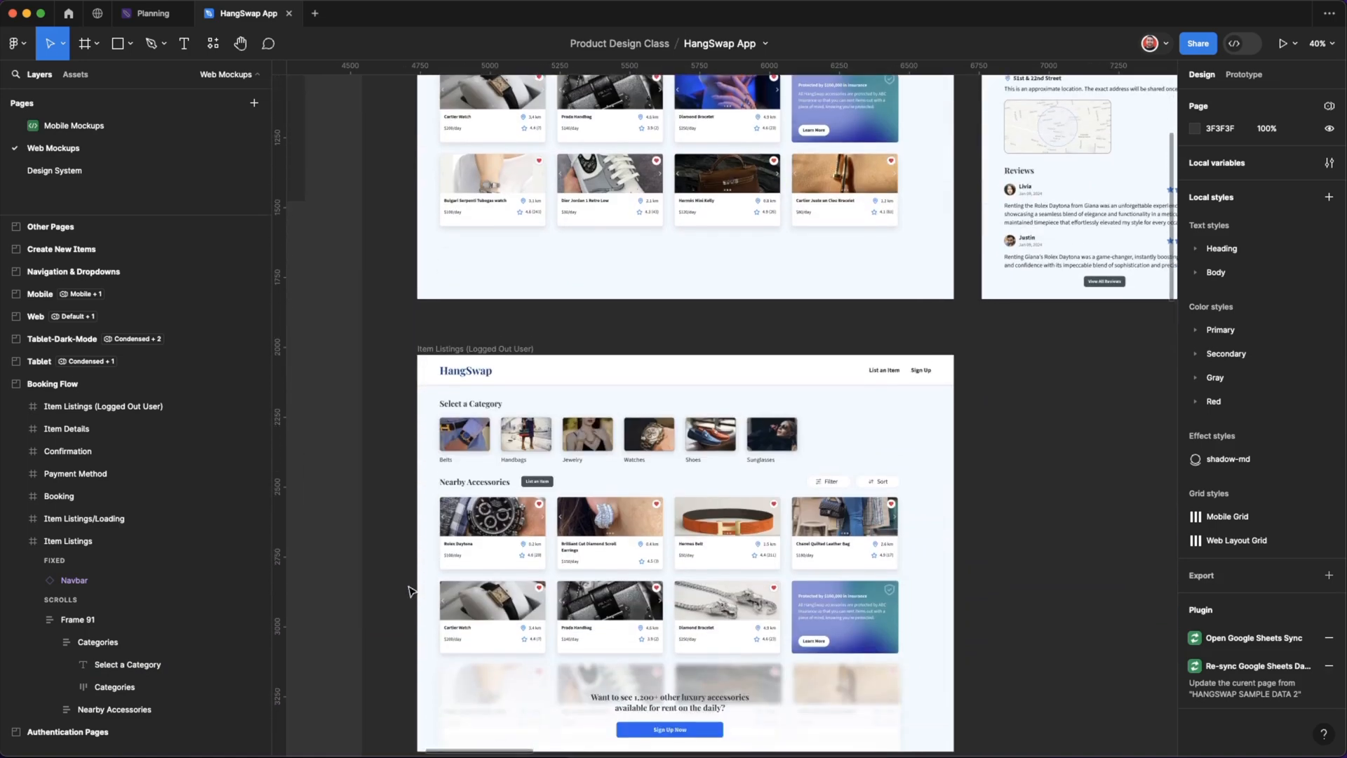
scroll(412, 592, "up", 15)
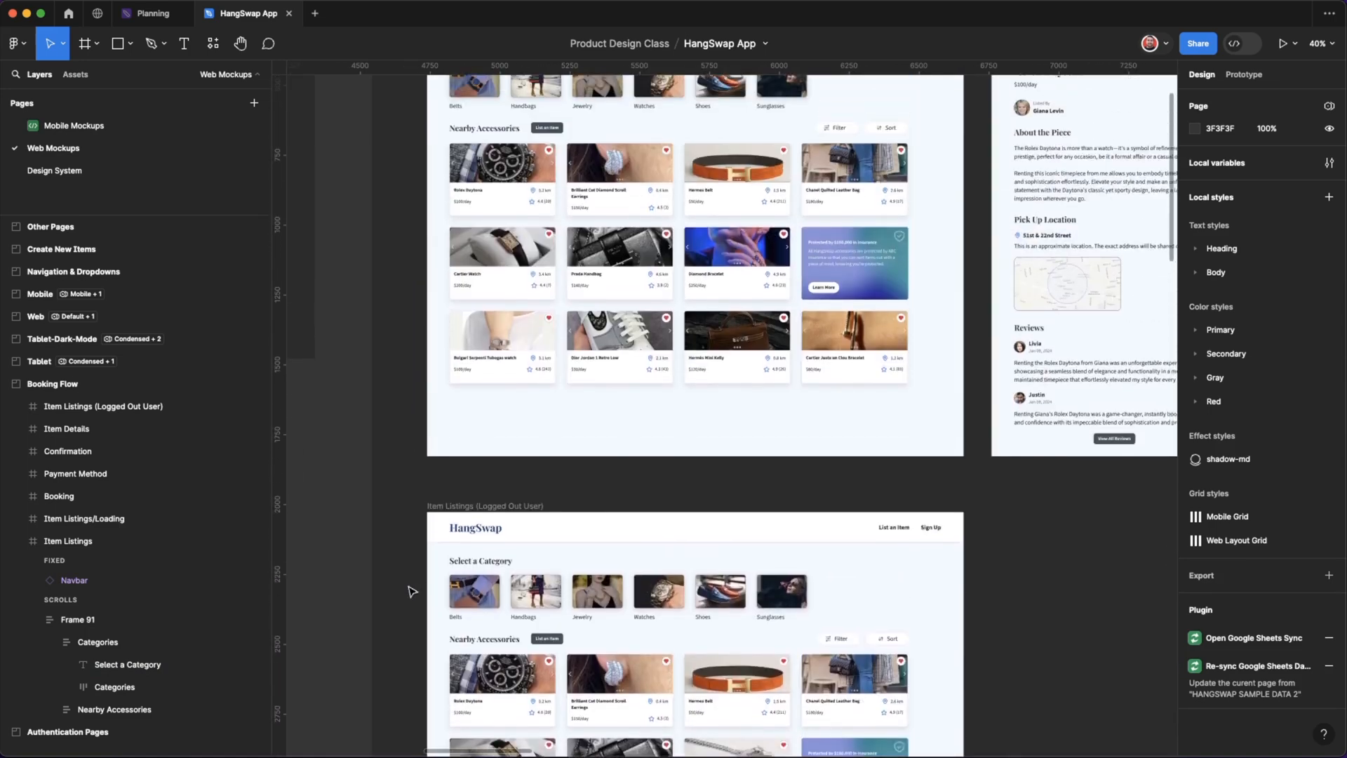
scroll(412, 591, "up", 2)
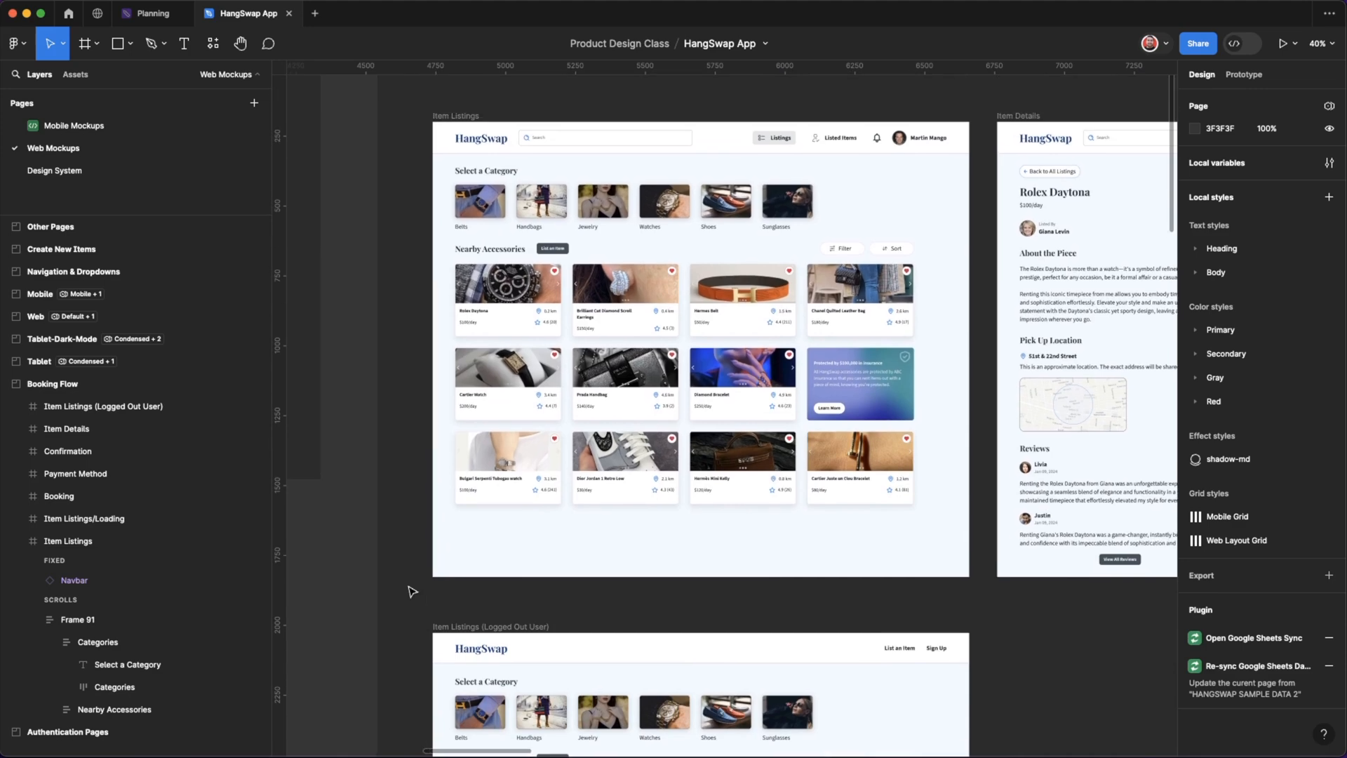
scroll(411, 592, "up", 1)
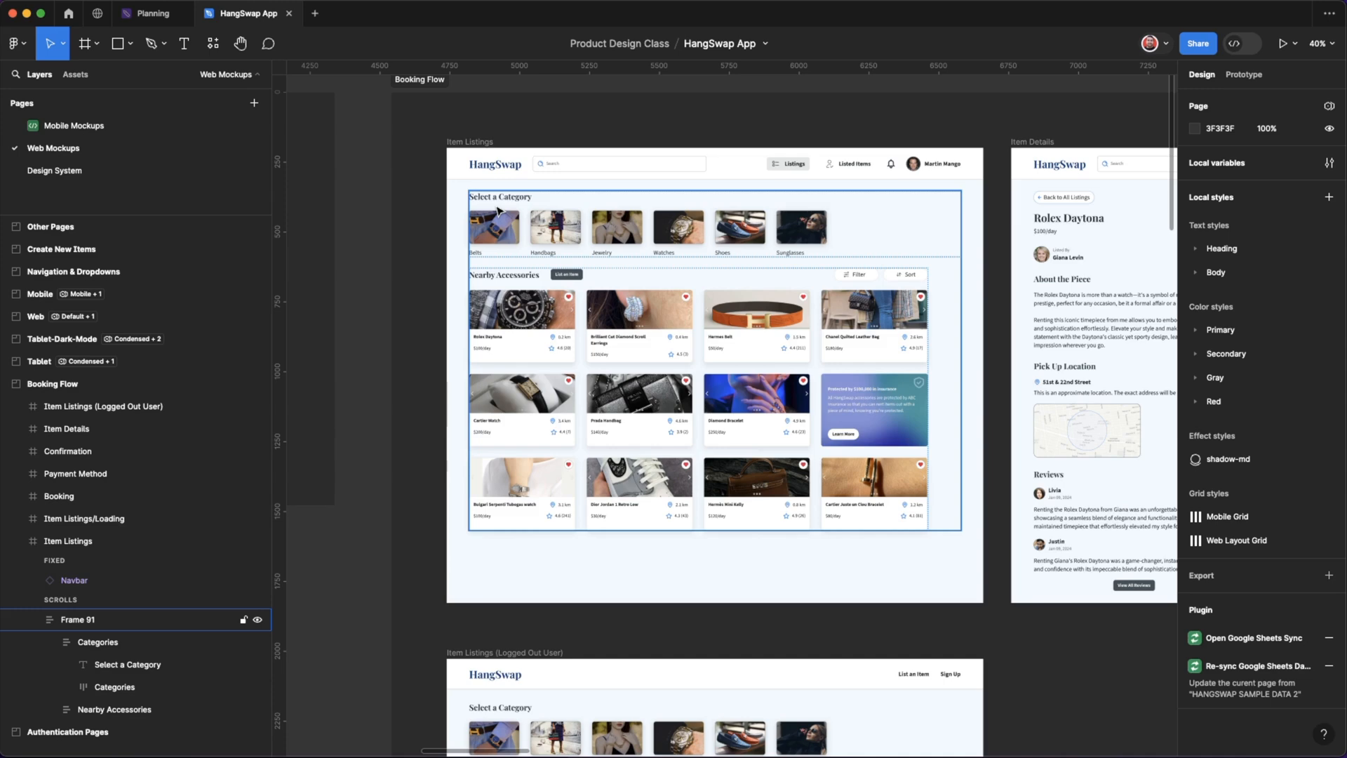
scroll(565, 334, "down", 2)
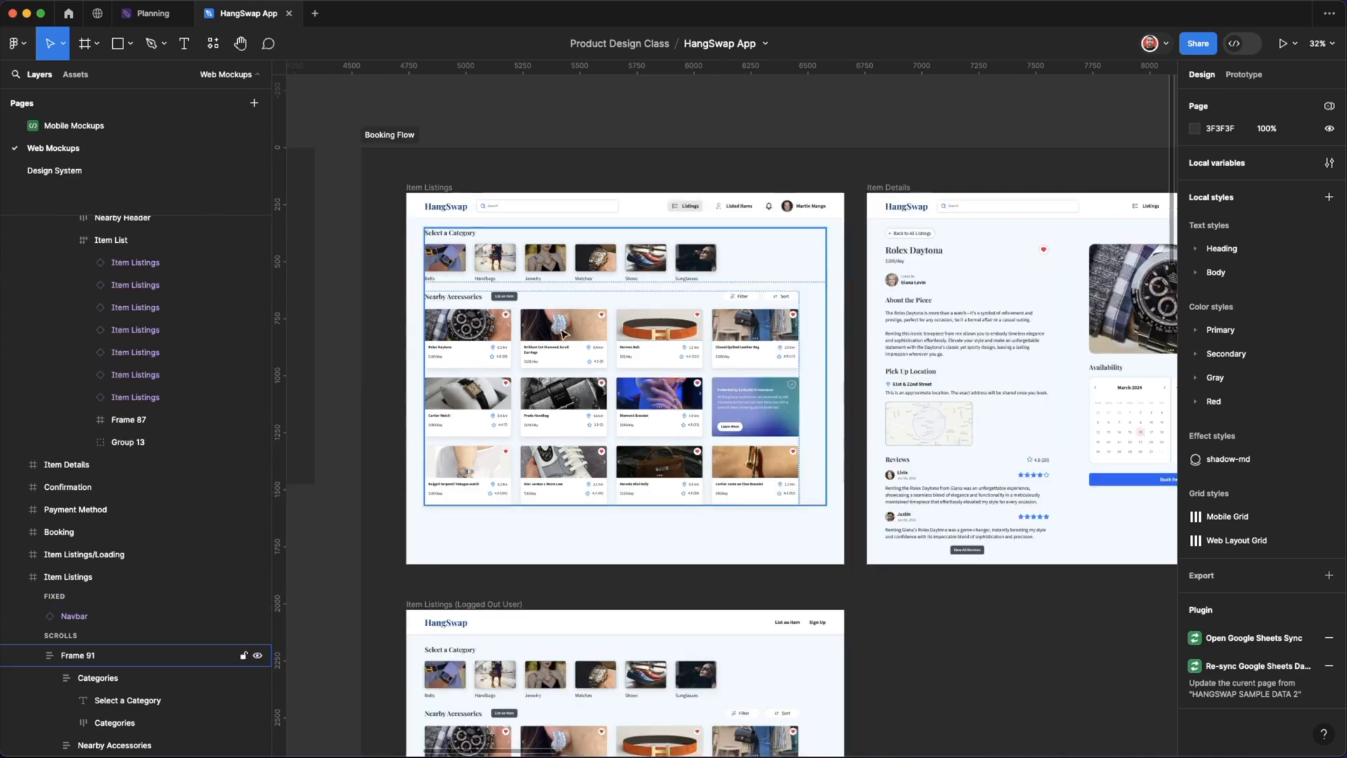
Move the Brilliant Cut Diamond Scroll Earrings card ahead of the Rolex Daytona card in the Item Listings frame.
scroll(565, 333, "down", 1)
scroll(564, 333, "left", 1)
scroll(564, 334, "up", 1)
scroll(563, 334, "right", 1)
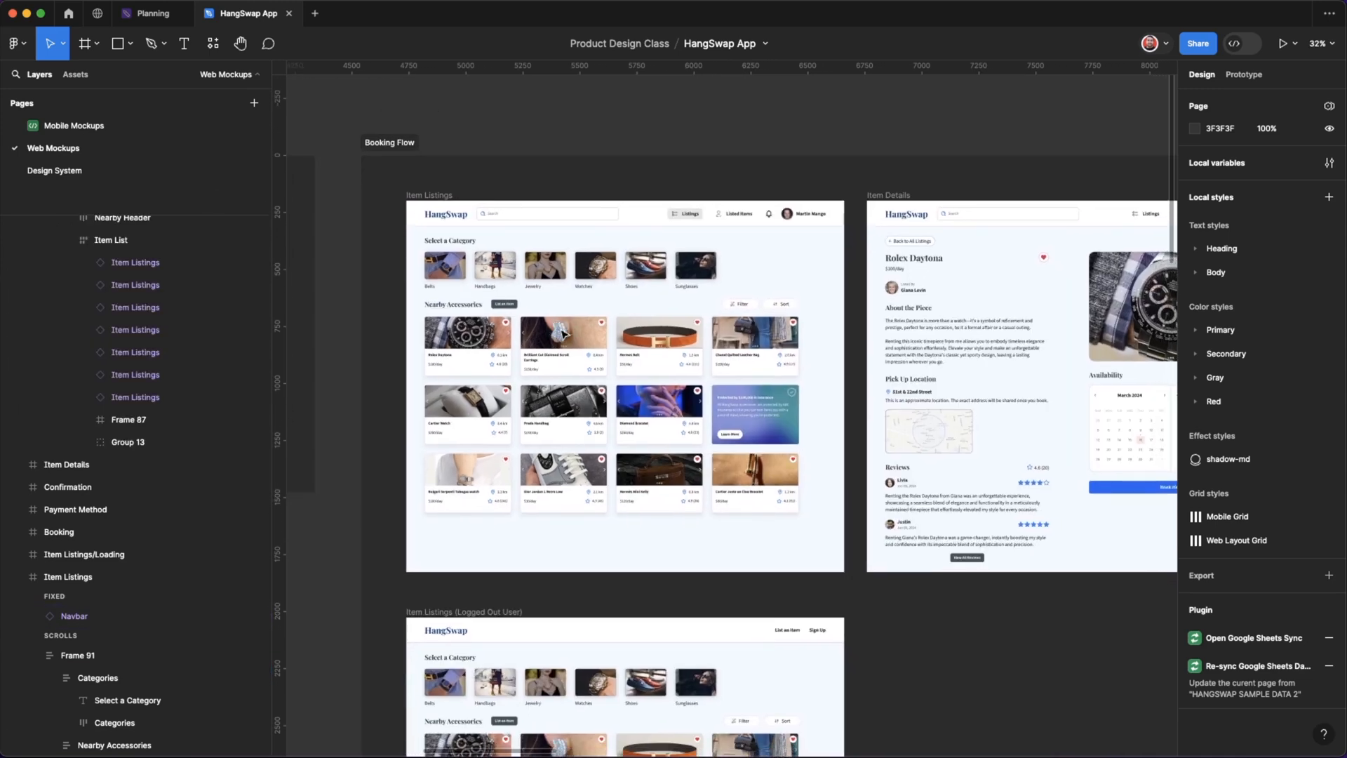
left_click(484, 336)
scroll(485, 335, "down", 2)
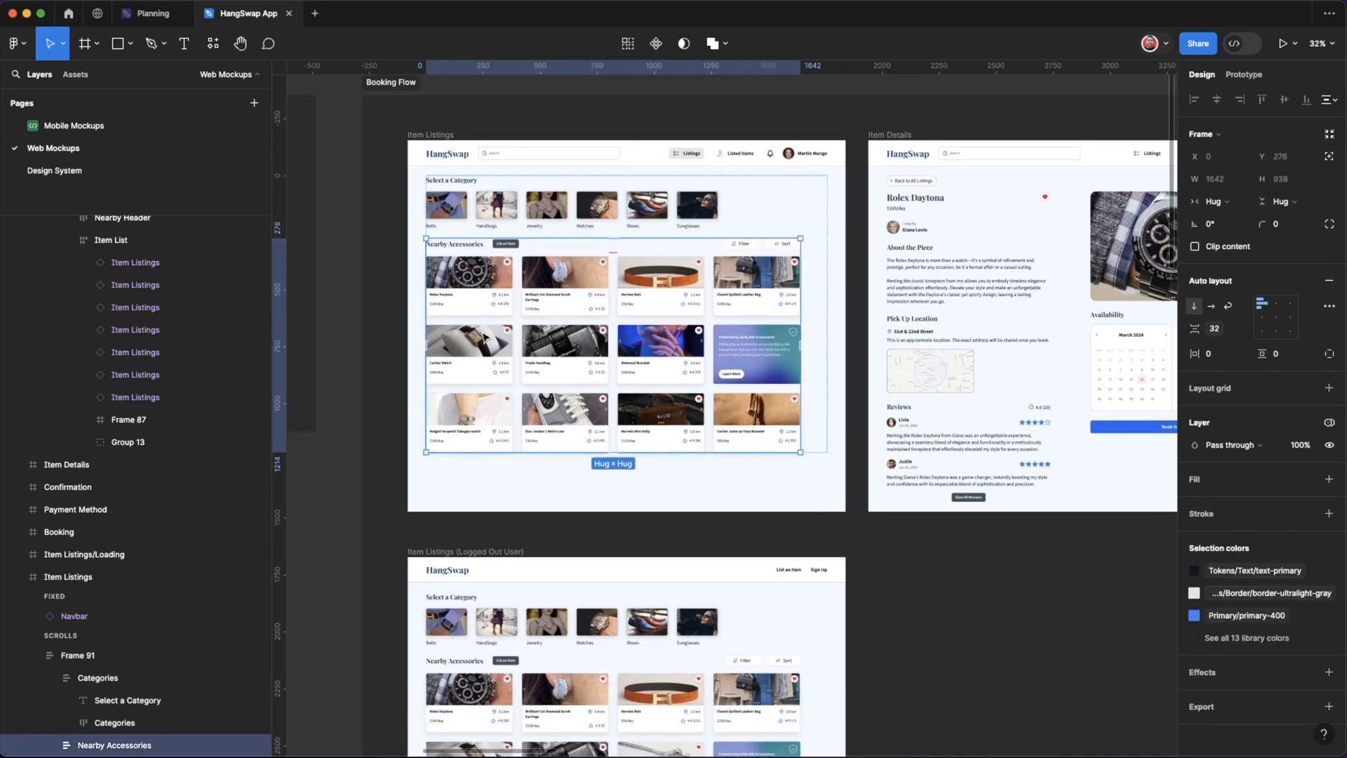
left_click(490, 287)
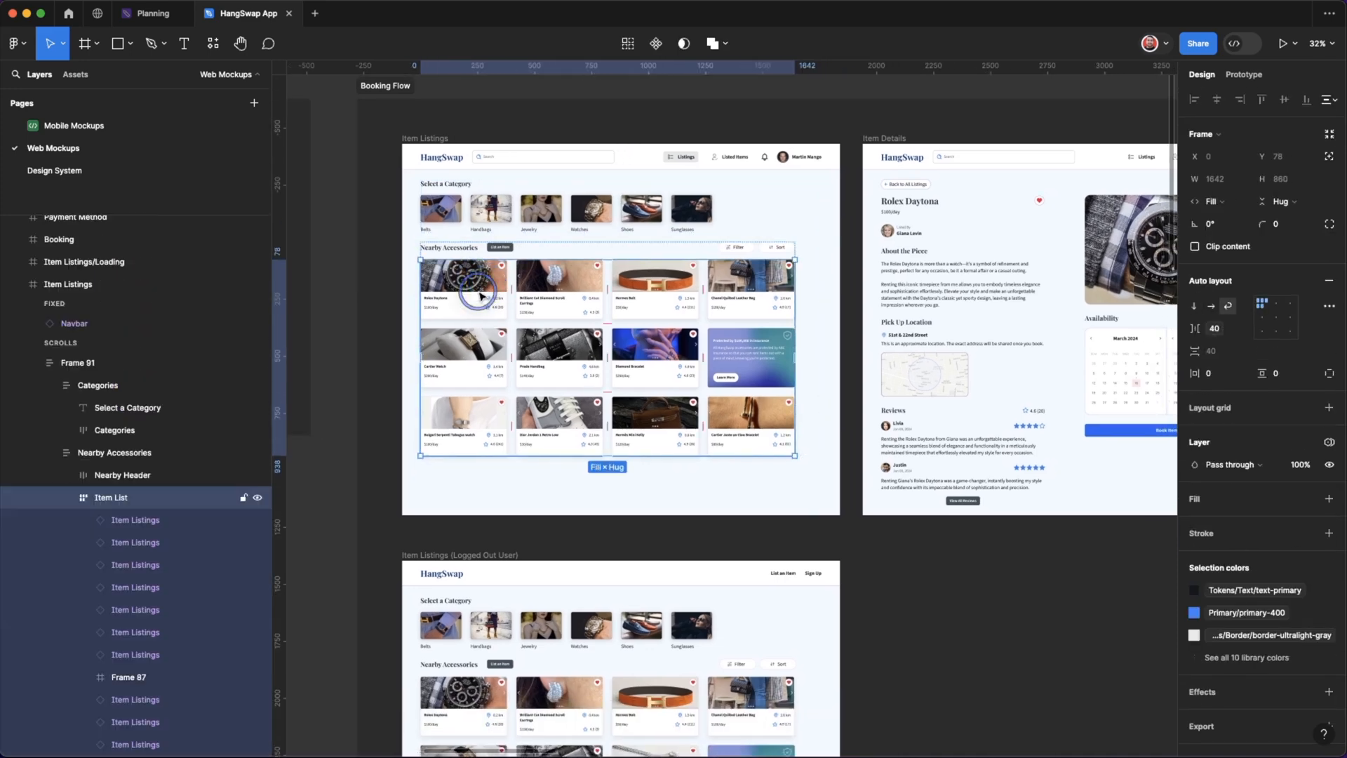
left_click(481, 290)
scroll(480, 292, "up", 5)
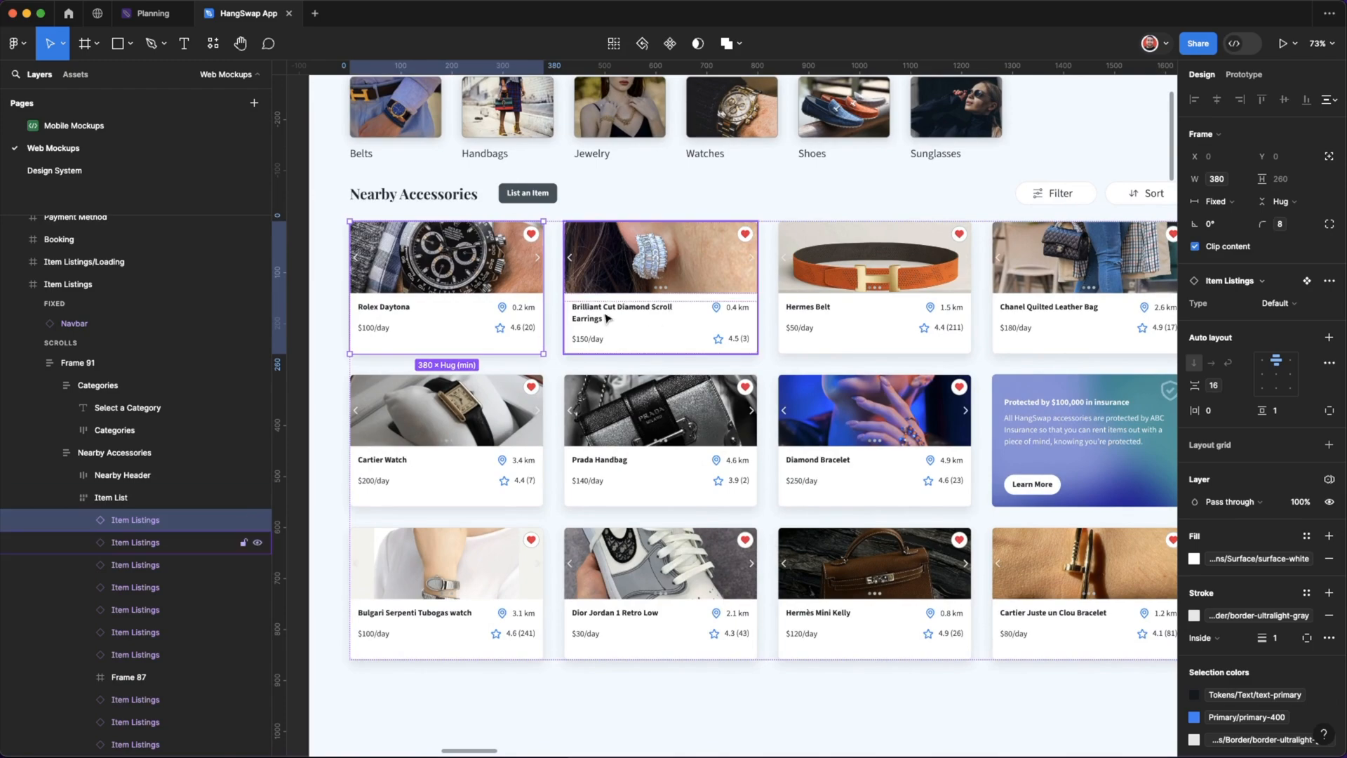
scroll(603, 311, "down", 5)
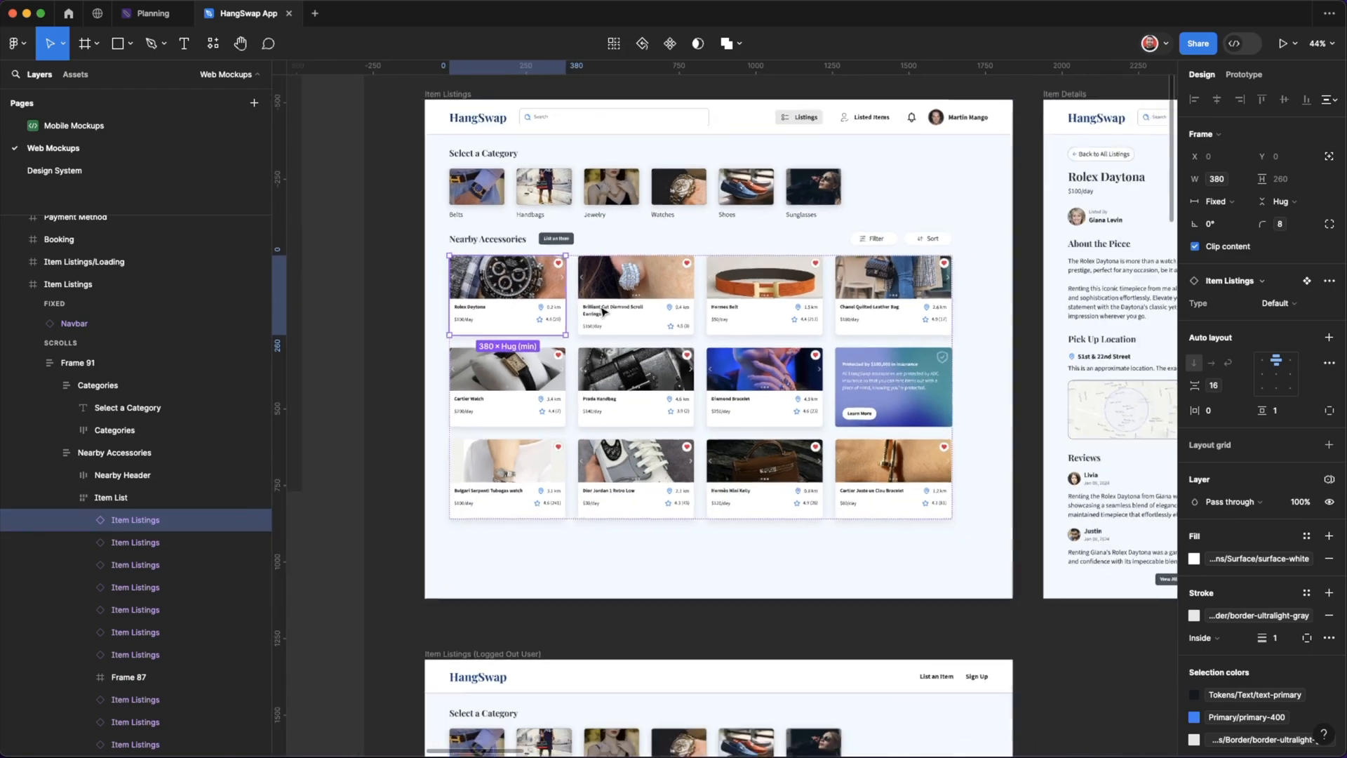
left_click(620, 322)
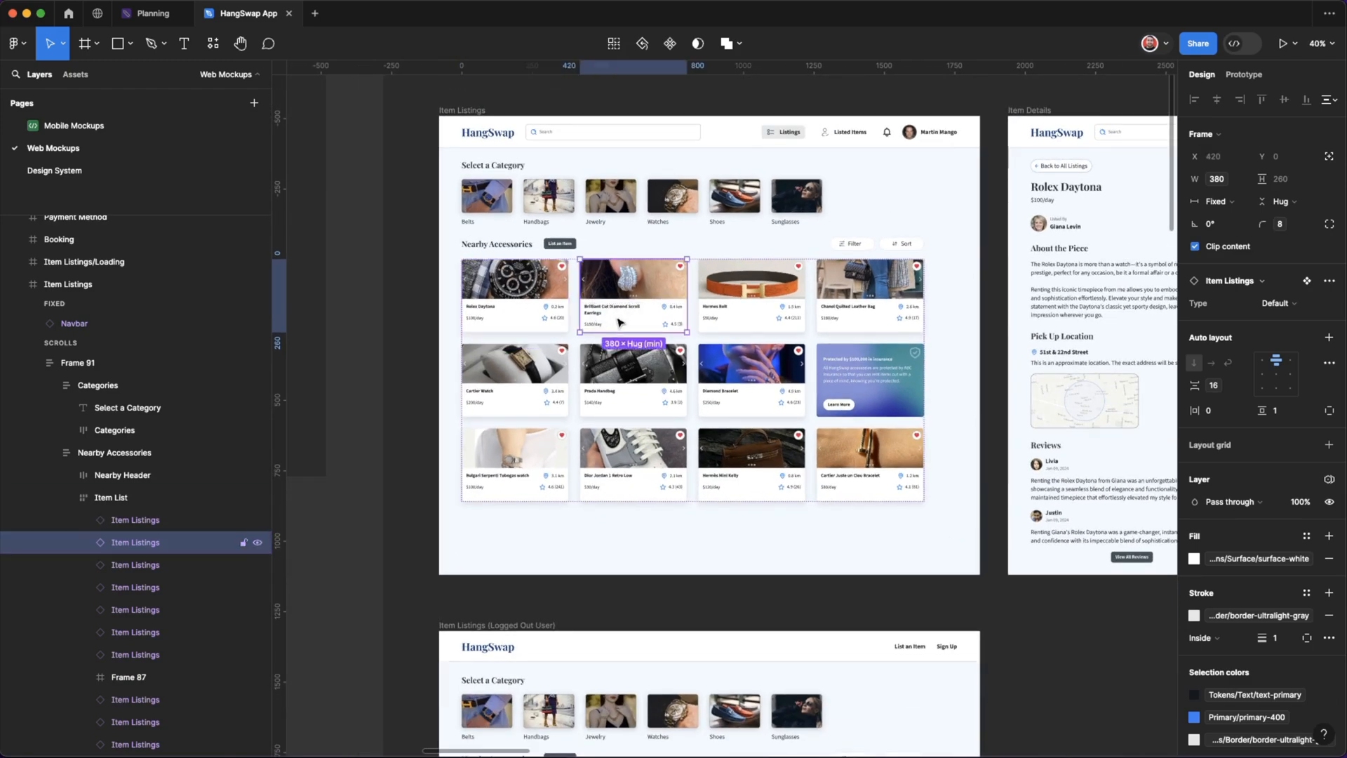
key("Left")
Try the same earrings card reorder in the Item Listings (Logged Out User) frame, placing it ahead of the Rolex Daytona card.
scroll(620, 322, "down", 5)
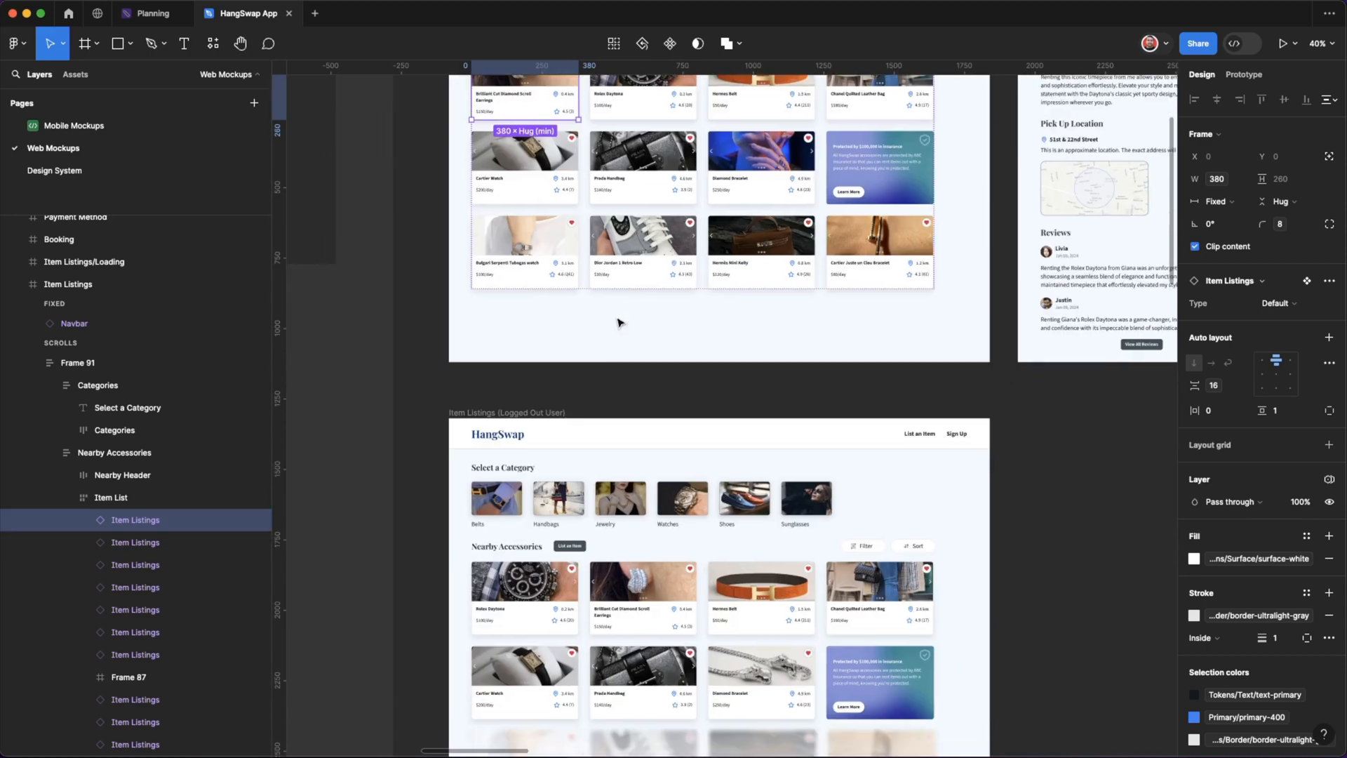
left_click(623, 585)
left_click(625, 585)
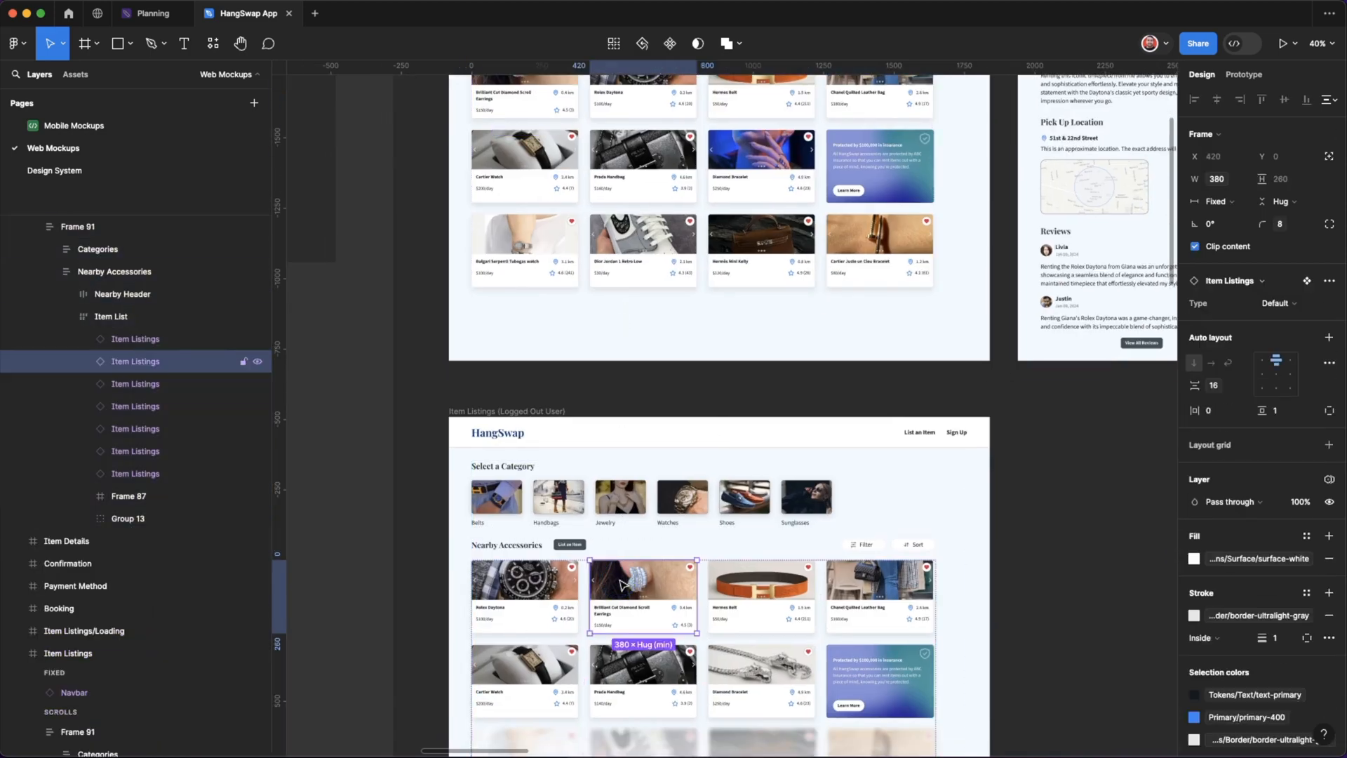
key("Left")
key("Escape")
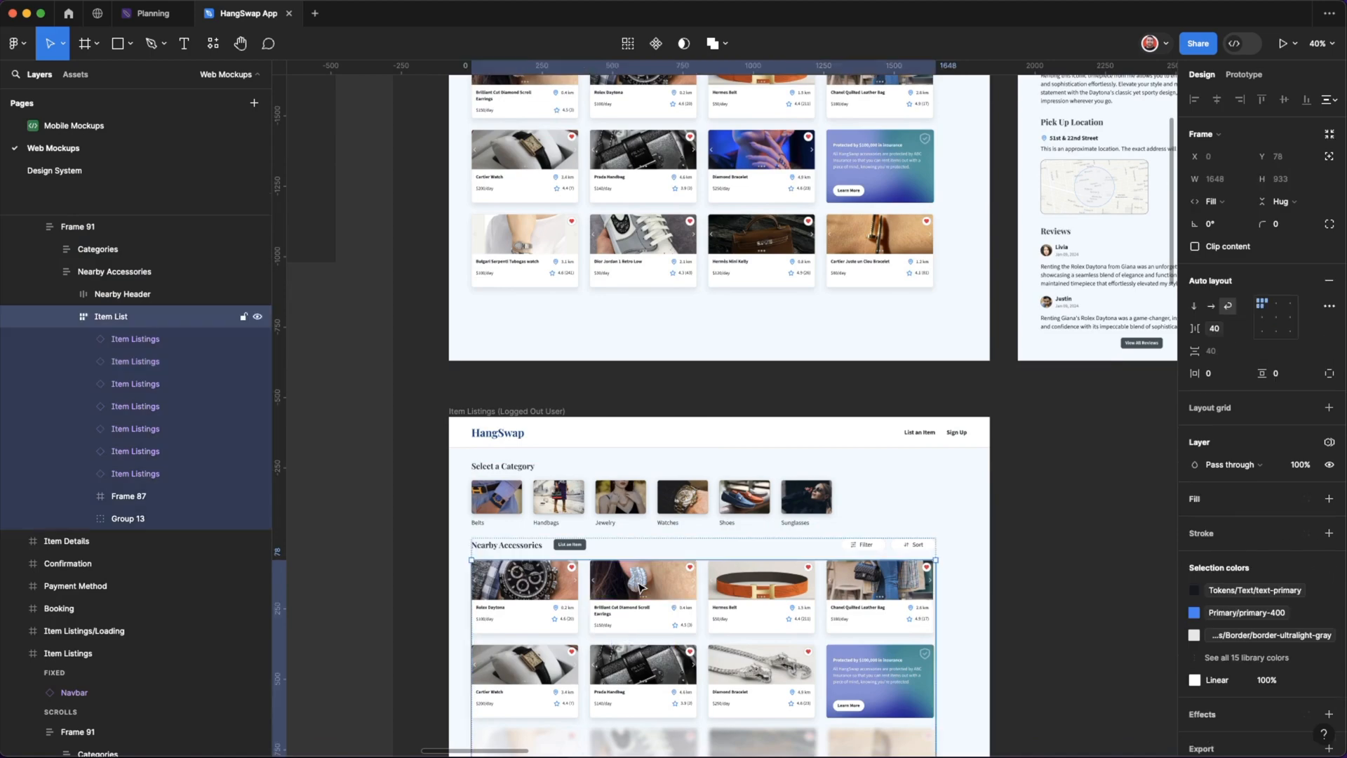
Undo the earrings card reordering in the listing frames and clear the selection.
scroll(641, 589, "up", 4)
key("ctrl+z")
key("ctrl+z")
key("ctrl+z")
key("ctrl+z")
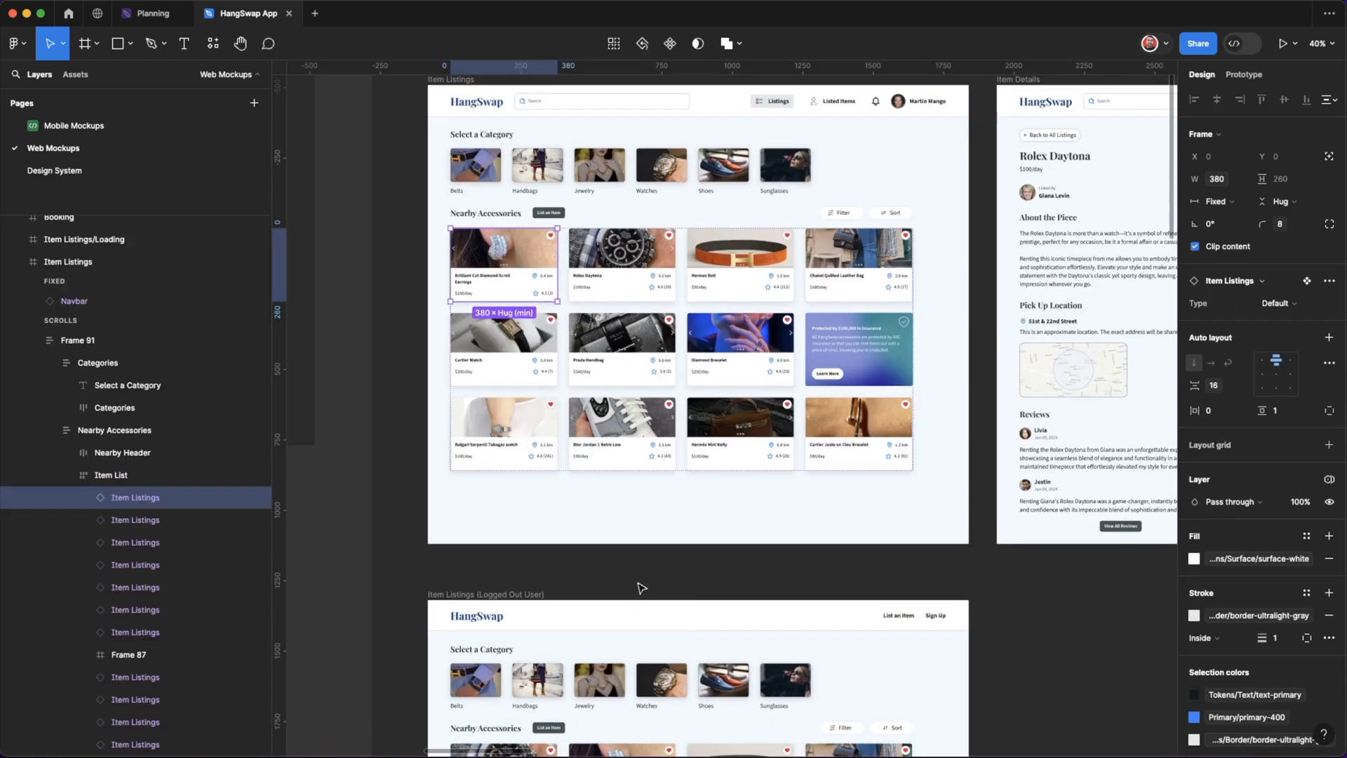
scroll(786, 387, "down", 5)
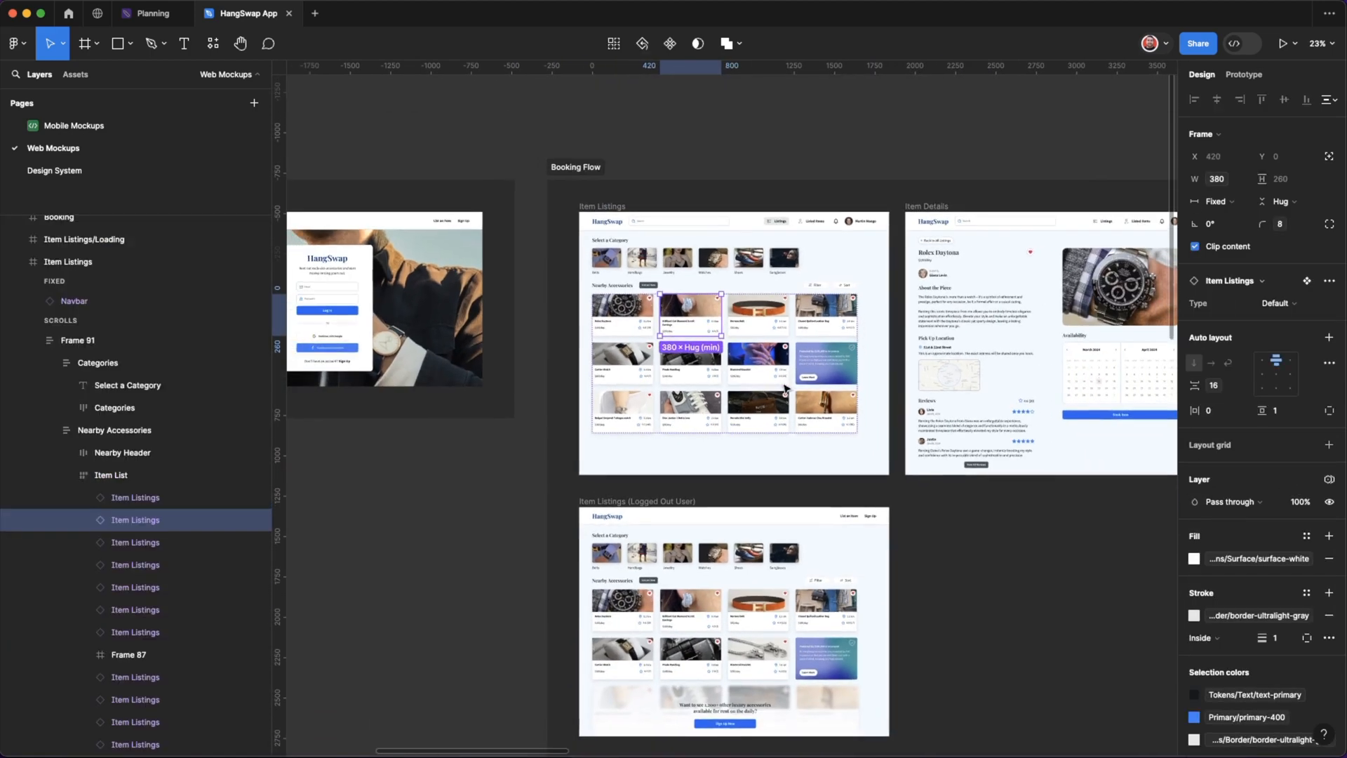
scroll(912, 435, "right", 5)
scroll(836, 469, "up", 2)
scroll(835, 469, "left", 3)
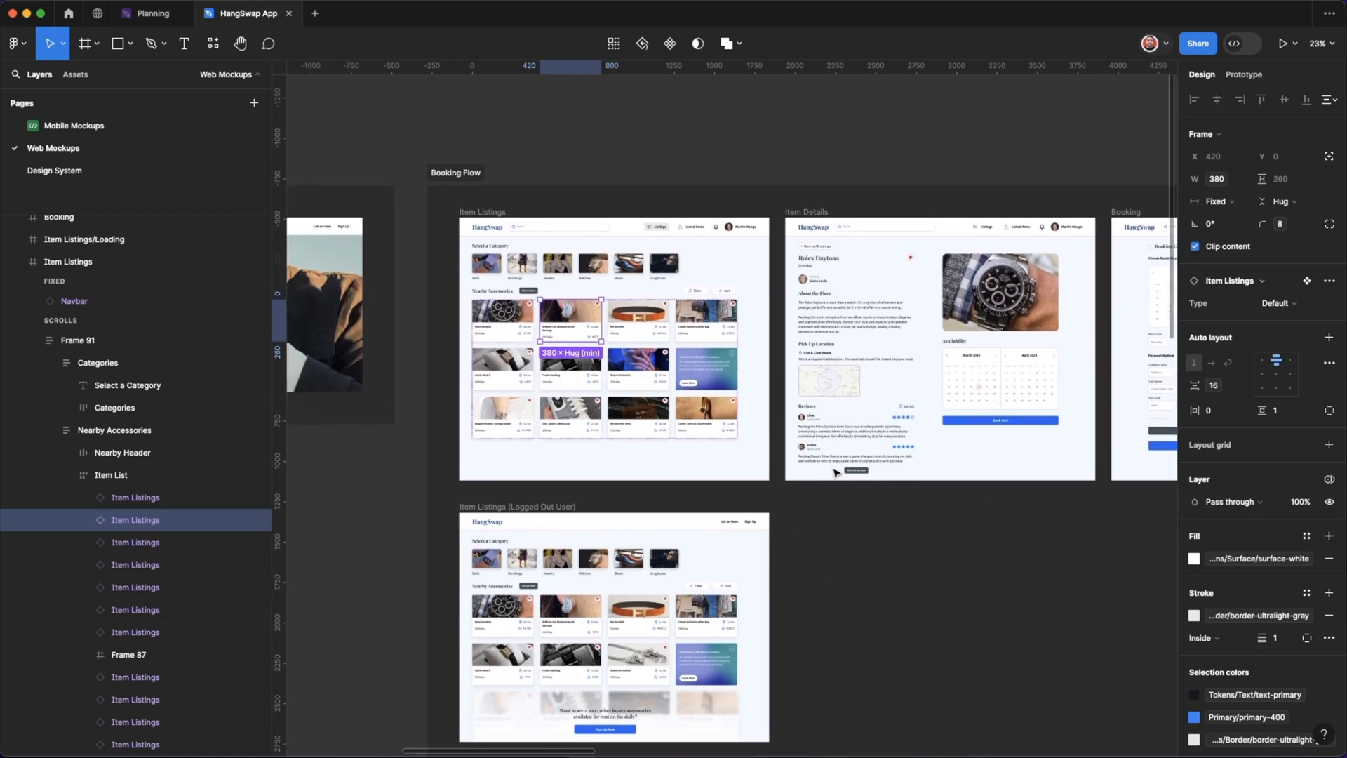
left_click(391, 499)
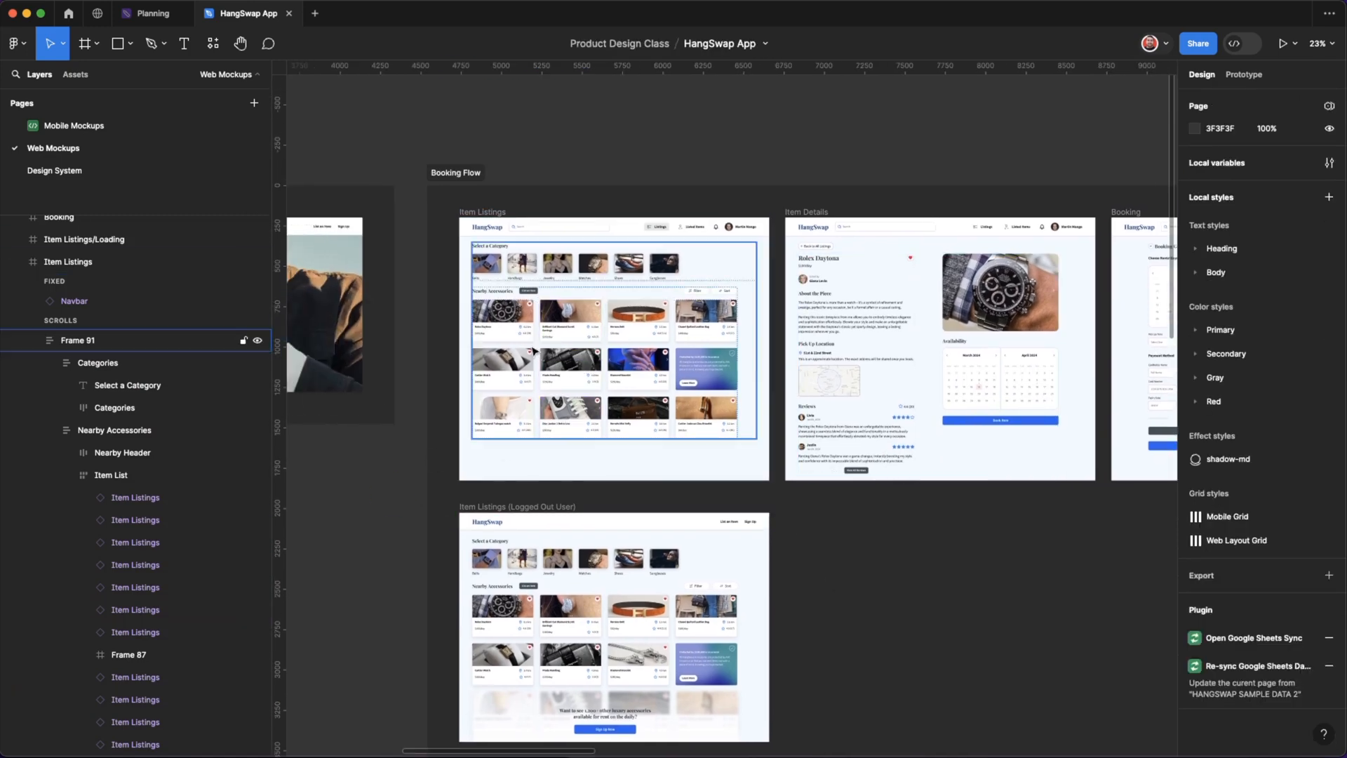
Select the Rolex Daytona card in the Item Listings frame together with its matching card in the logged-out frame.
scroll(534, 337, "up", 5)
left_click(585, 309)
scroll(631, 333, "right", 1)
scroll(631, 333, "up", 1)
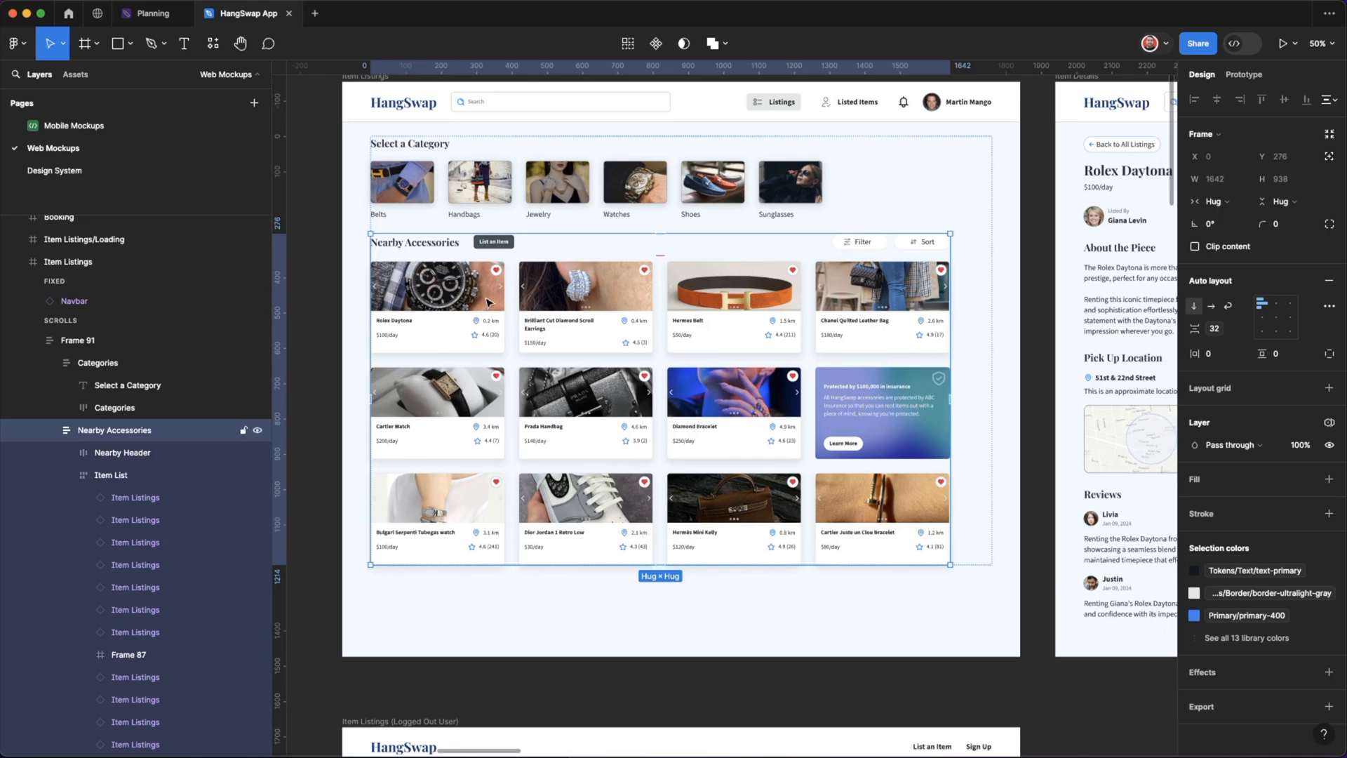
double_click(485, 299)
double_click(483, 301)
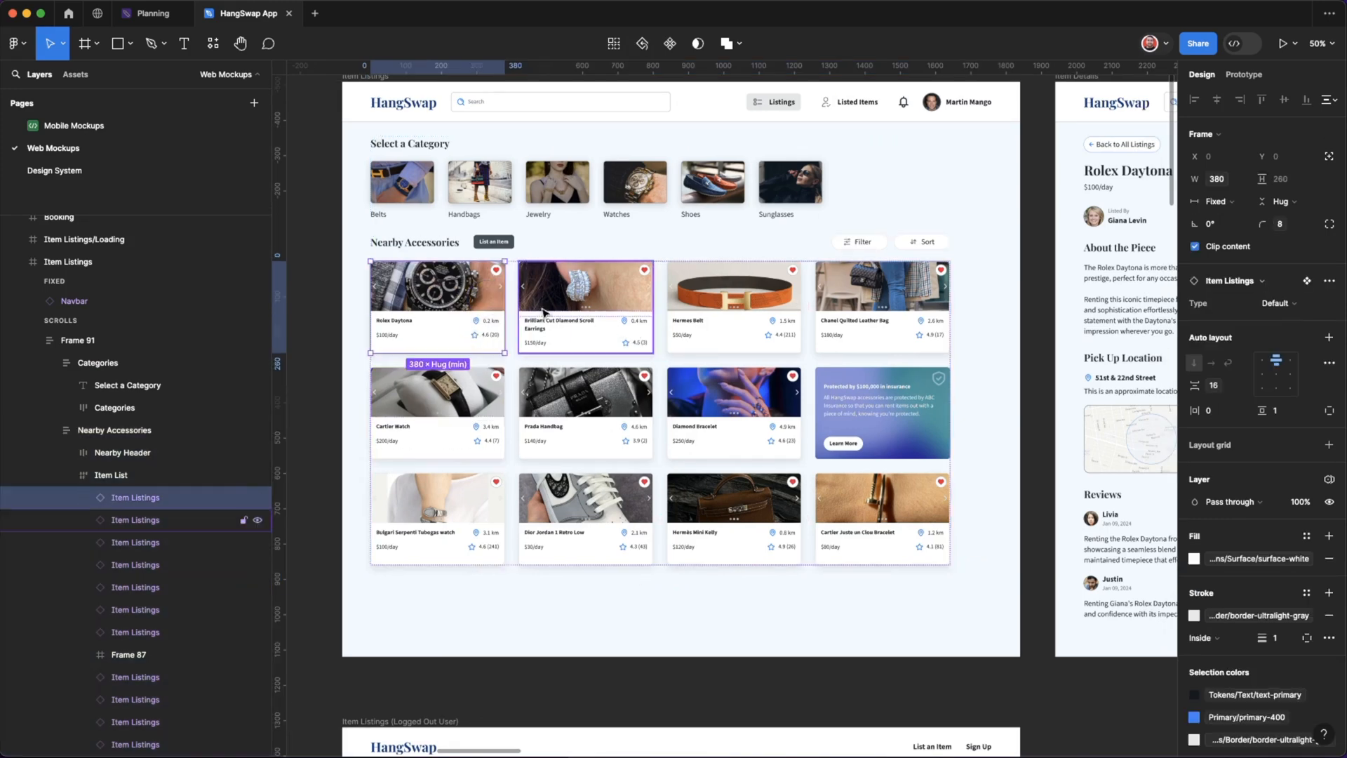
left_click(567, 435, "shift")
scroll(567, 435, "down", 5)
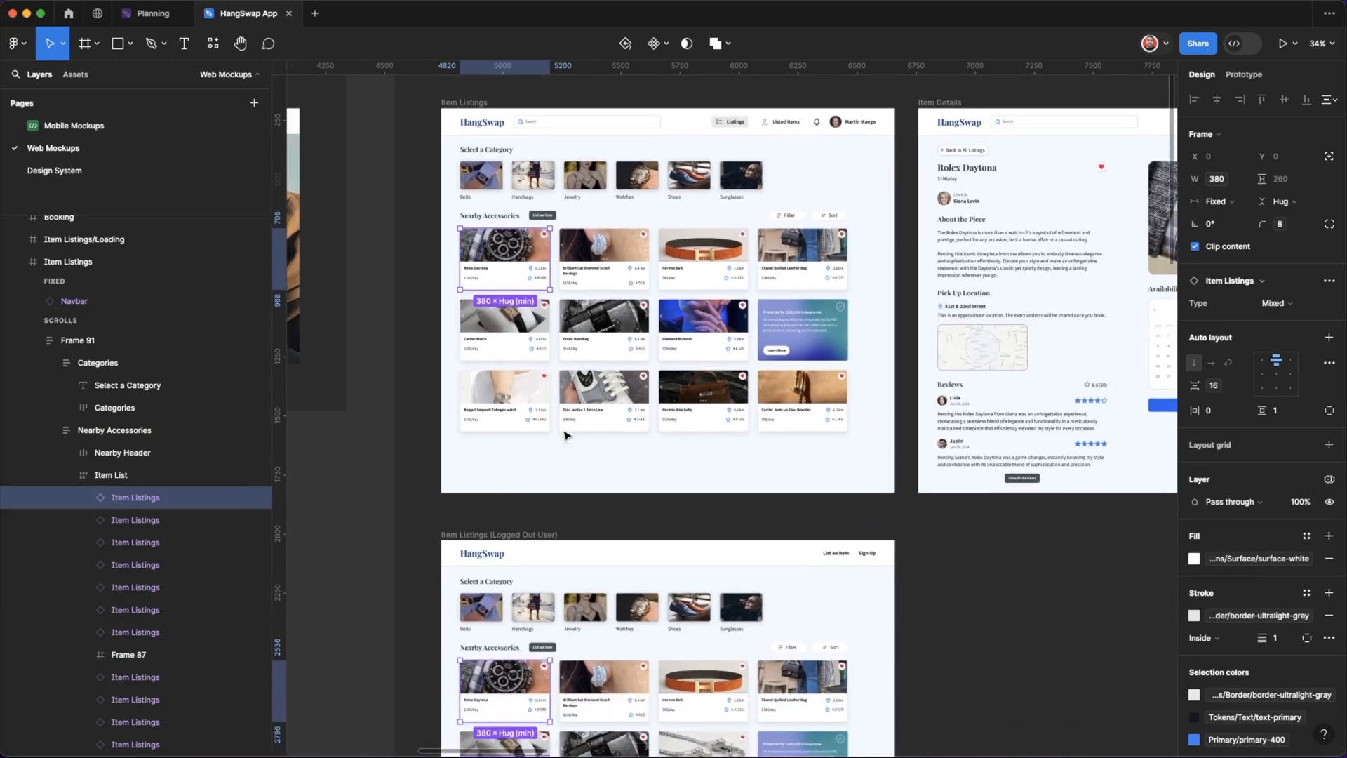
Reorder the selected Rolex Daytona cards in both frames at once to the third position of the second row.
key("Right")
key("Right")
key("Left")
key("Right")
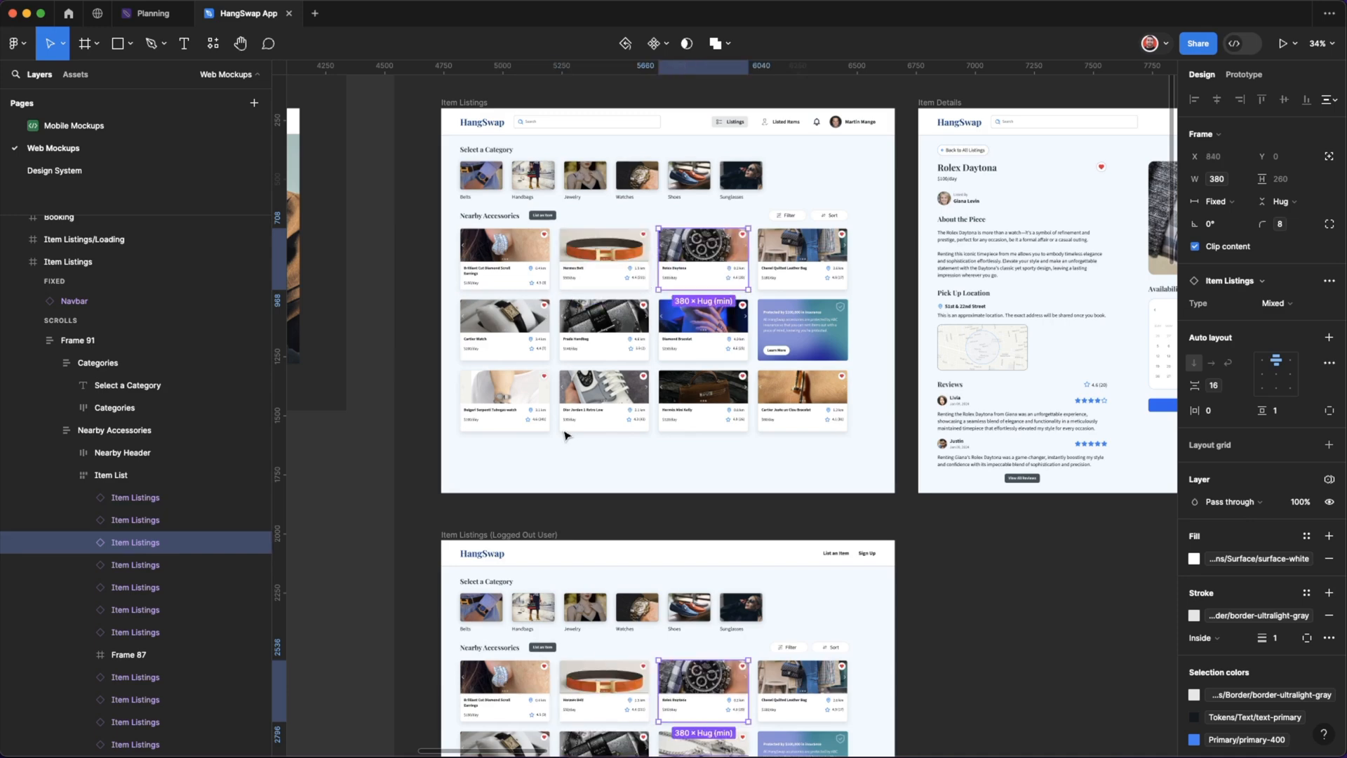
key("Down")
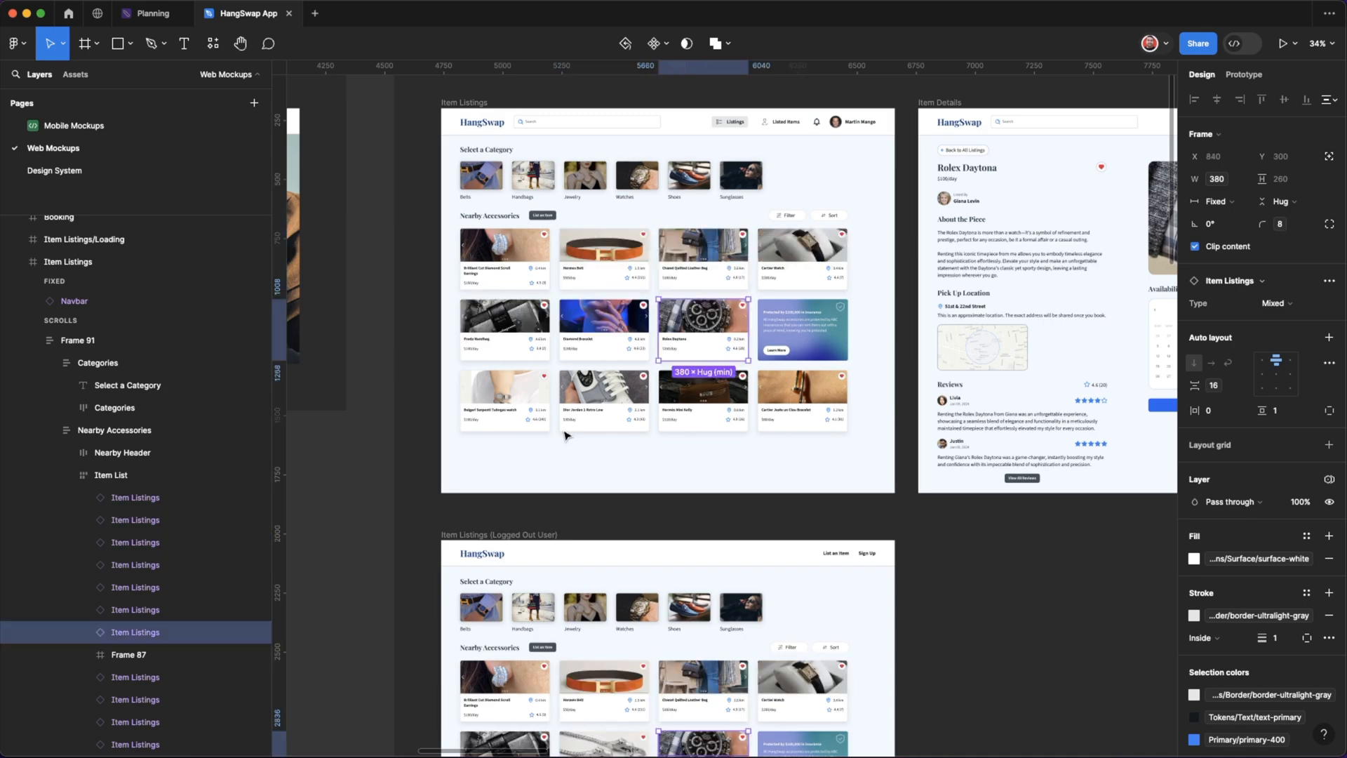
Move both Rolex Daytona cards back to the first position of their lists and clear the selection.
key("Up")
key("Left")
key("Left")
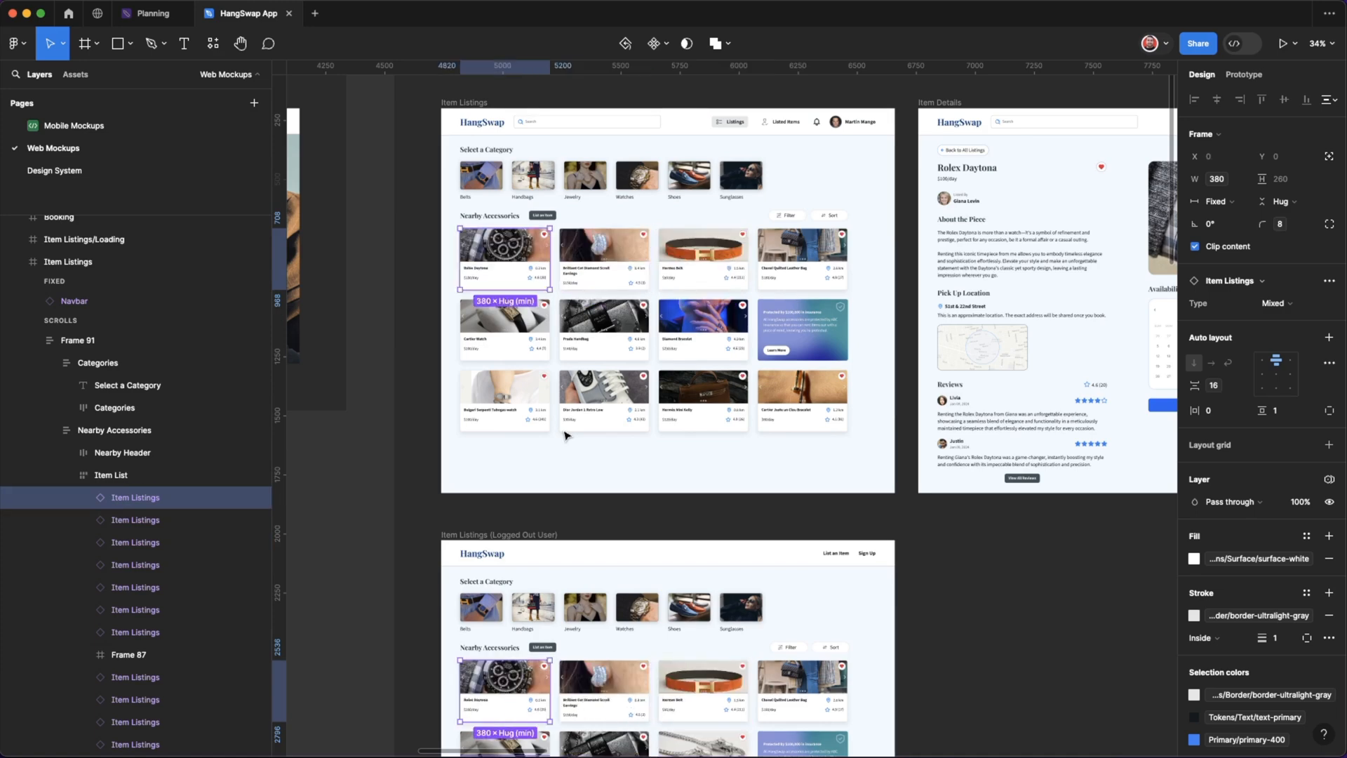
left_click(374, 543)
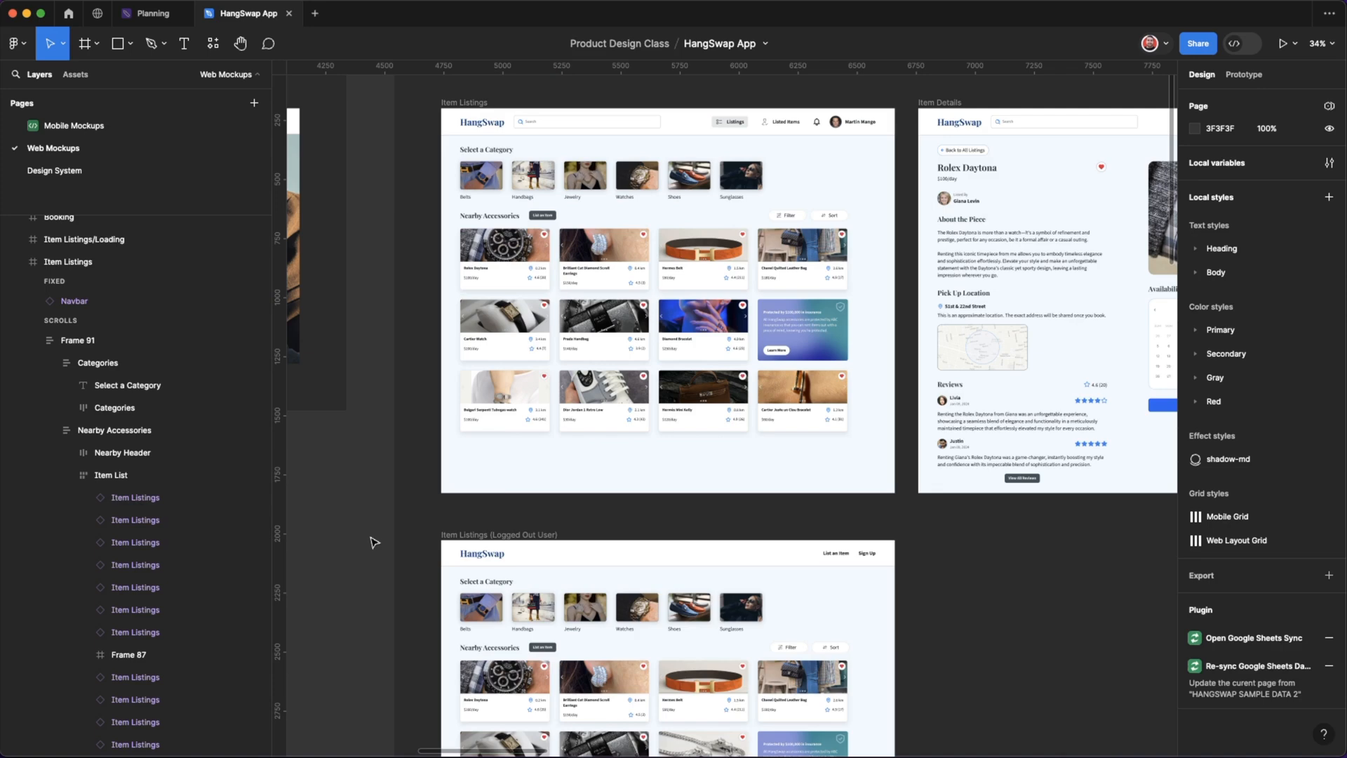
Open the Design System page and bring the Button component set into view.
scroll(535, 505, "down", 5)
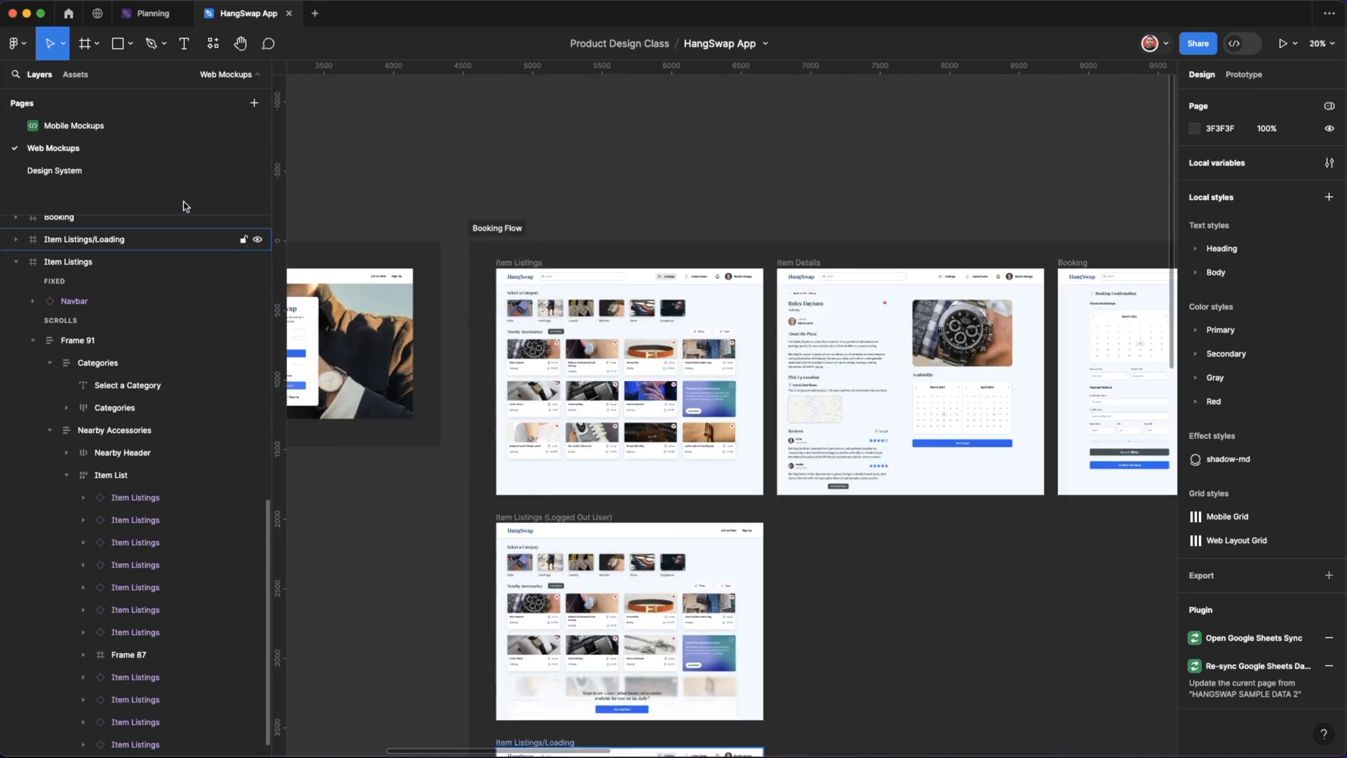
left_click(159, 170)
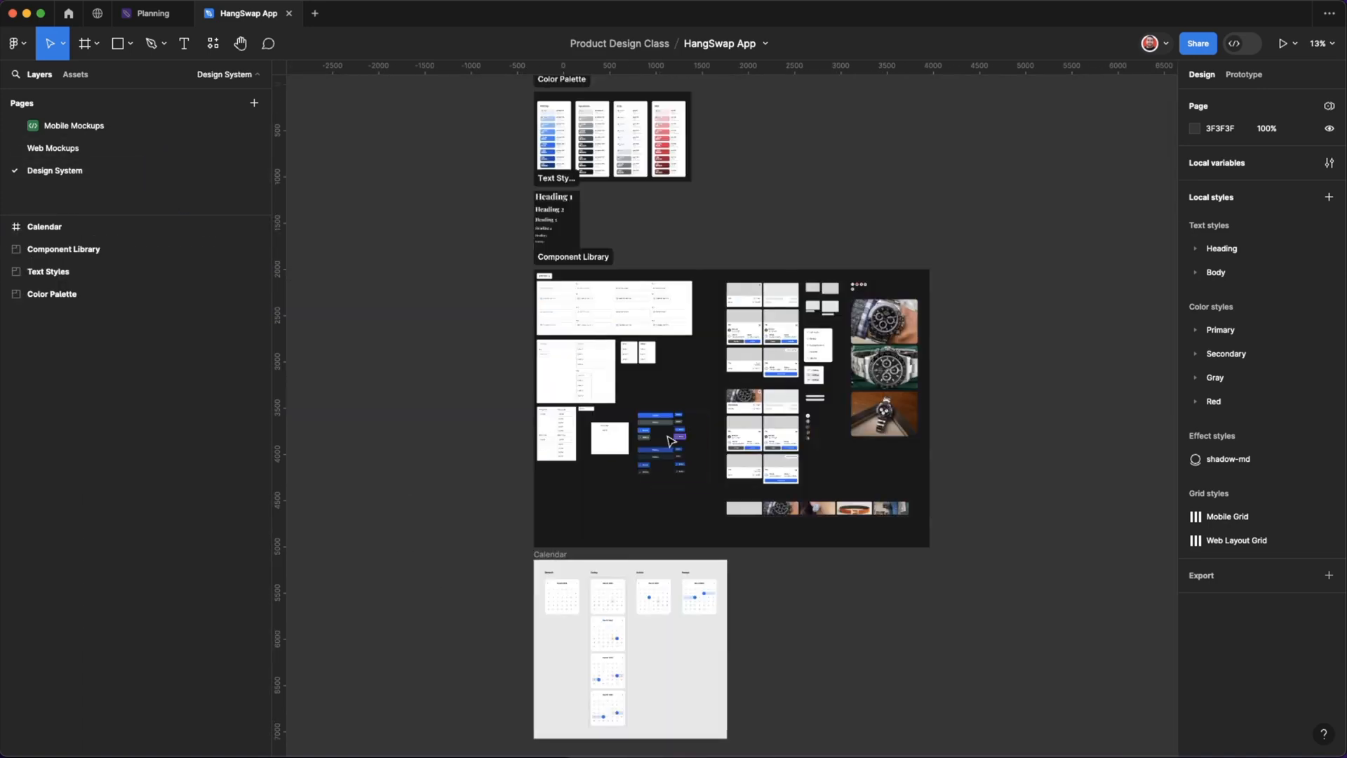
scroll(670, 441, "up", 10)
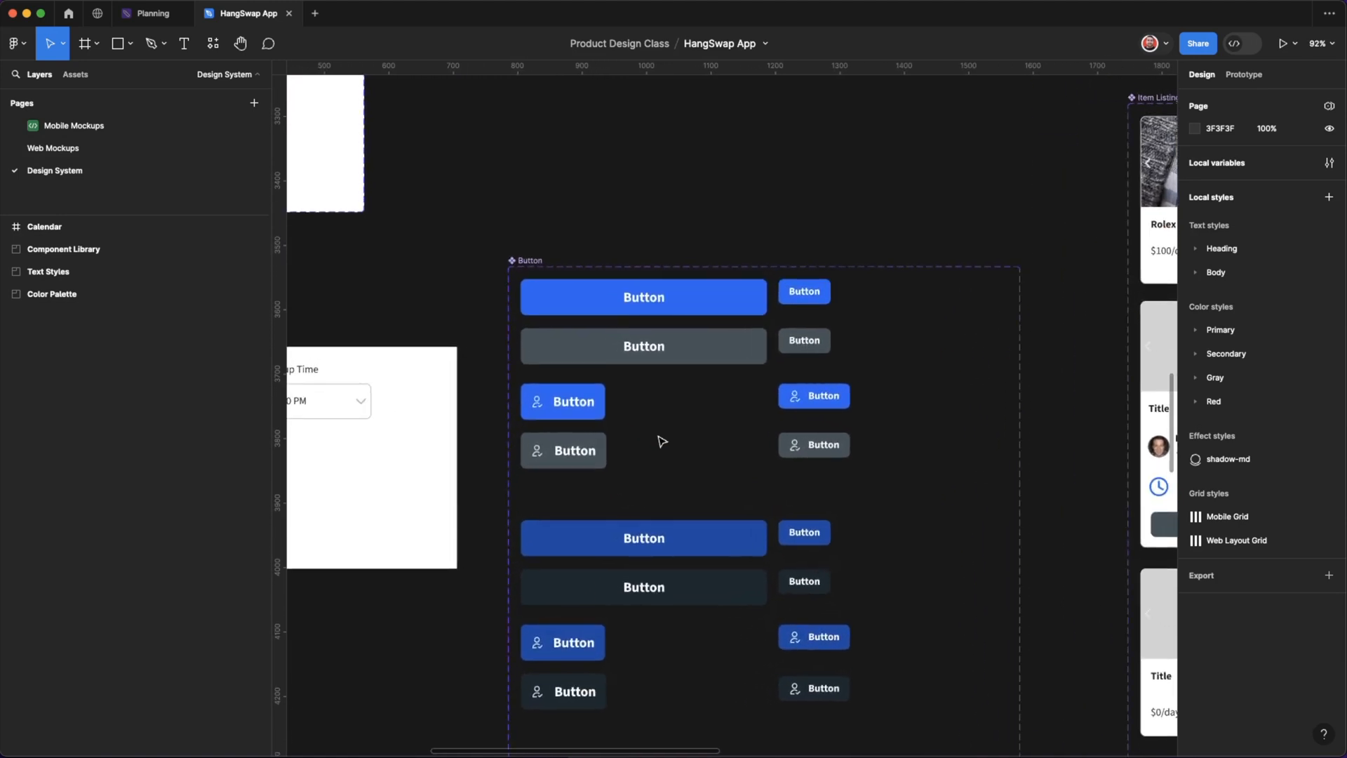
scroll(662, 441, "down", 2)
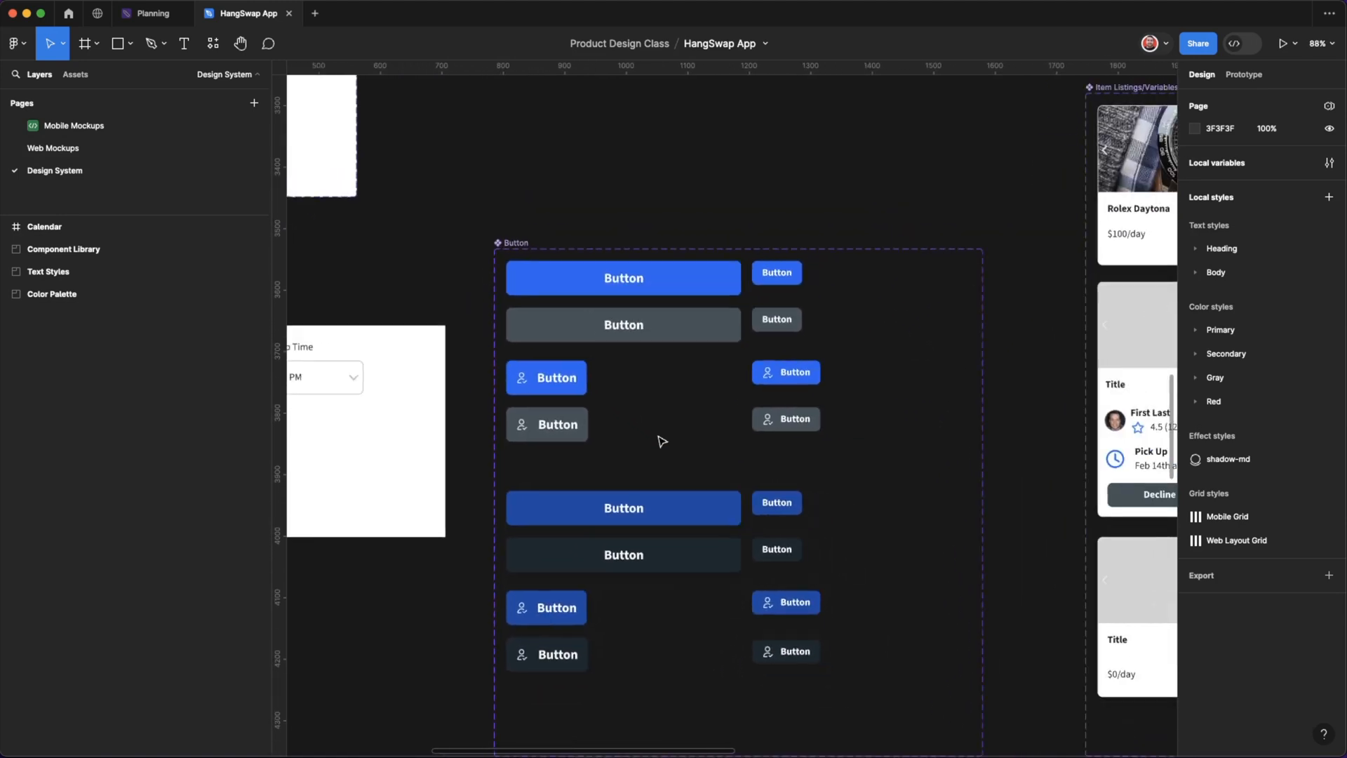
Apply the Body/Bold/P-Bold text style to the large primary default button's label and center the label vertically.
left_click(640, 284)
scroll(635, 282, "up", 3)
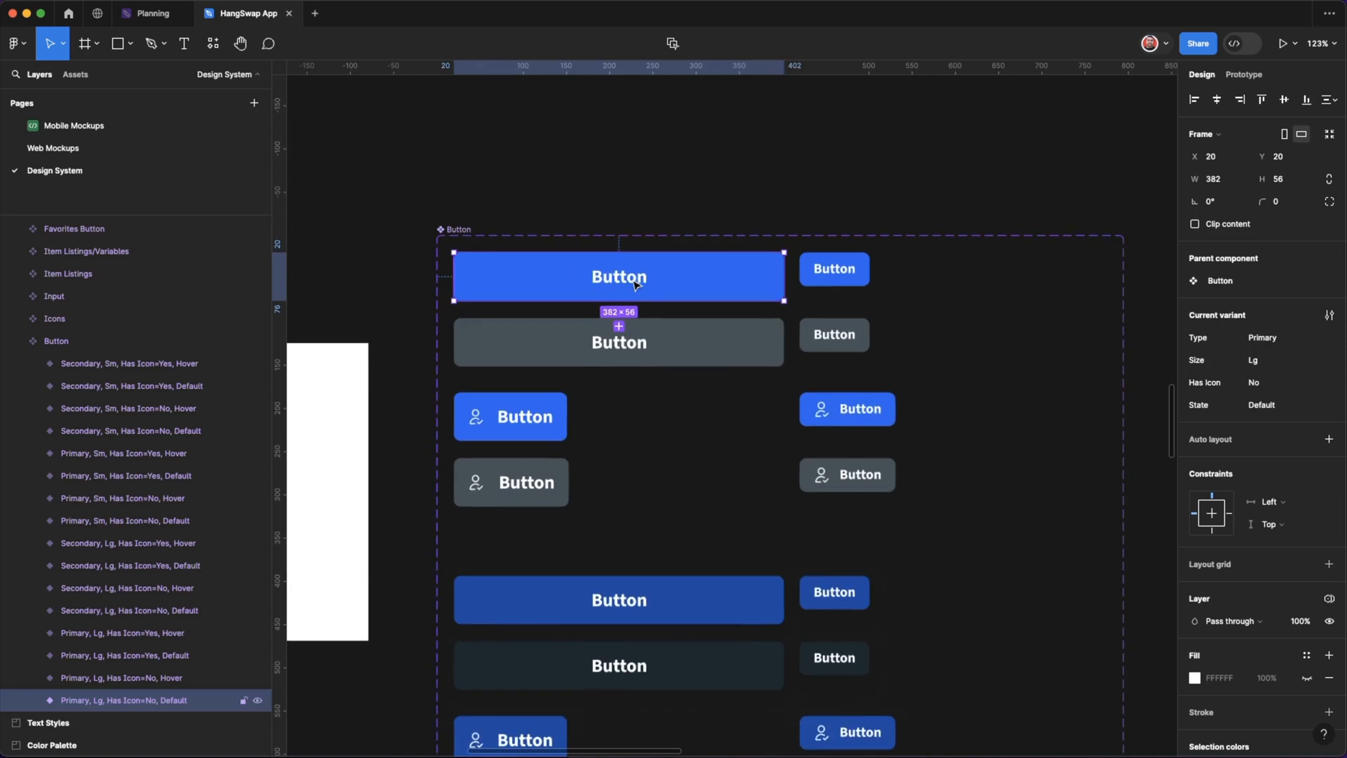
double_click(637, 283)
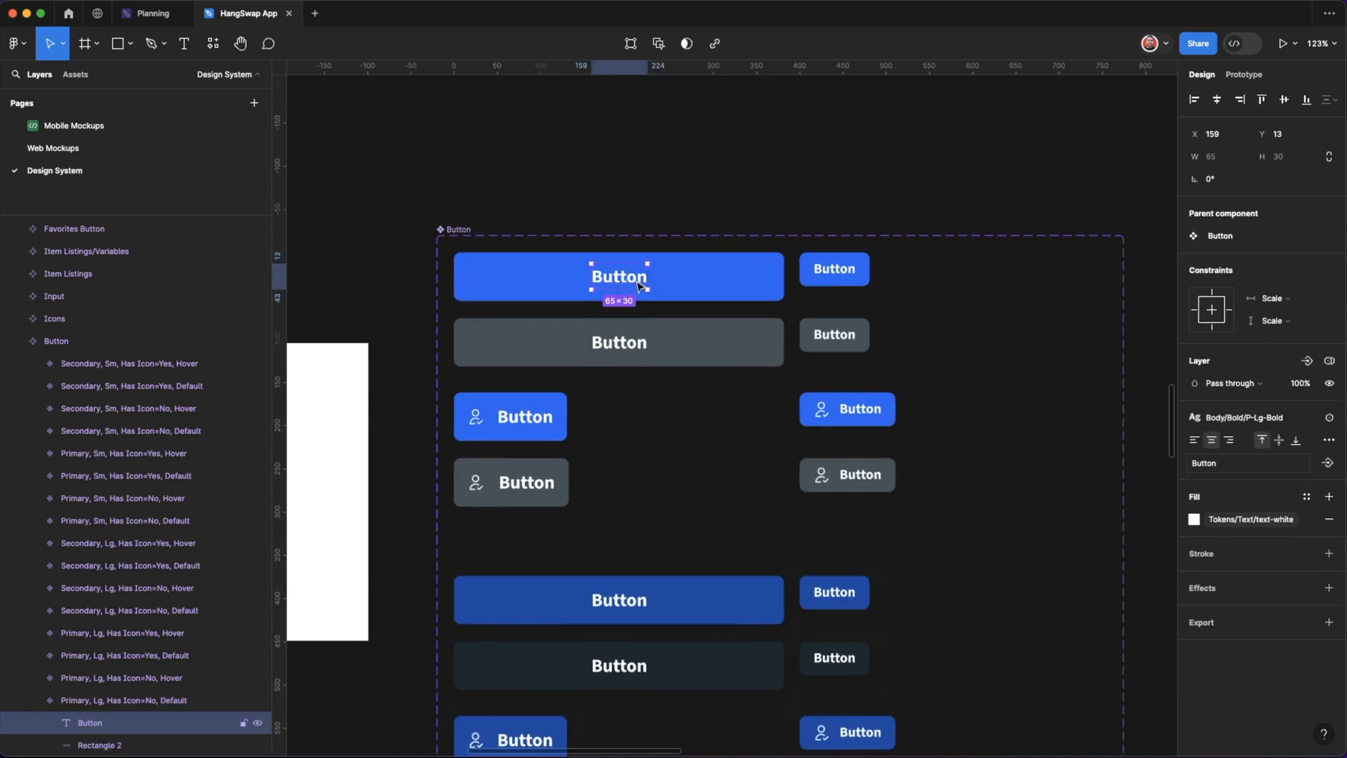
left_click(1217, 428)
left_click(1241, 666)
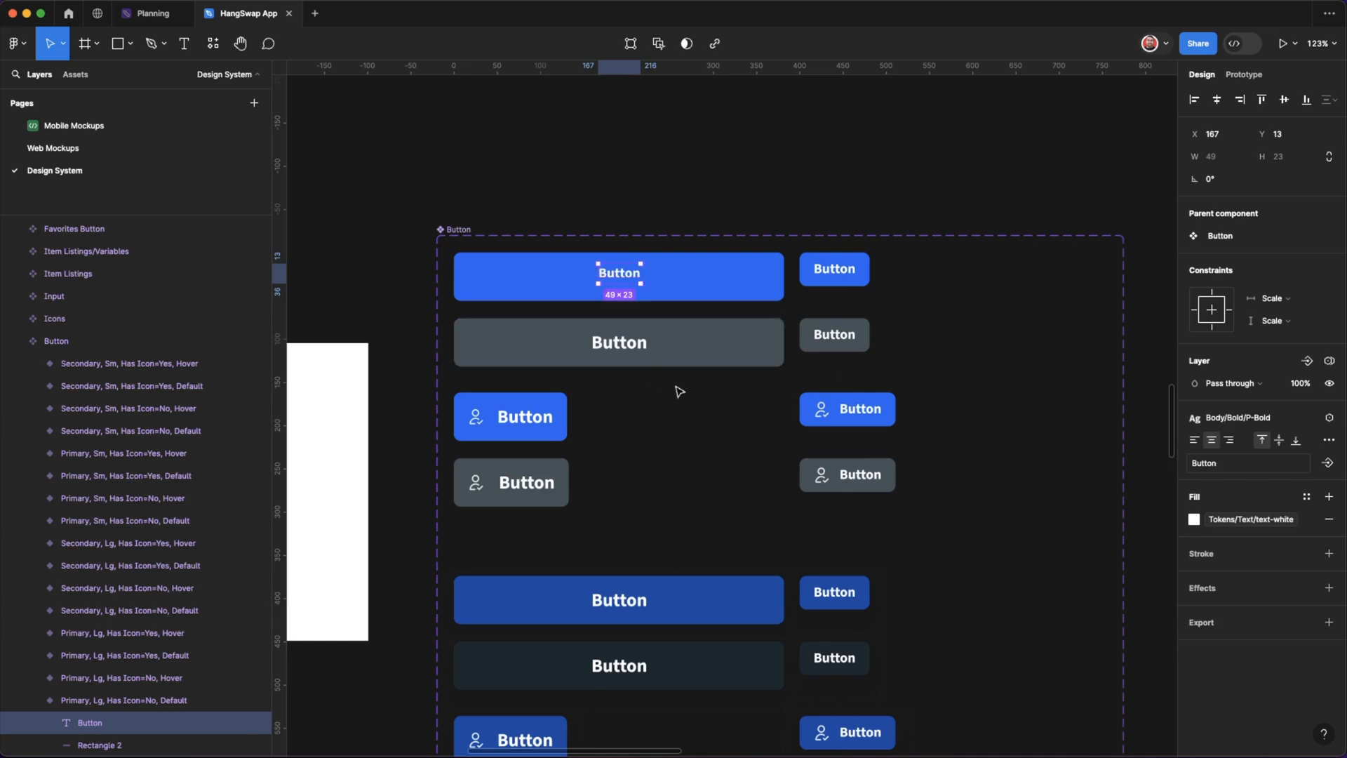
left_click(624, 343)
left_click(619, 274)
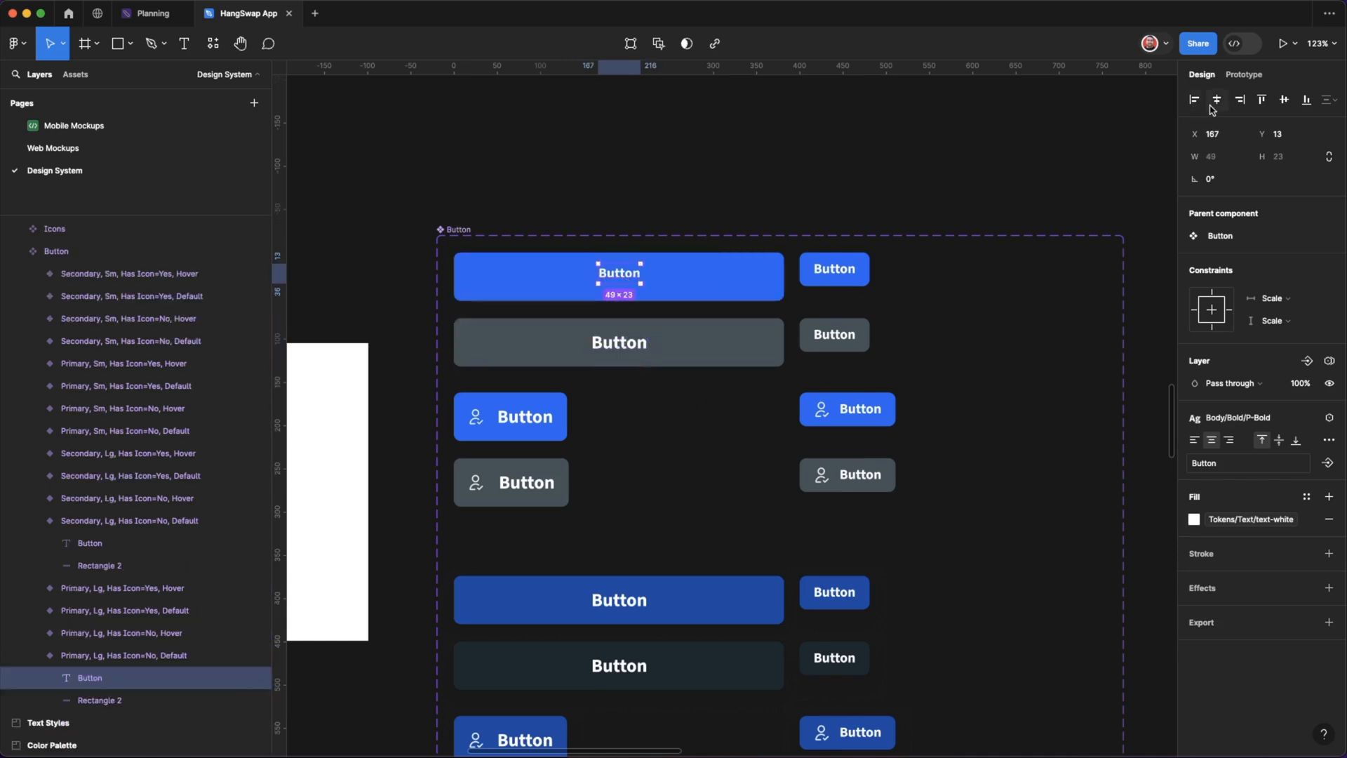
left_click(1284, 99)
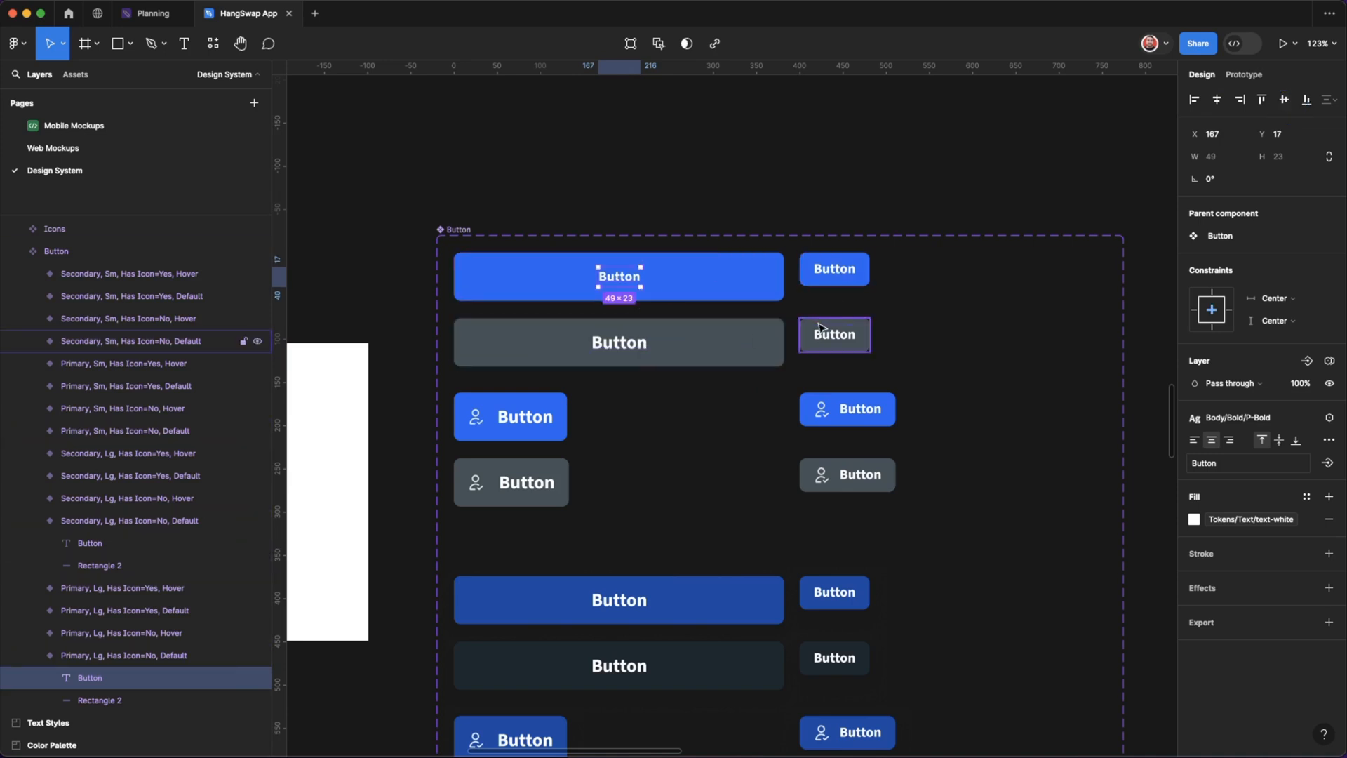
Undo the text style and alignment changes on the single button label and clear the selection.
key("super+z")
key("super+z")
key("super+z")
key("super+z")
key("super+z")
left_click(732, 198)
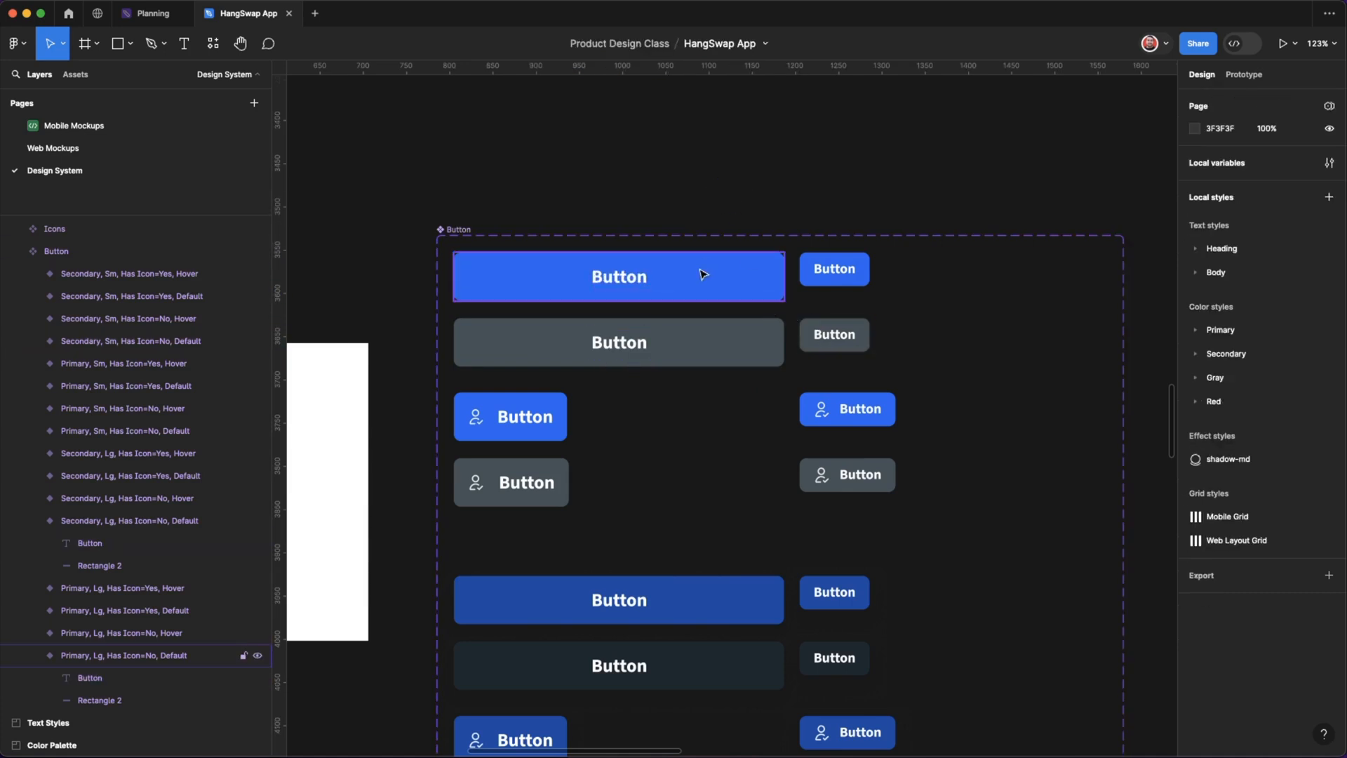
Multi-edit all variants of the Button component set, starting from the large primary default one, and select their text labels.
left_click(670, 290)
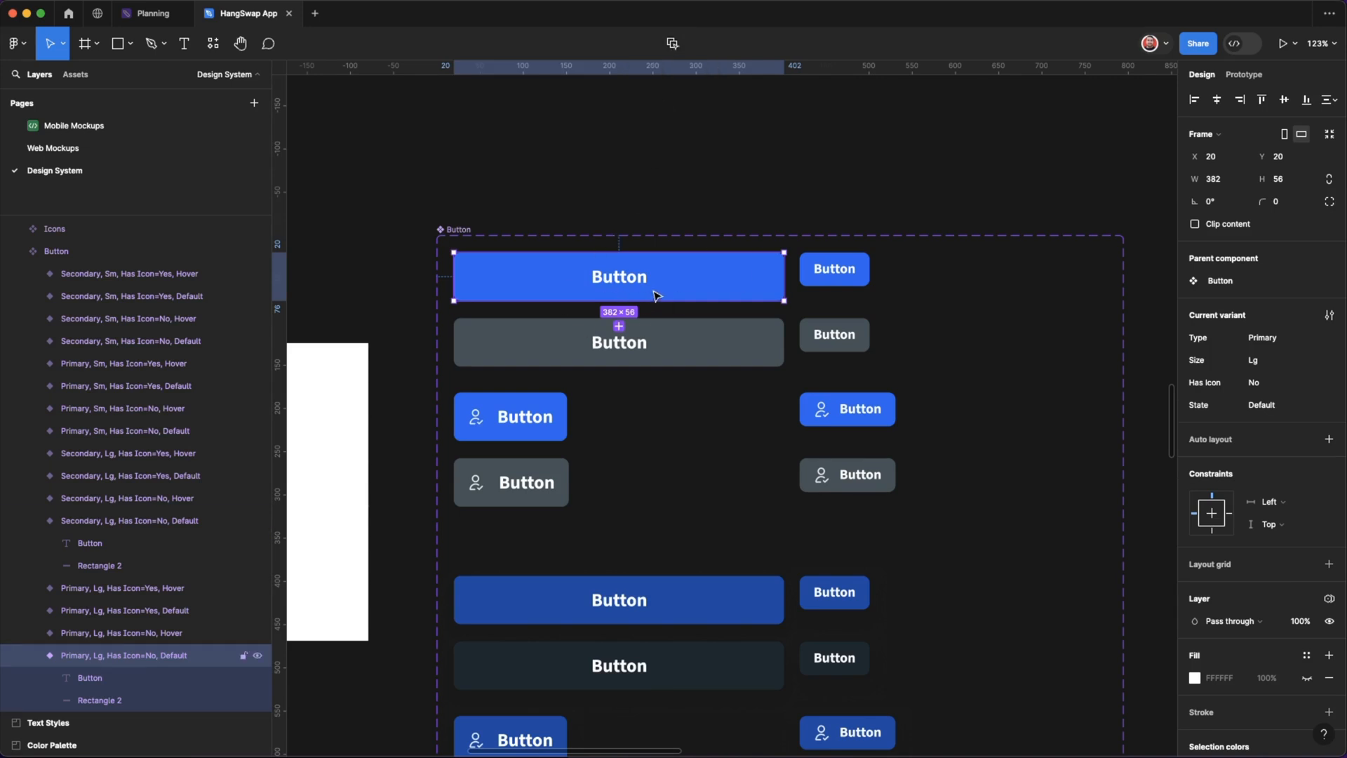
key("q")
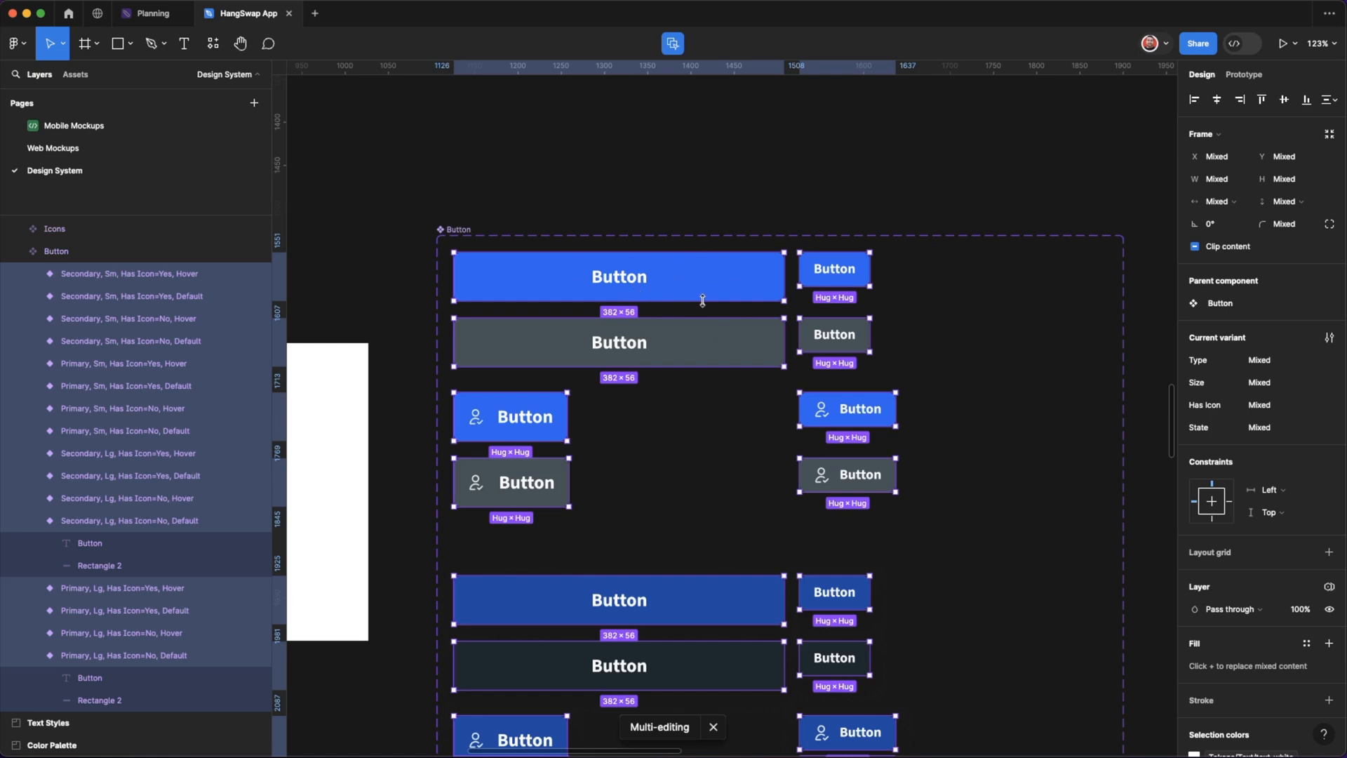
double_click(637, 284)
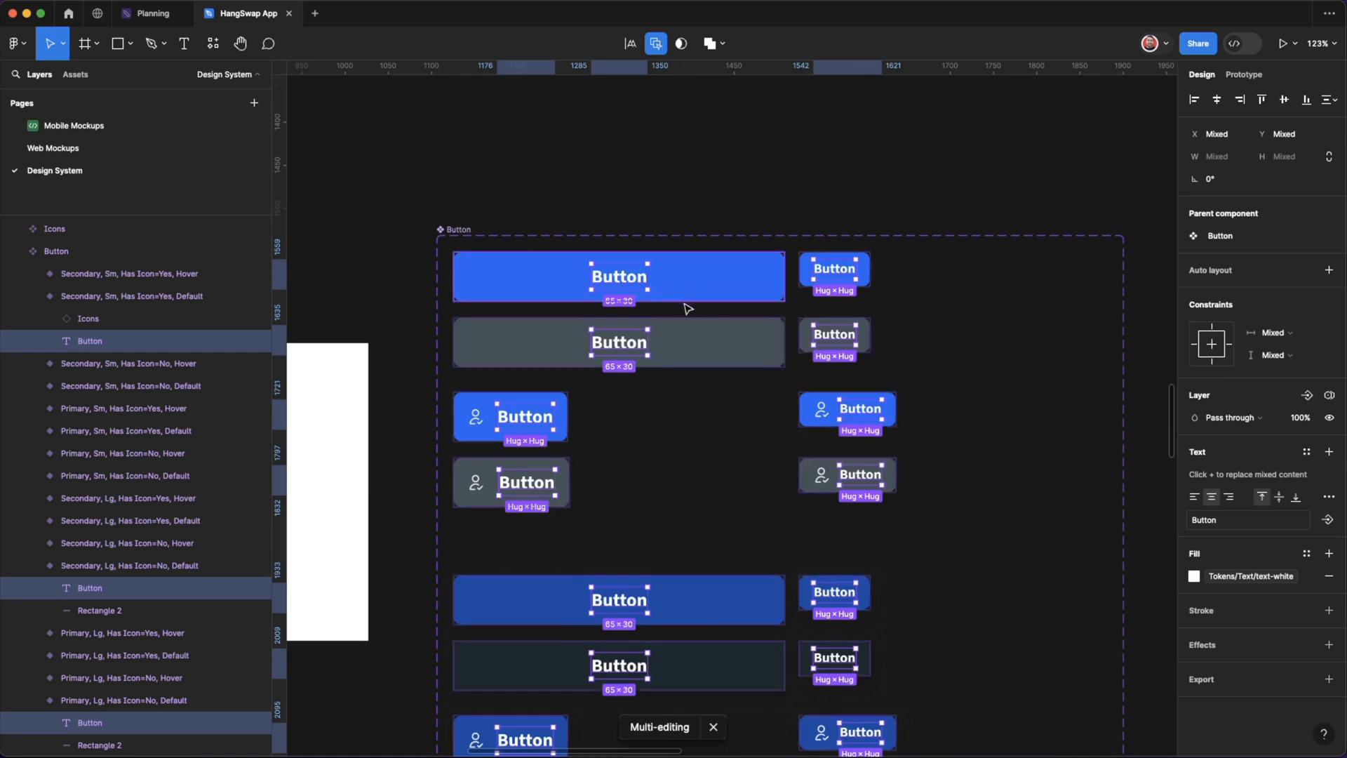
Apply the Body/Bold/P-Bold text style to all selected button labels.
left_click(1309, 455)
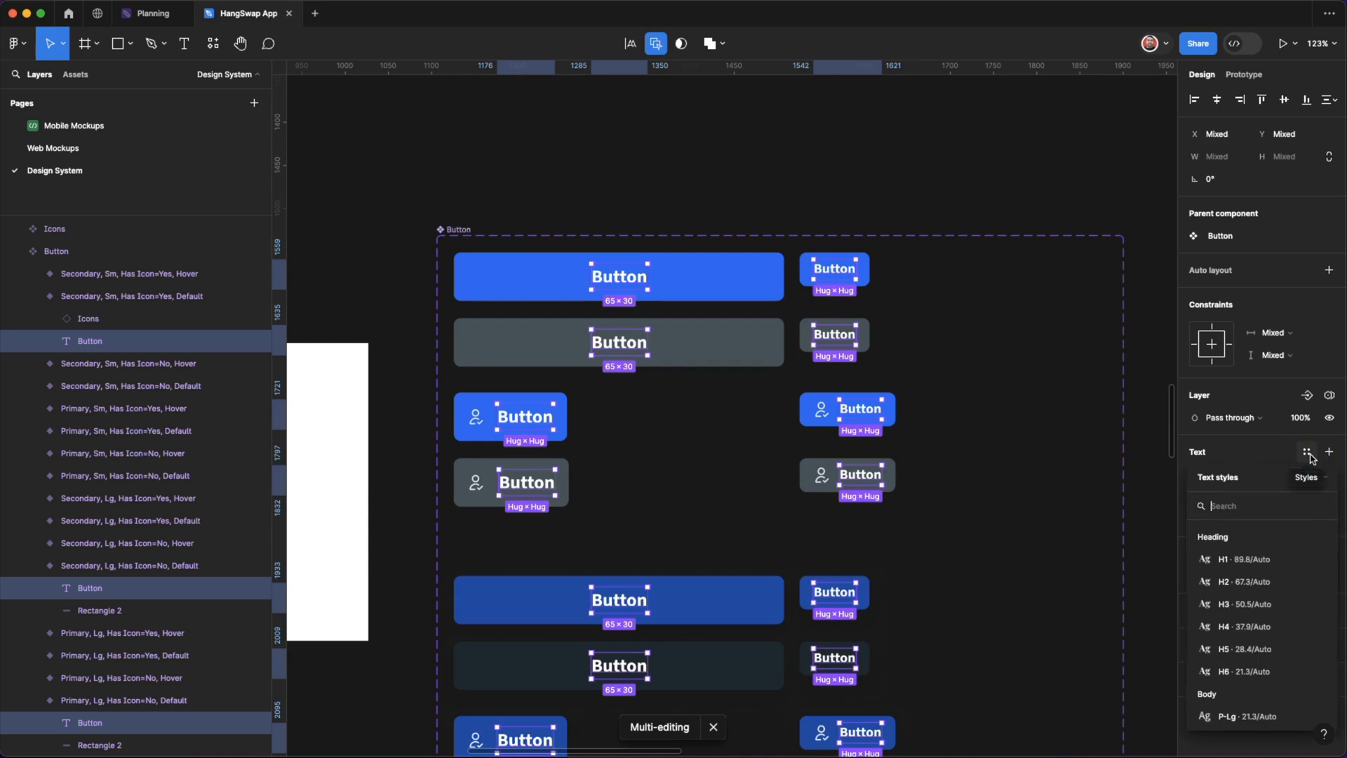
scroll(1252, 671, "down", 2)
scroll(1249, 702, "down", 2)
left_click(1247, 701)
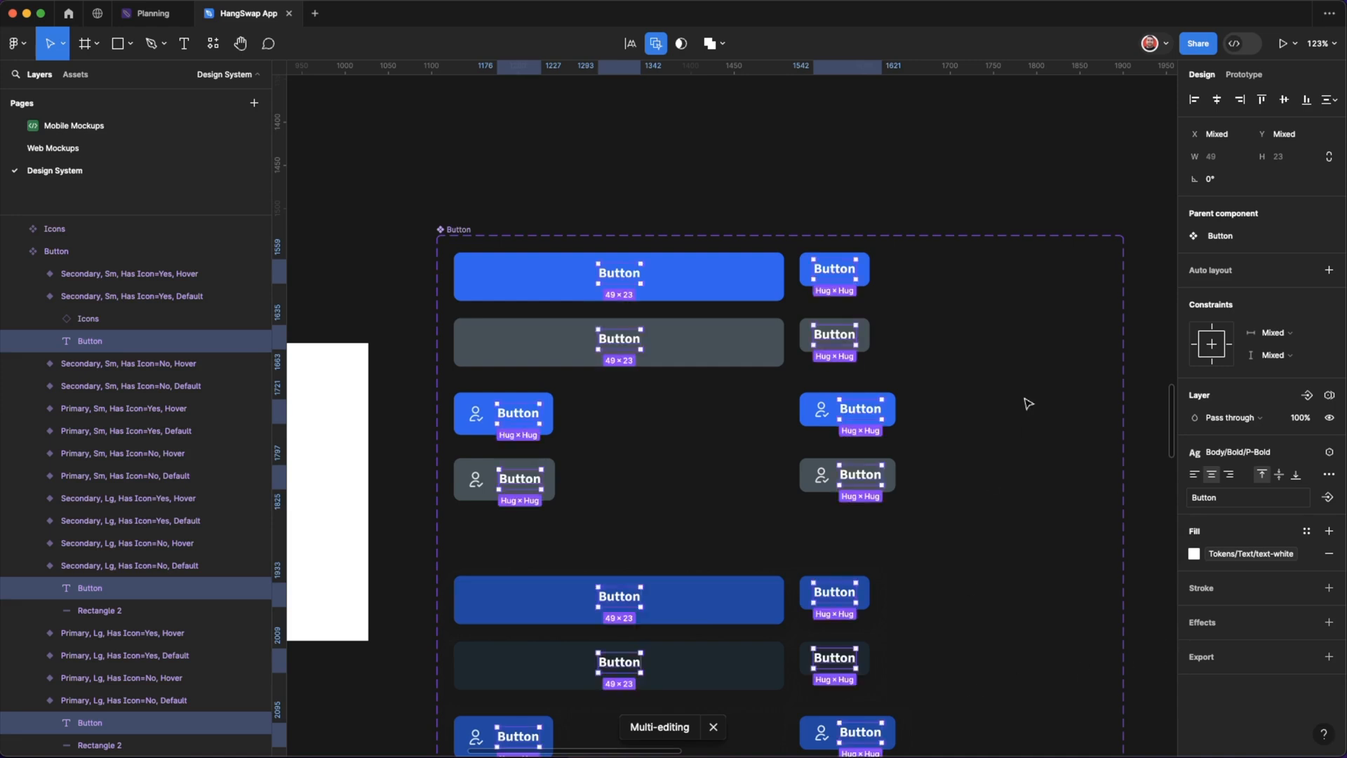
Center all selected button labels vertically within their Button variants.
left_click(1285, 100)
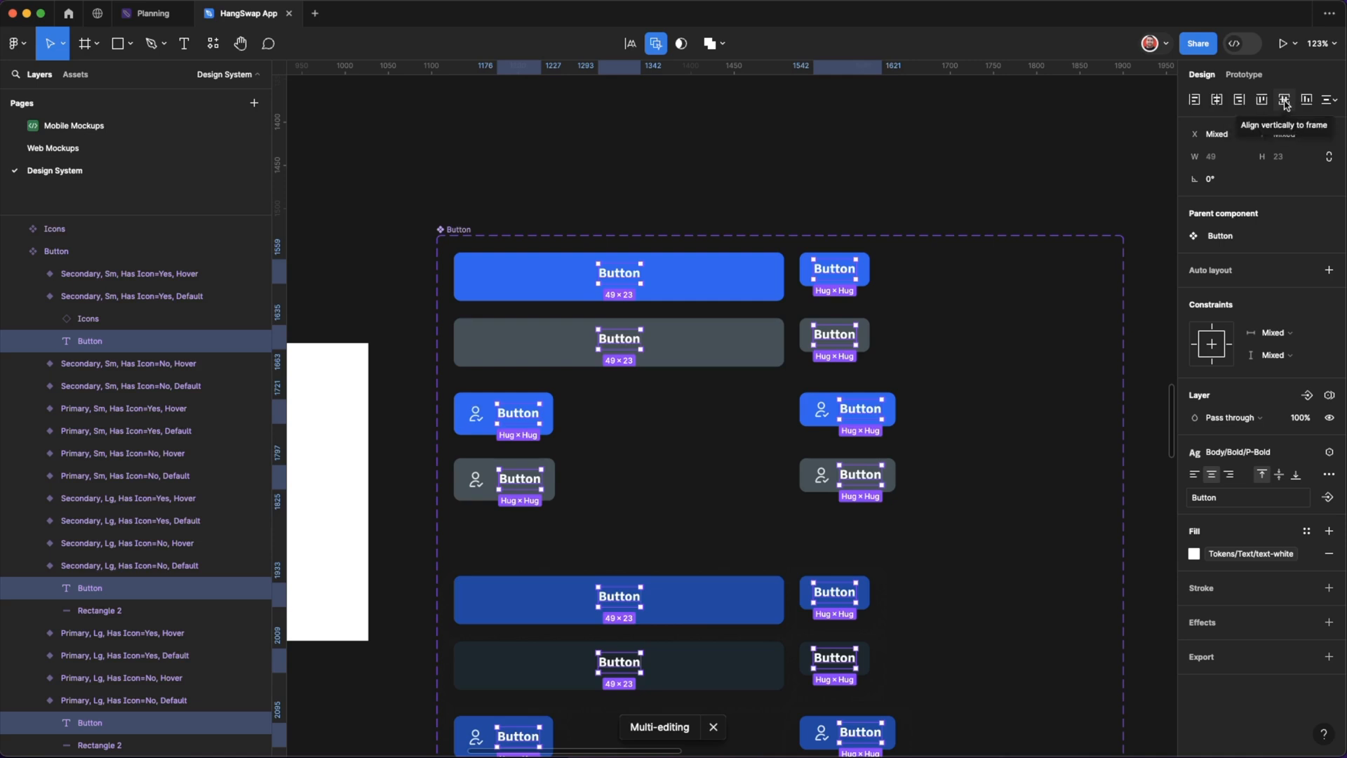
left_click(1285, 99)
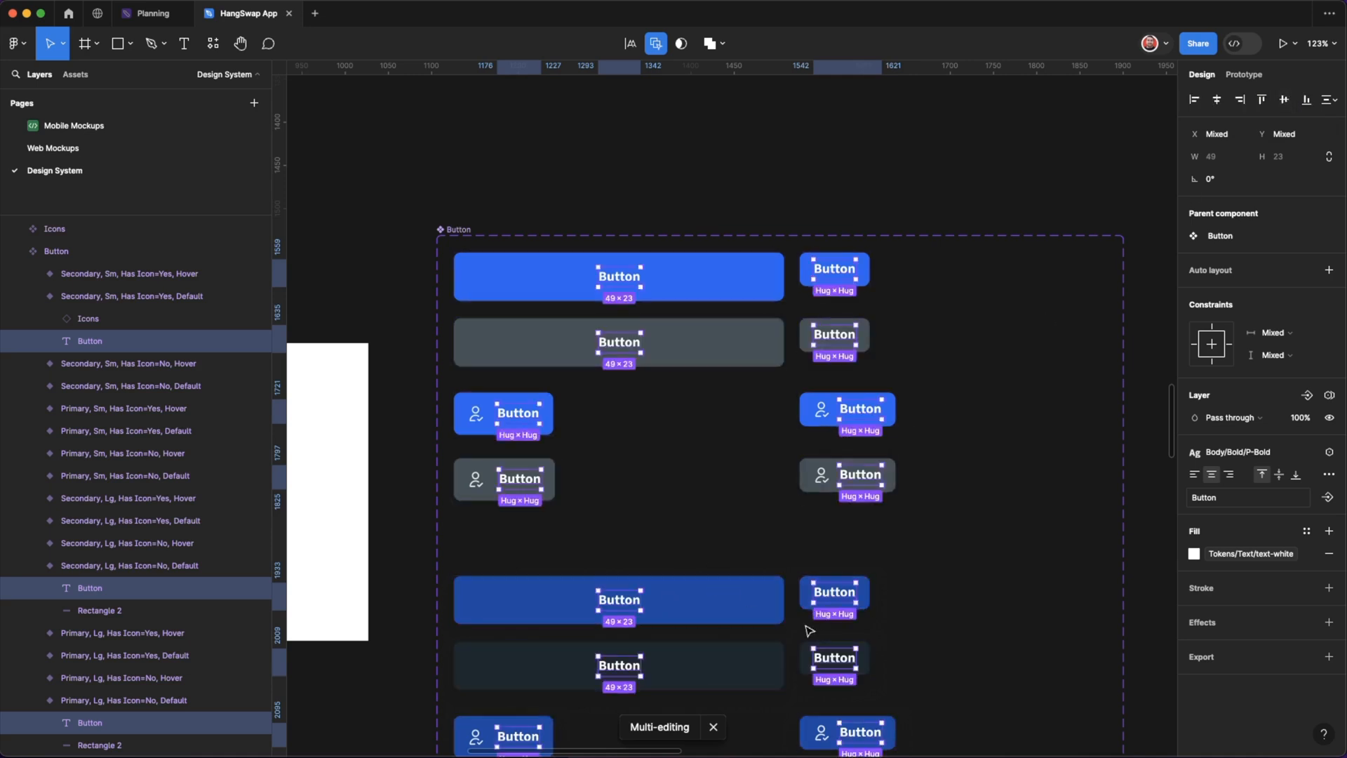
scroll(684, 563, "down", 3)
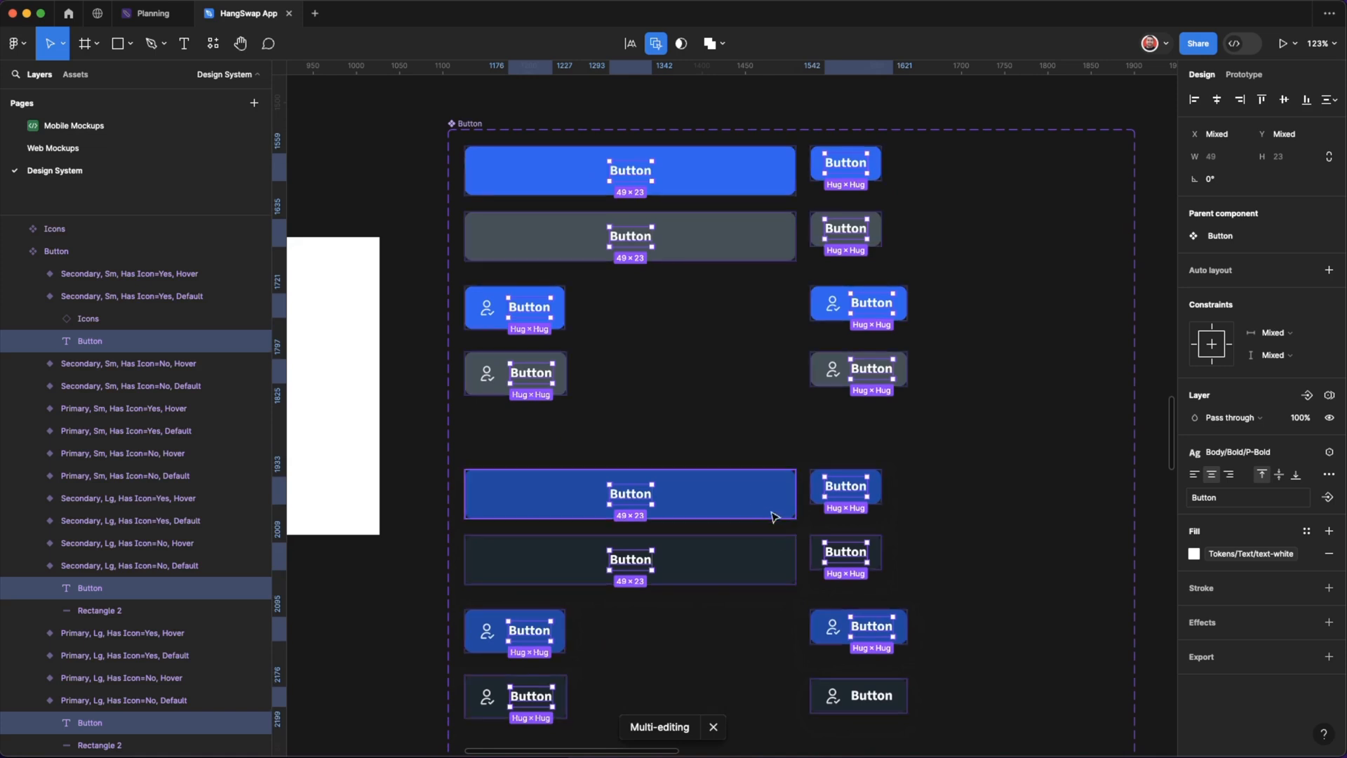
scroll(784, 550, "down", 2)
scroll(786, 553, "up", 3)
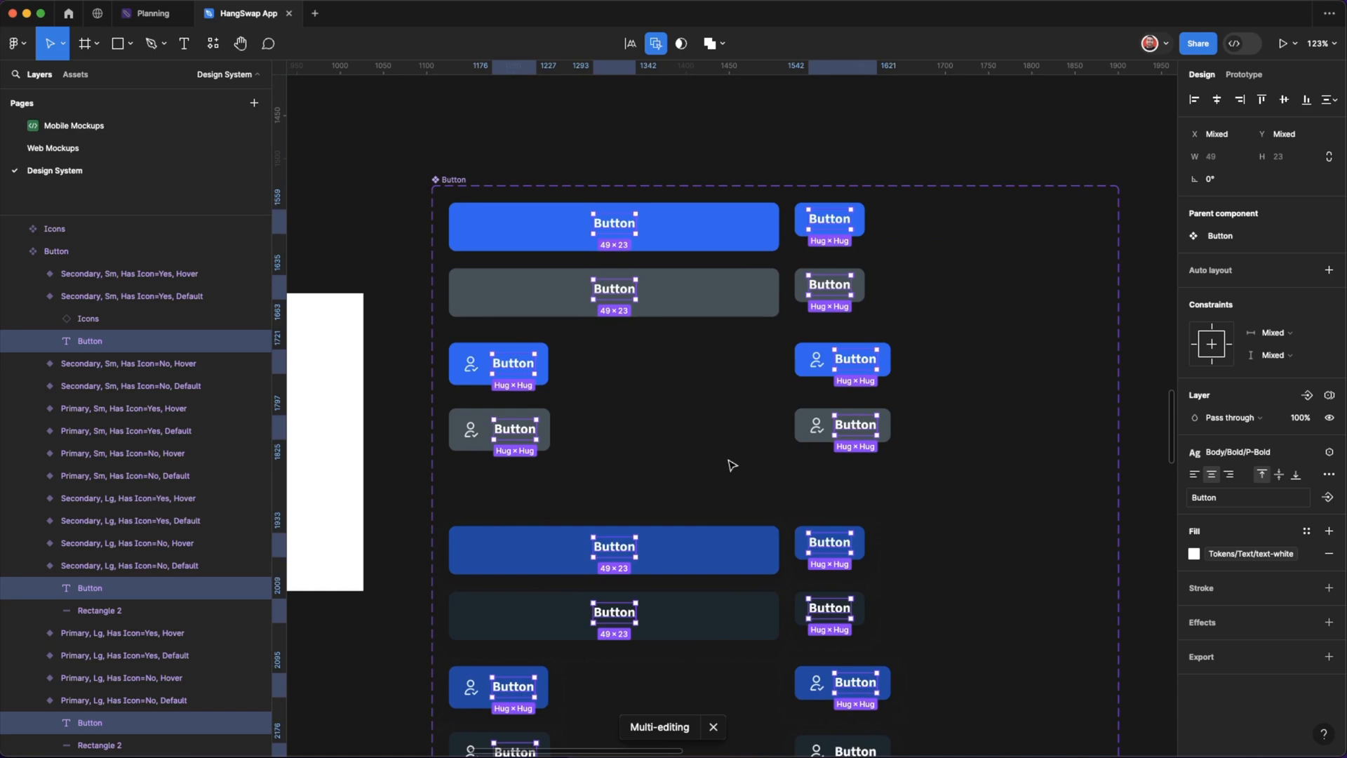
Undo the text style and alignment changes on all button labels and exit multi-editing.
key("super+z")
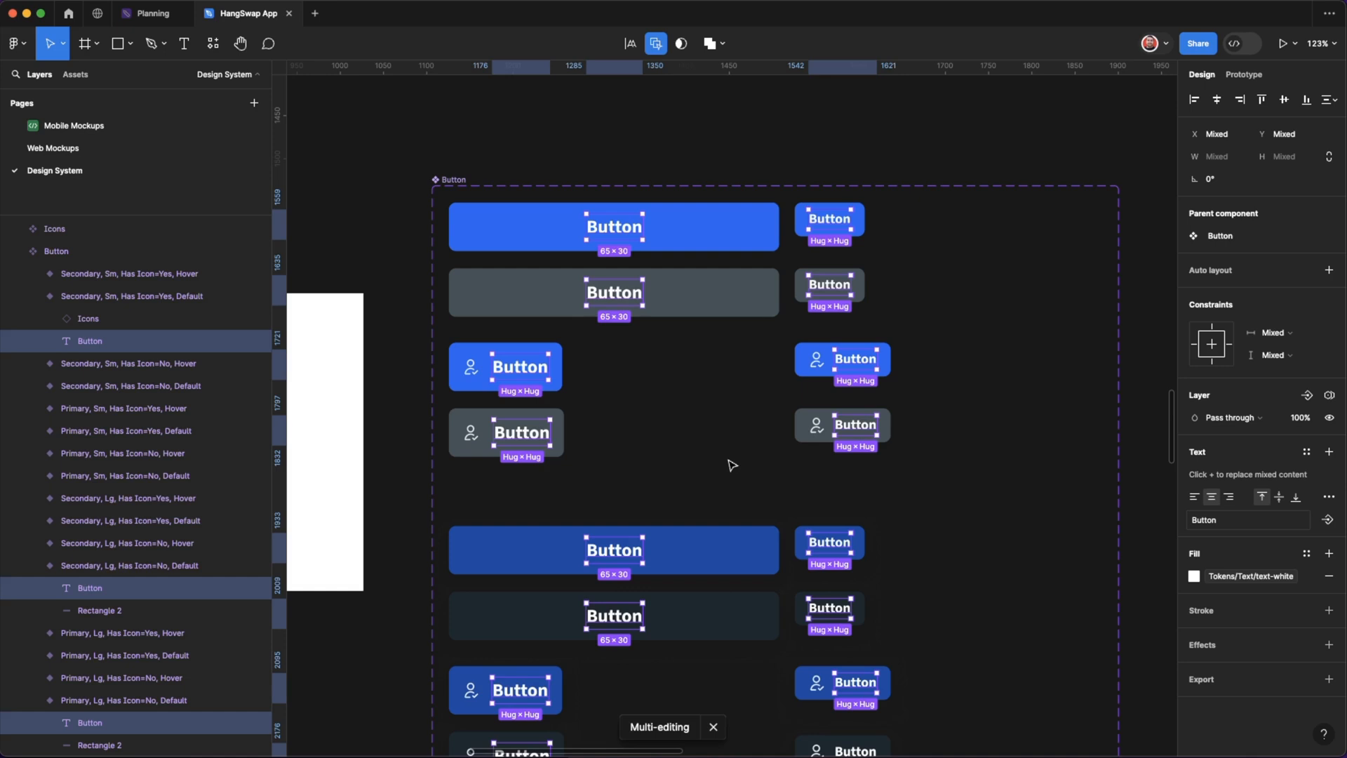
left_click(698, 376)
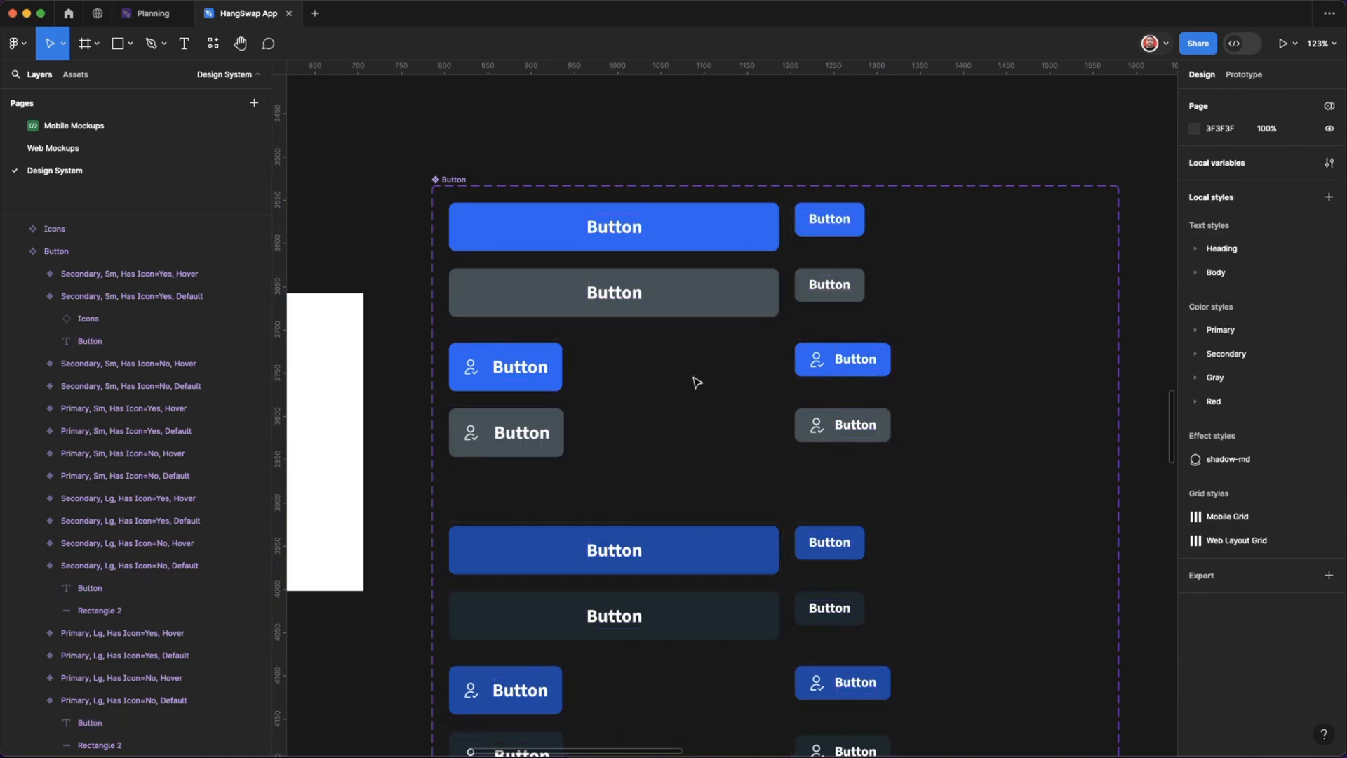
Multi-edit the Input component set in the component library and select all of its variants.
double_click(472, 374)
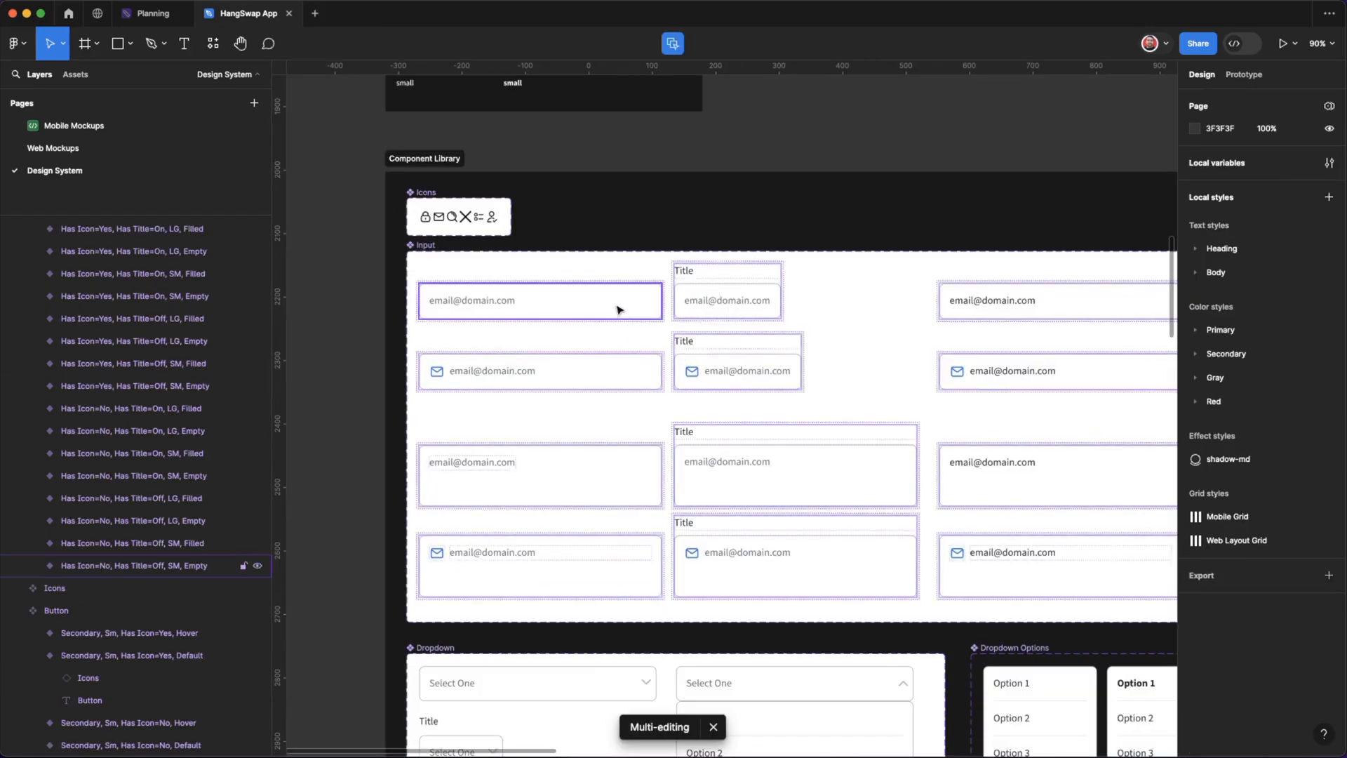
key("super+a")
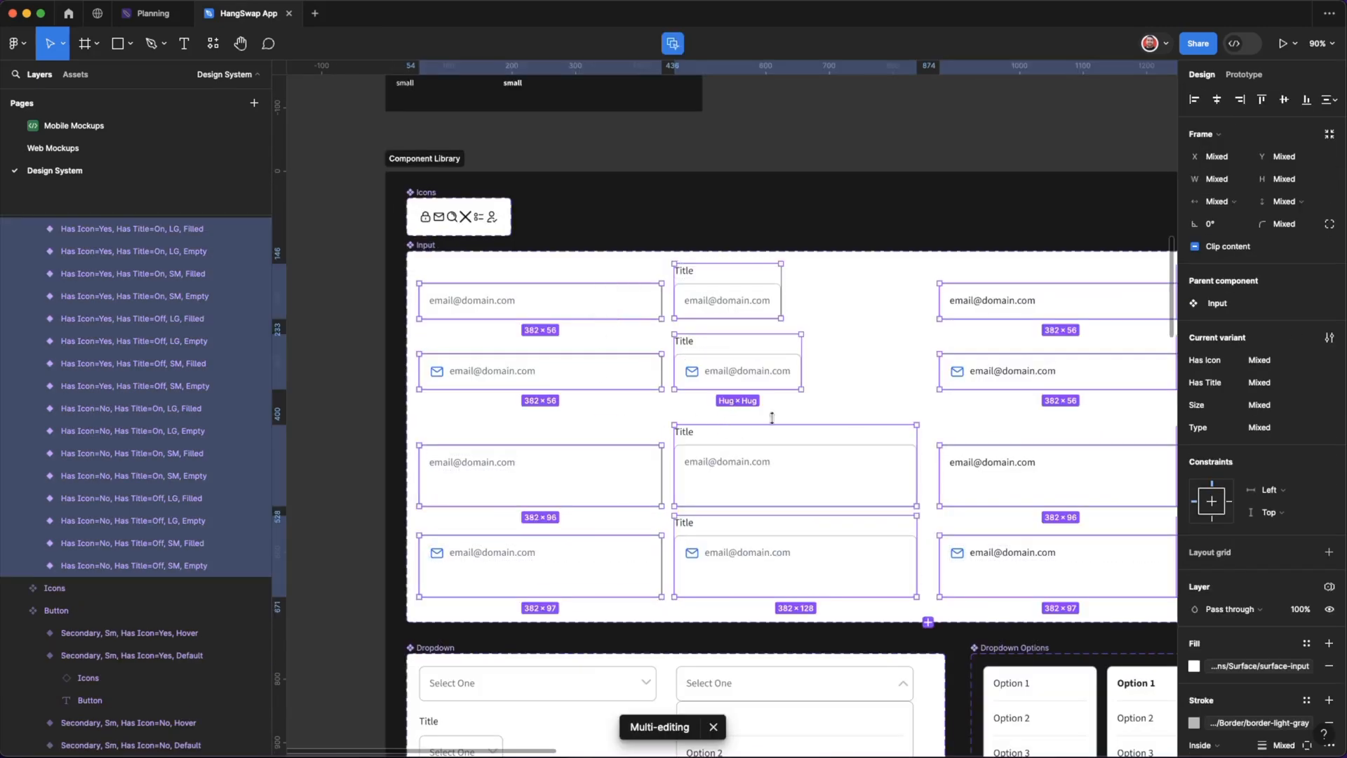
scroll(831, 351, "right", 5)
scroll(831, 351, "down", 1)
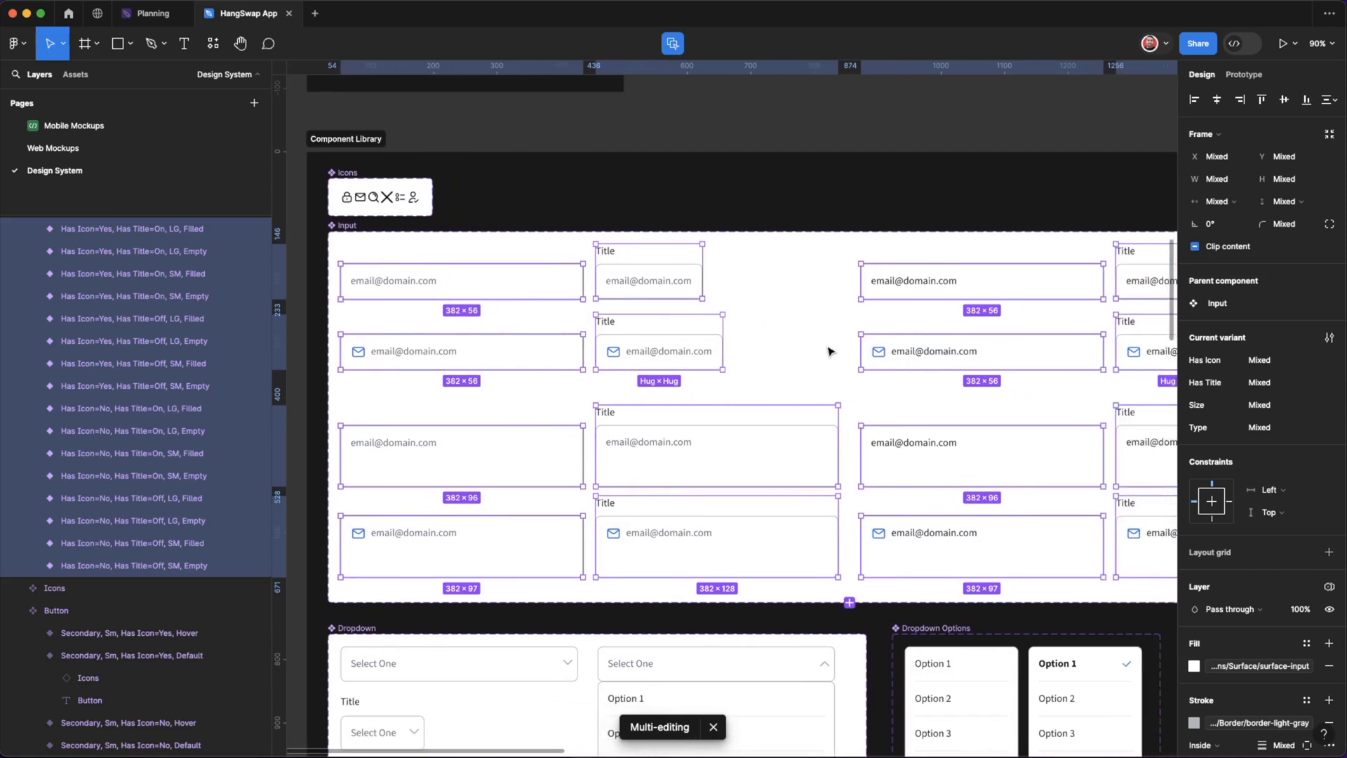
Apply the Tokens/Border/border-gray stroke color to all selected Input variants and clear the selection.
left_click(1194, 723)
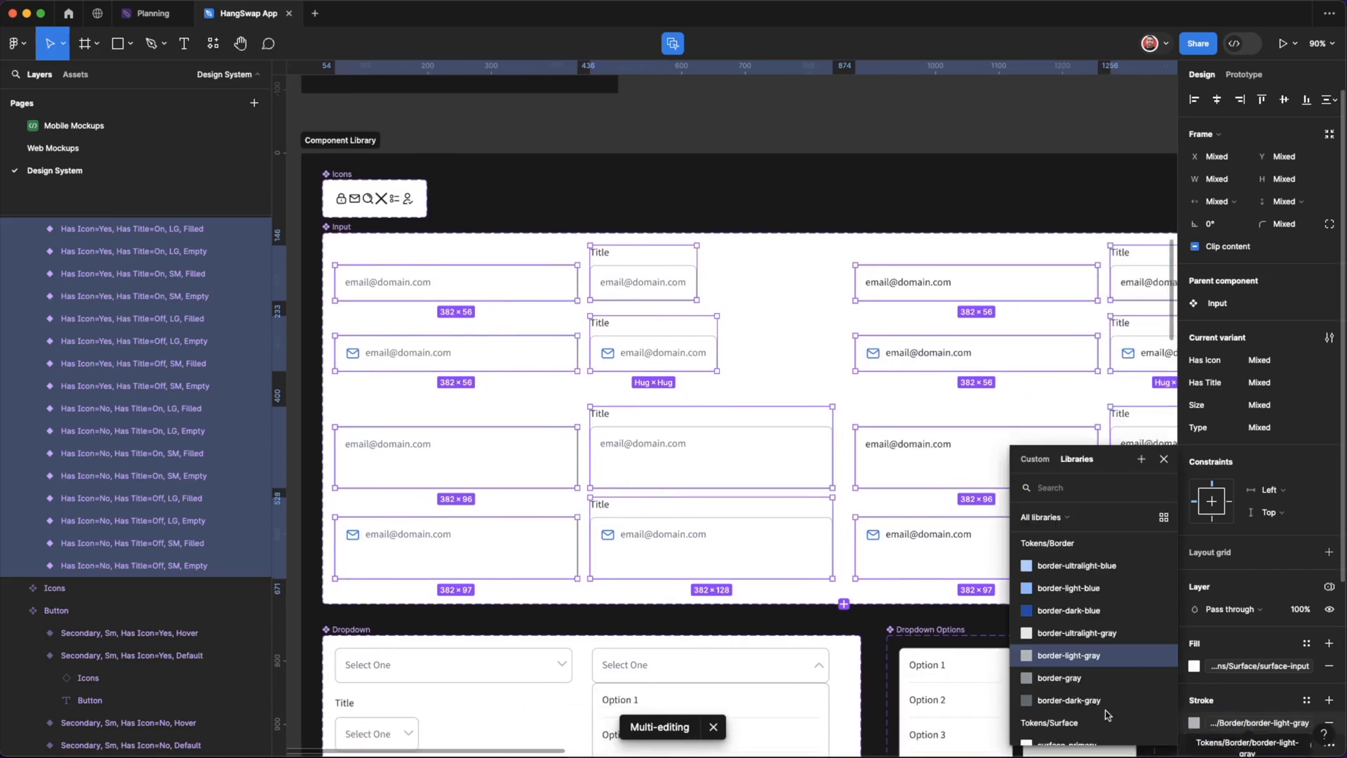
left_click(1060, 678)
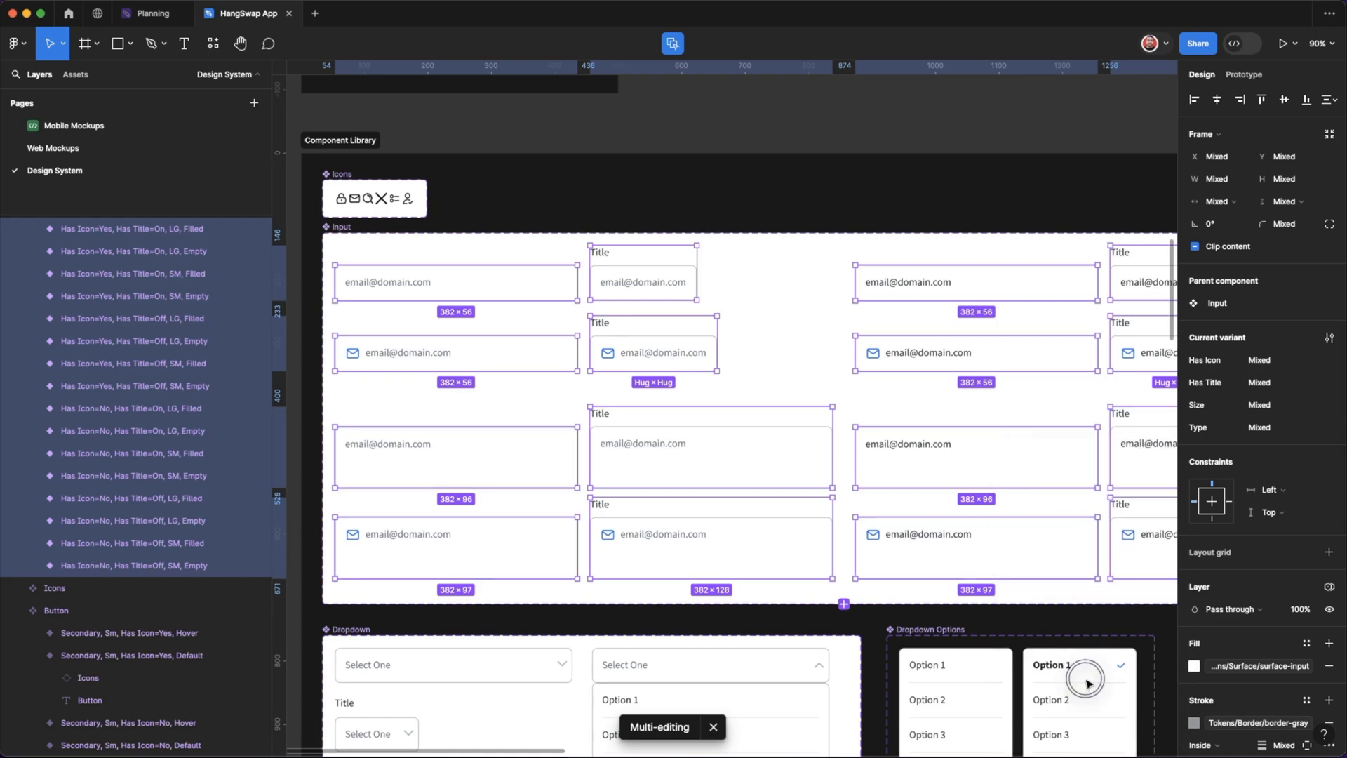
key("Escape")
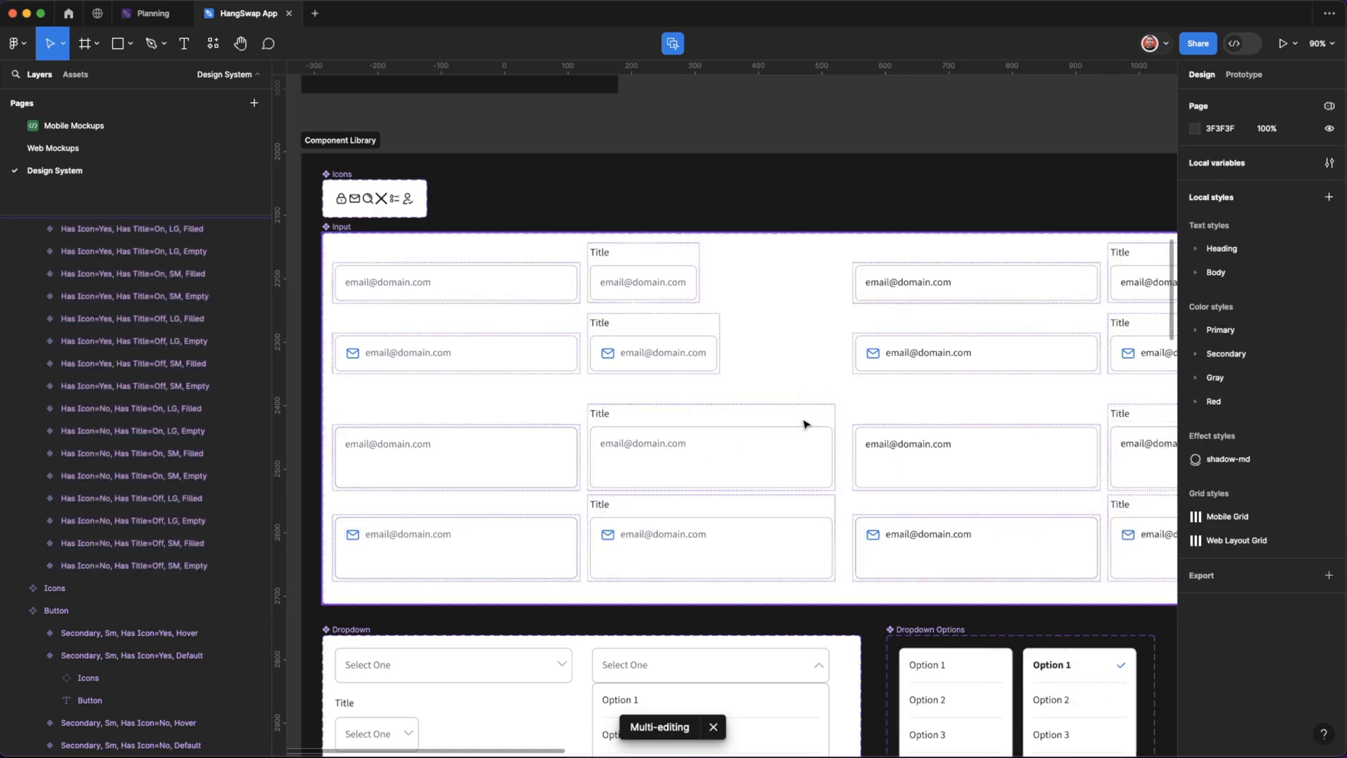
Undo the stroke color change on the Input variants and leave multi-editing.
key("super+z")
key("super+z")
key("Escape")
Examine the Input component's variants and their field frames in the component library.
scroll(806, 423, "right", 1)
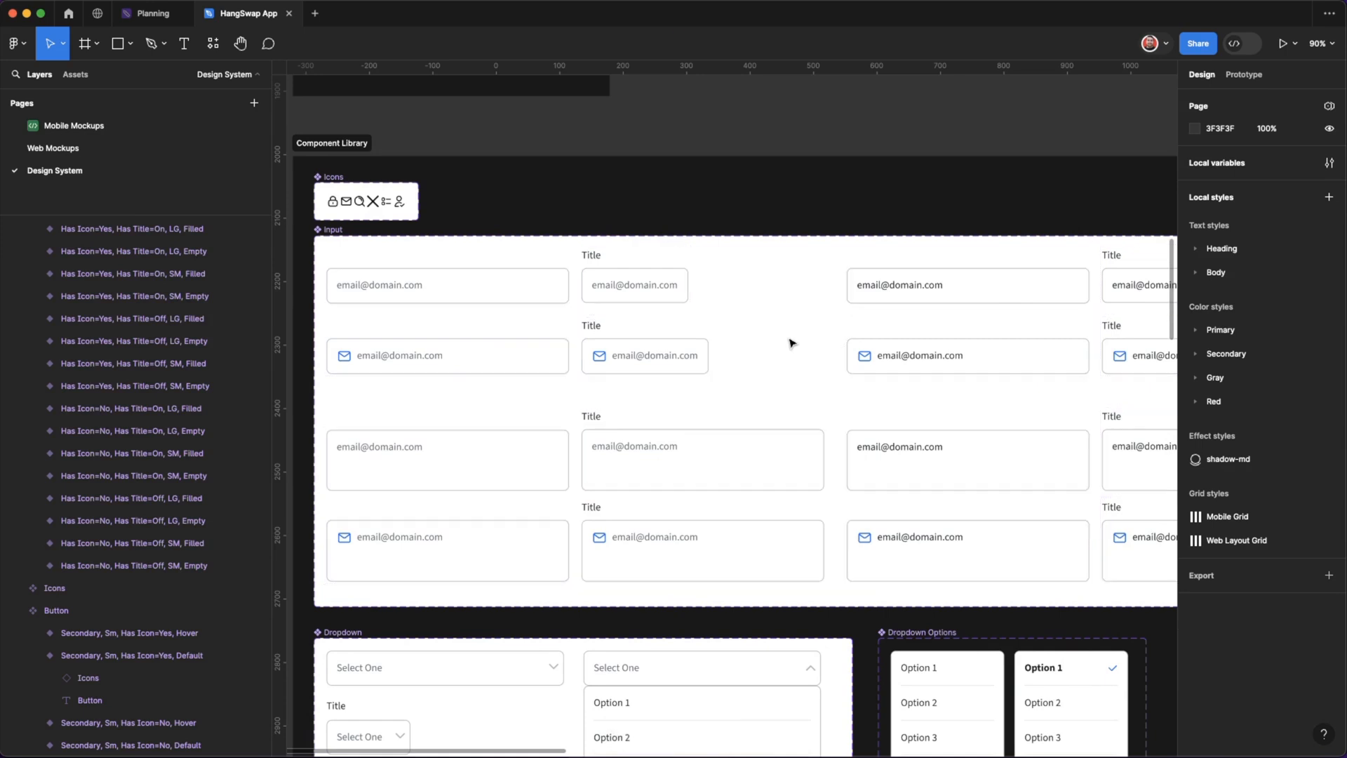
scroll(791, 343, "down", 2)
scroll(792, 343, "left", 2)
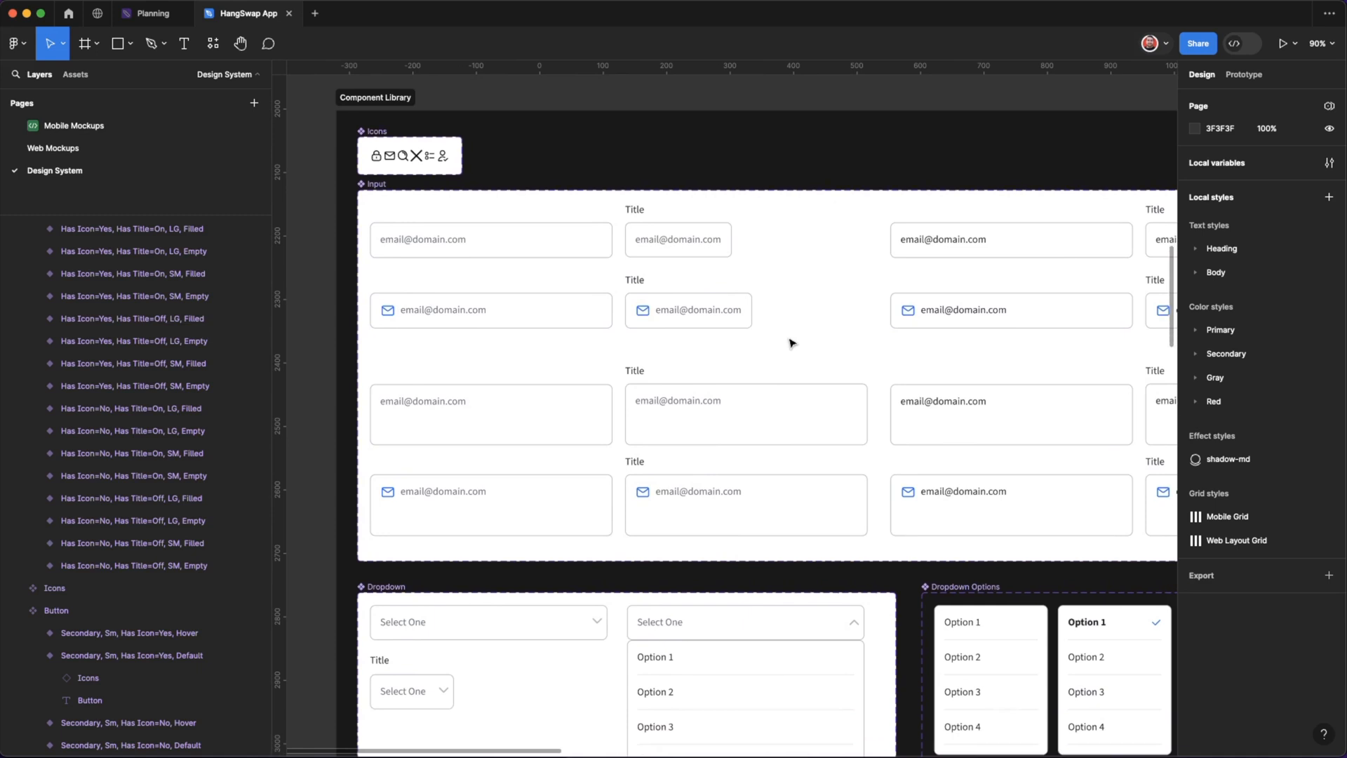
scroll(792, 342, "down", 3)
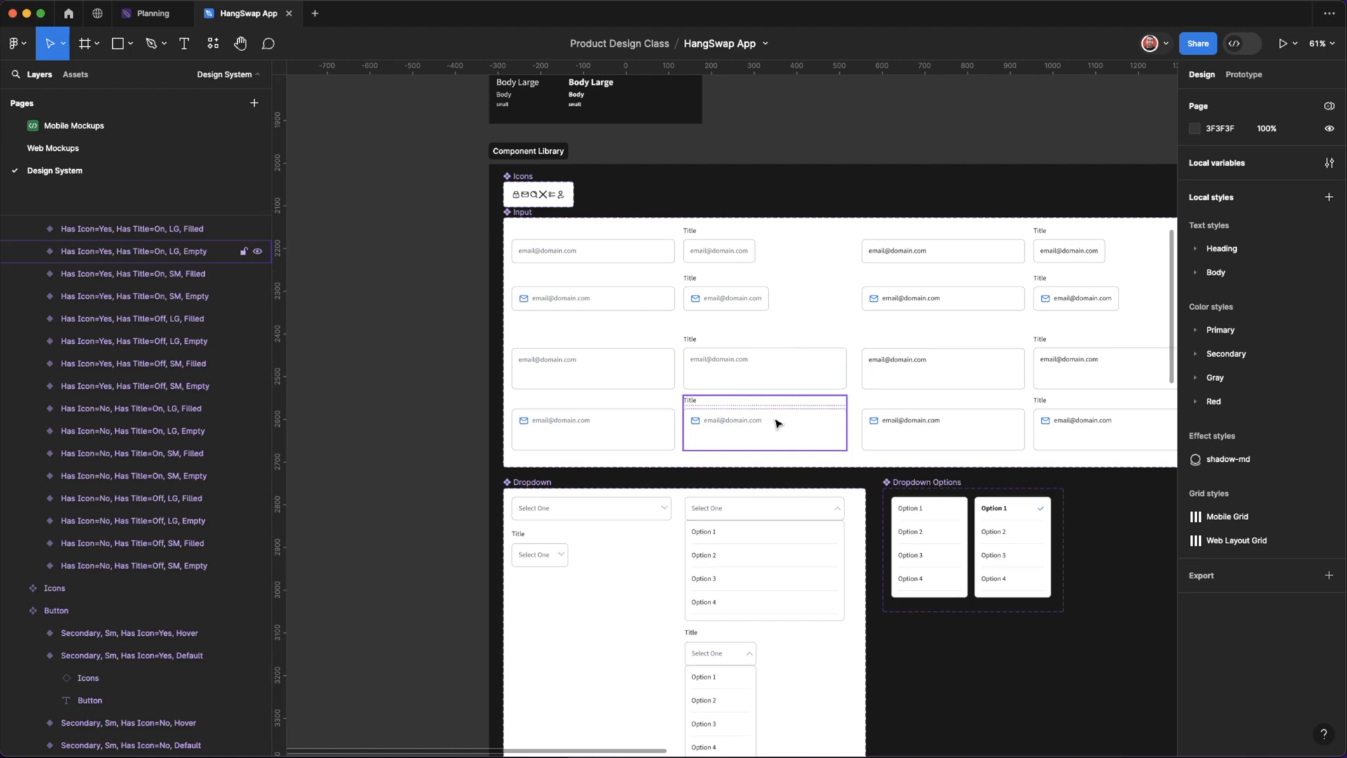
scroll(777, 424, "right", 1)
scroll(851, 382, "up", 5)
scroll(851, 381, "left", 1)
double_click(756, 456)
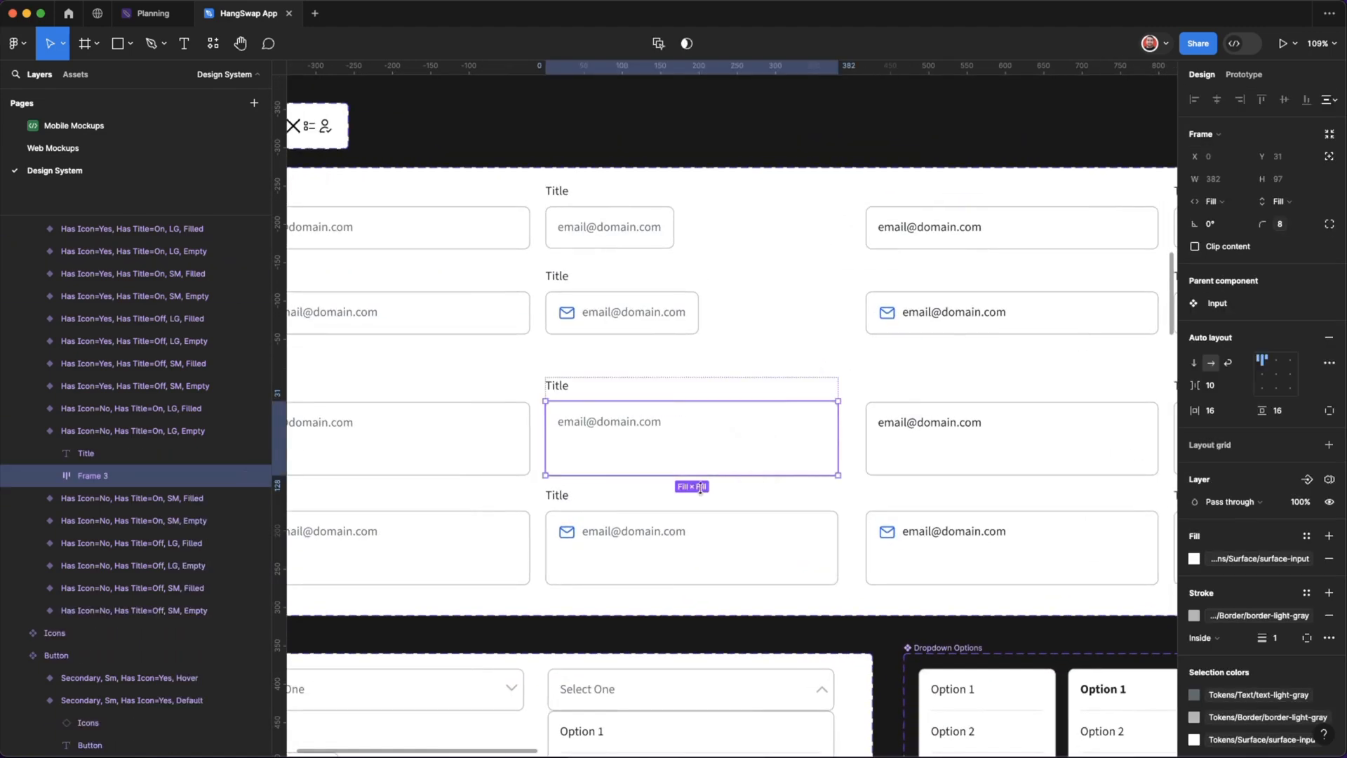
left_click(760, 343)
scroll(782, 426, "left", 2)
scroll(781, 426, "up", 1)
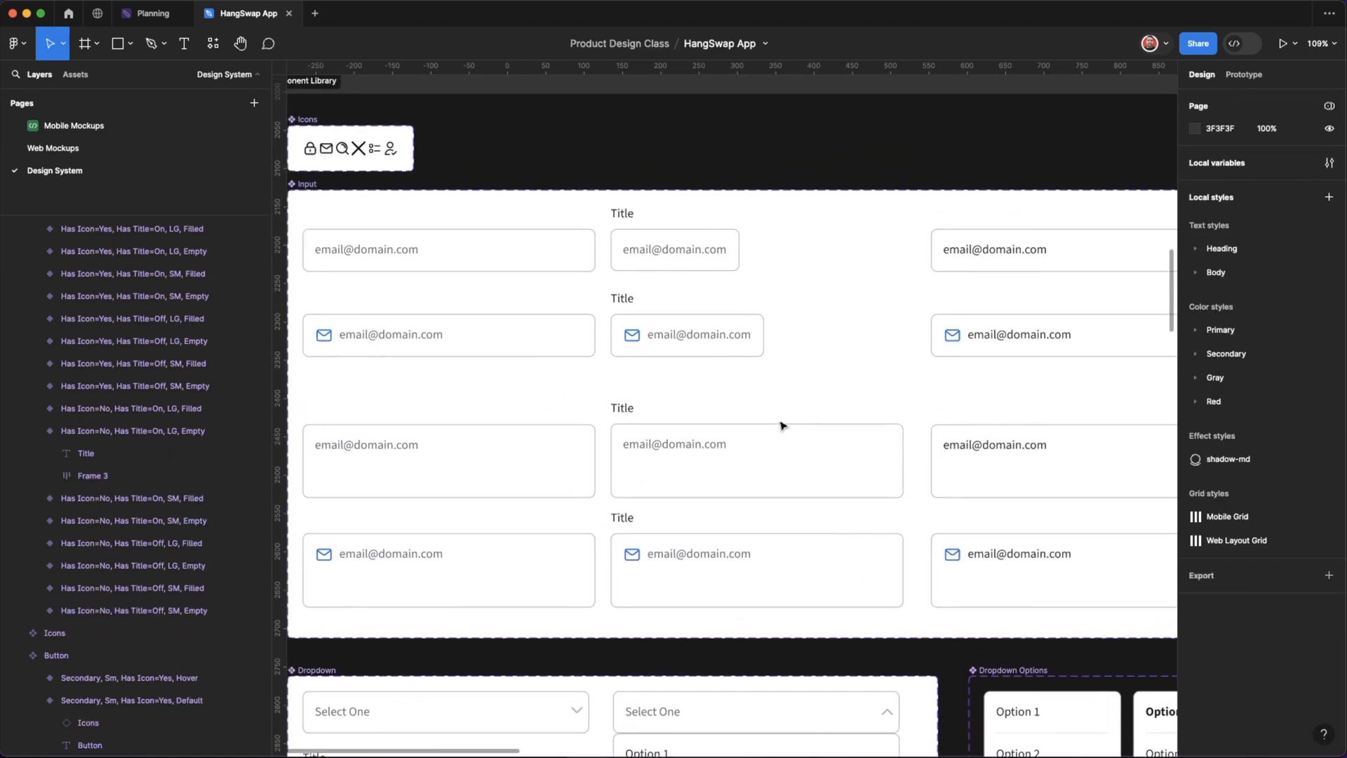
double_click(572, 254)
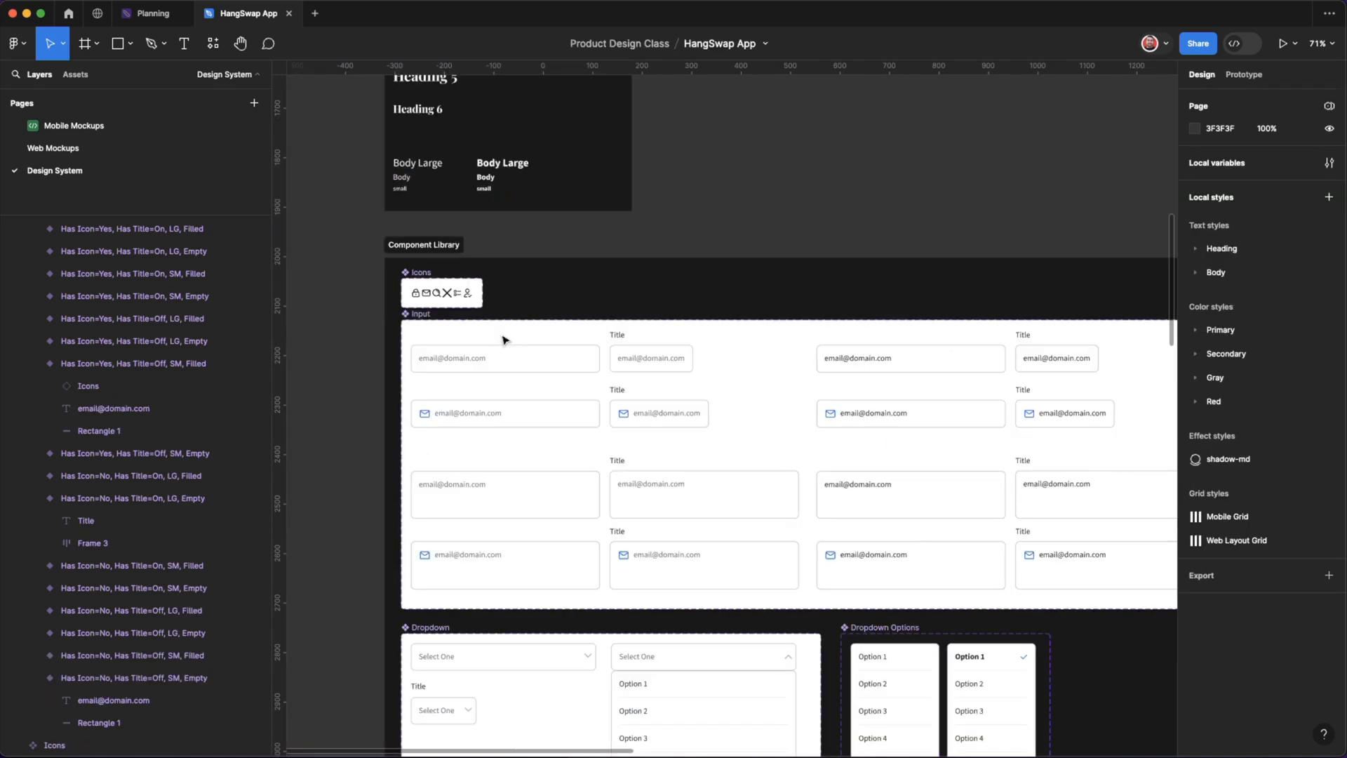
scroll(578, 392, "up", 3)
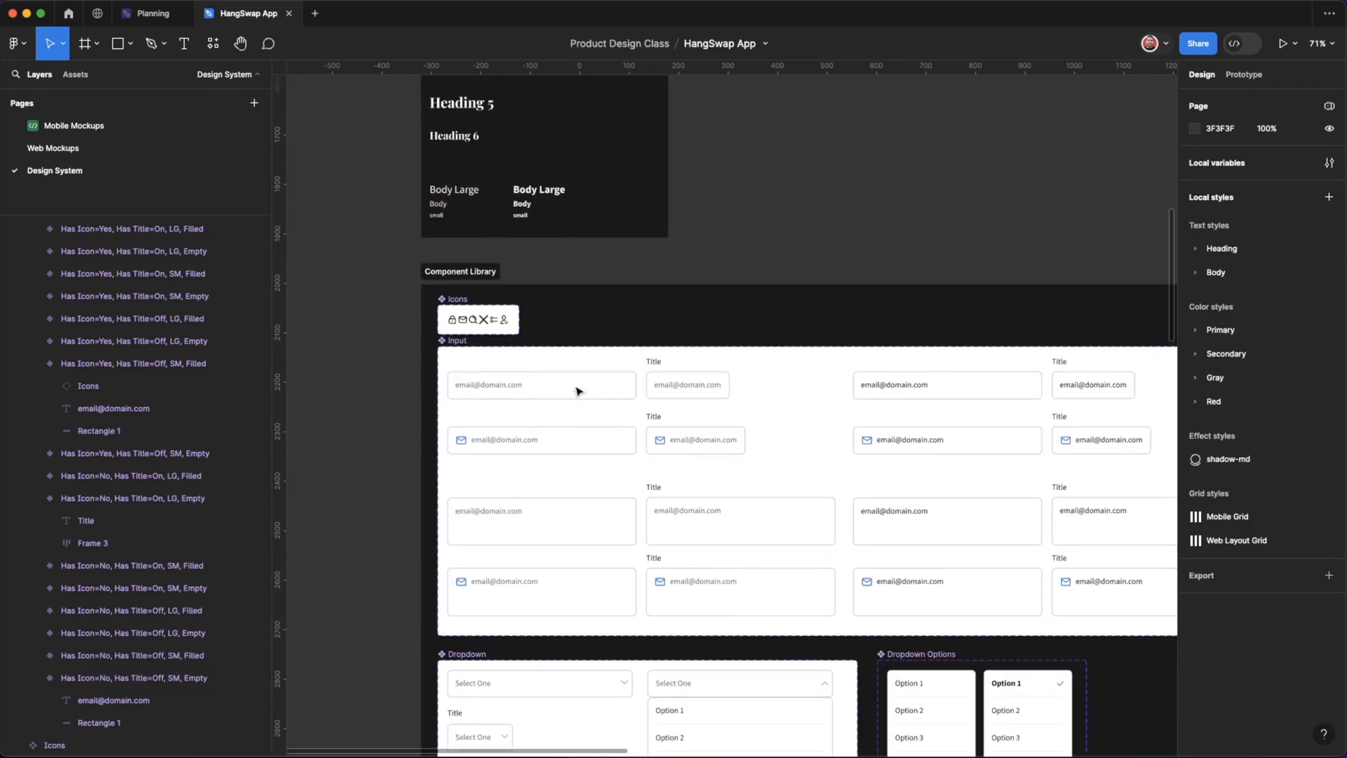
scroll(579, 391, "down", 3)
scroll(579, 391, "right", 2)
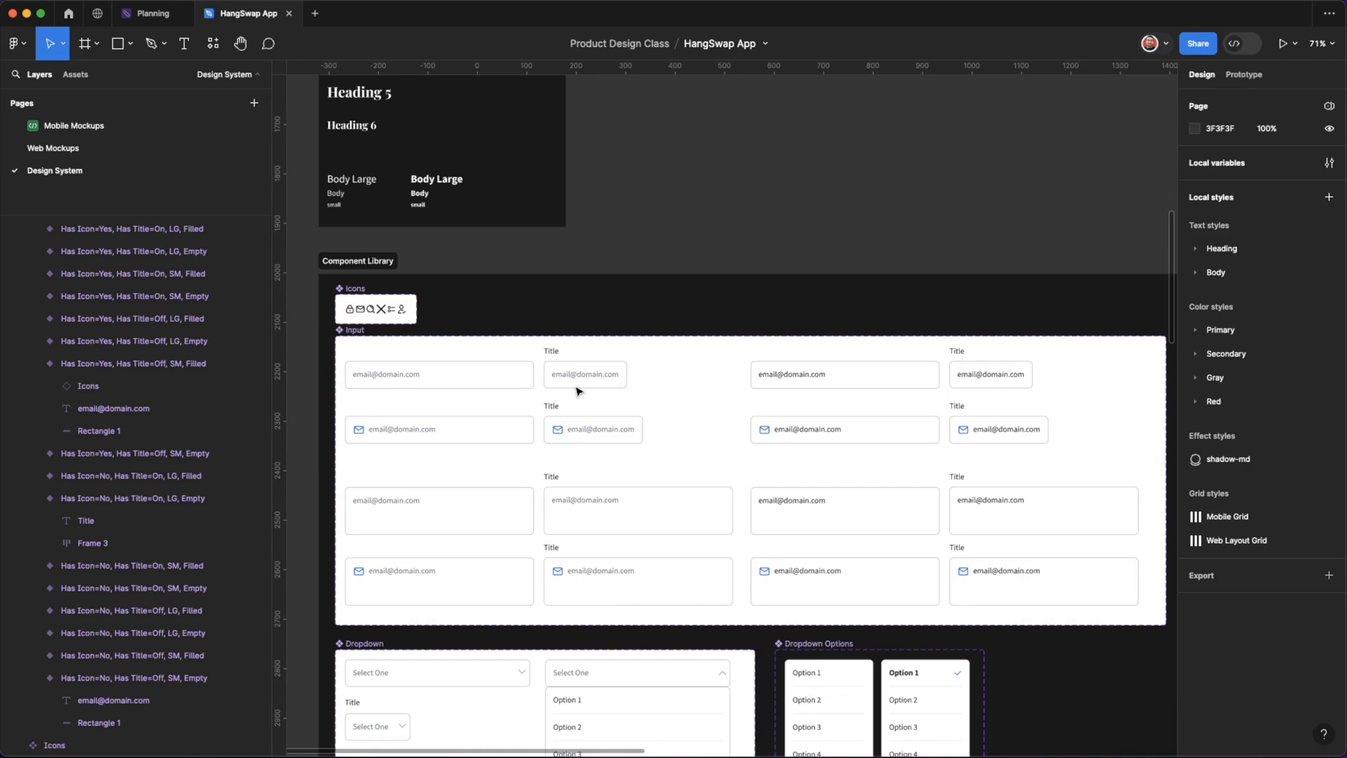
Open the Web Mockups page of the file.
left_click(175, 129)
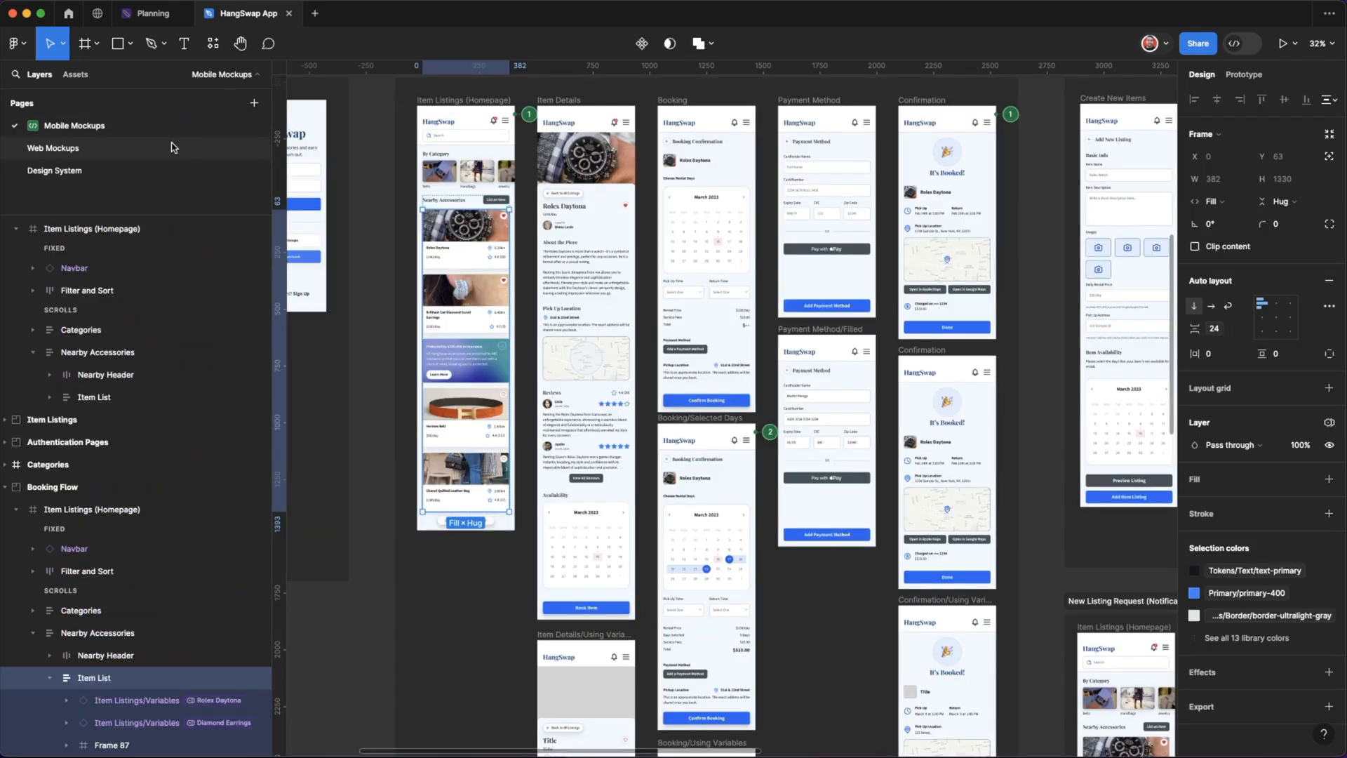
left_click(176, 153)
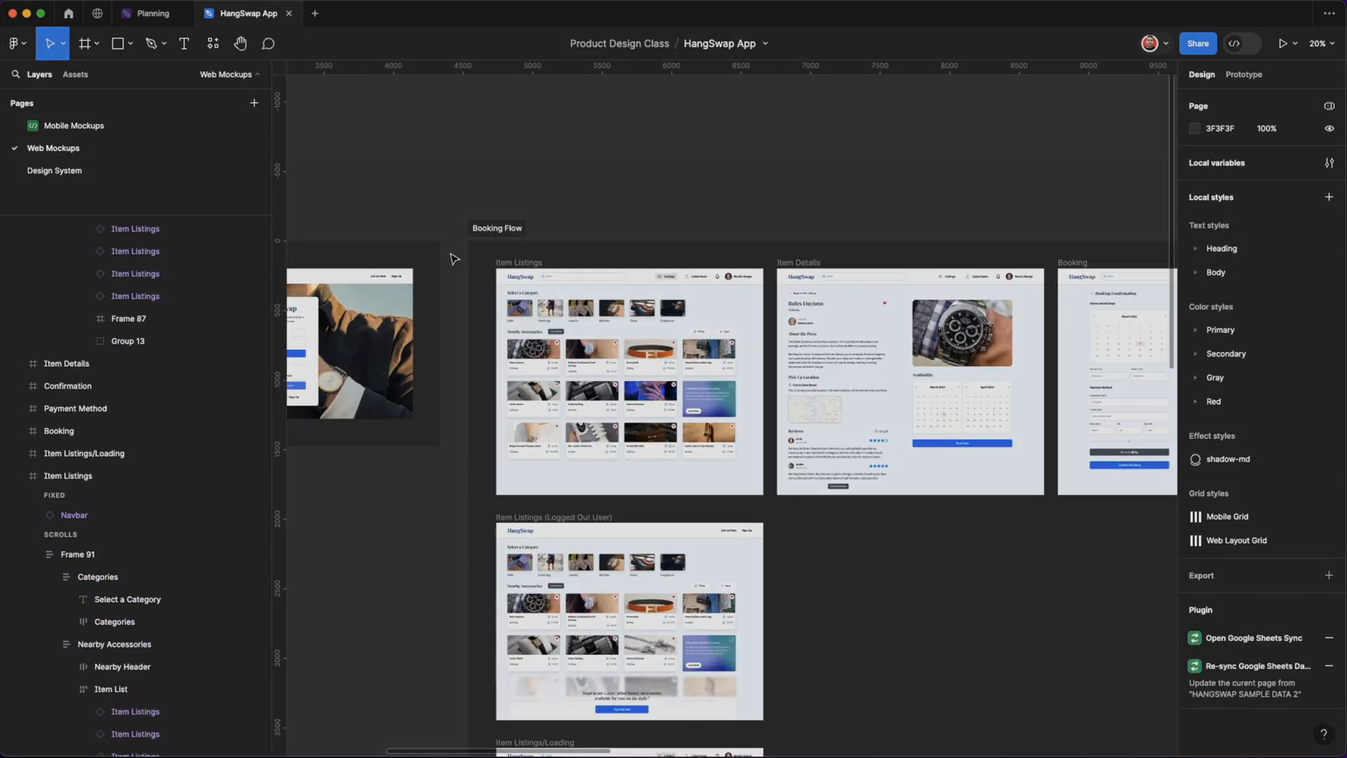